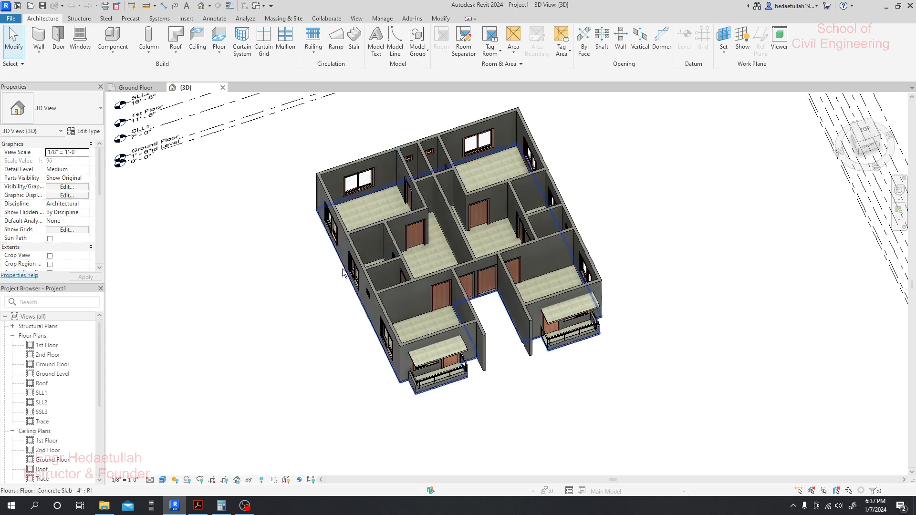
- Open the Ground Floor plan, tile it side by side with the 3D view, and frame the house in 3D
{"action": "left_click", "coordinate": [139, 88]}
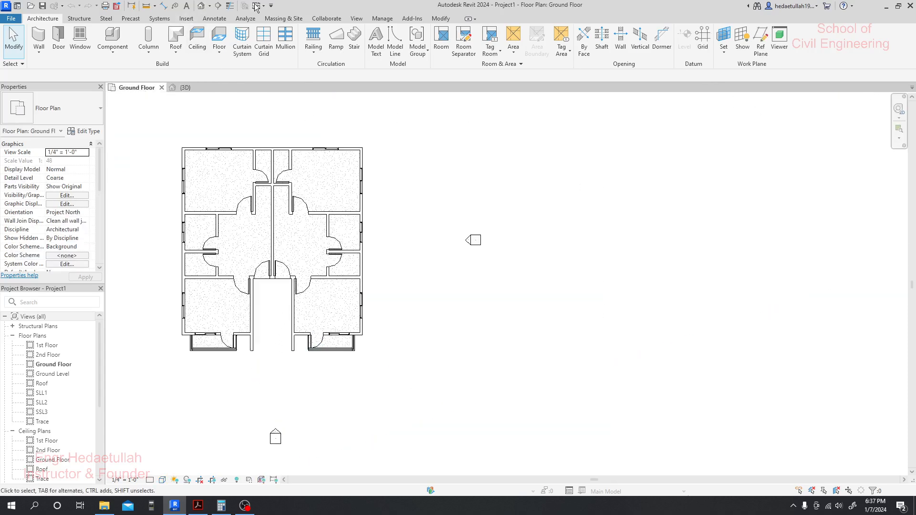
{"action": "left_click", "coordinate": [358, 18]}
{"action": "left_click", "coordinate": [821, 48]}
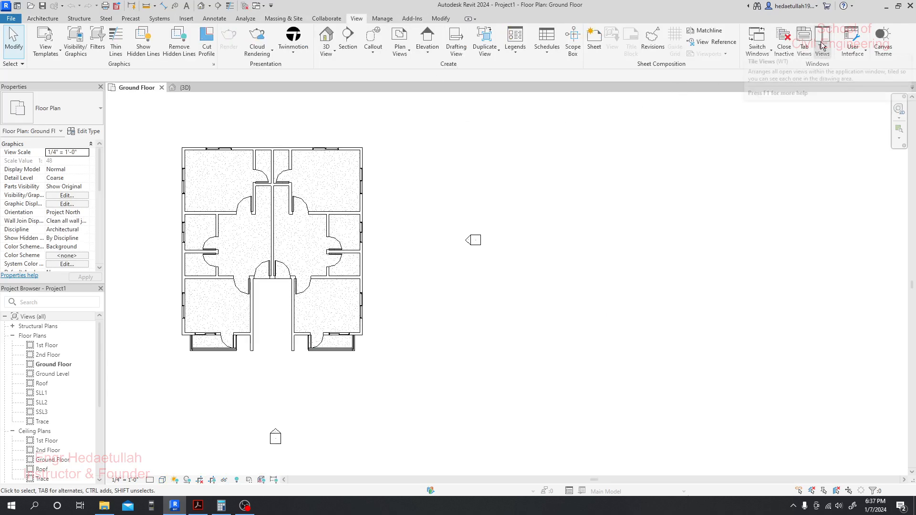
{"action": "left_click", "coordinate": [585, 305]}
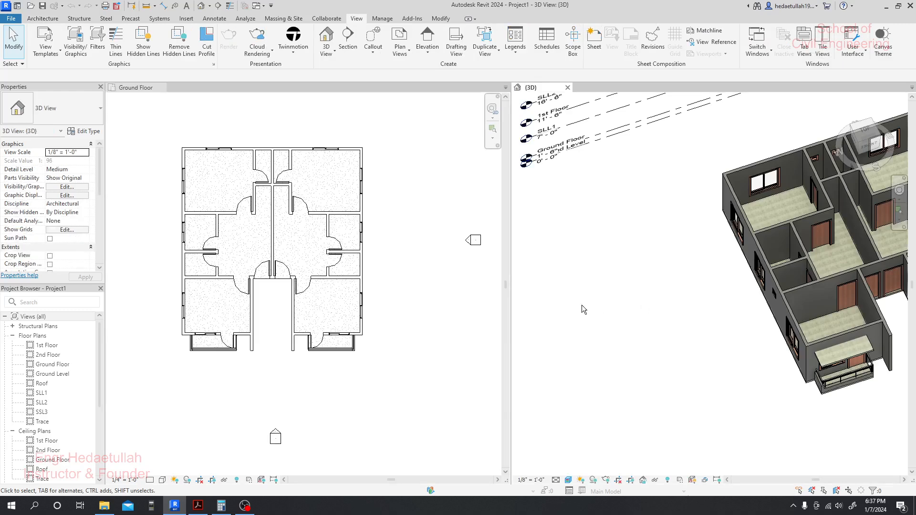
{"action": "middle_click_drag", "start_coordinate": [677, 334], "coordinate": [582, 325]}
{"action": "middle_click_drag", "start_coordinate": [586, 356], "coordinate": [608, 329], "text": "shift"}
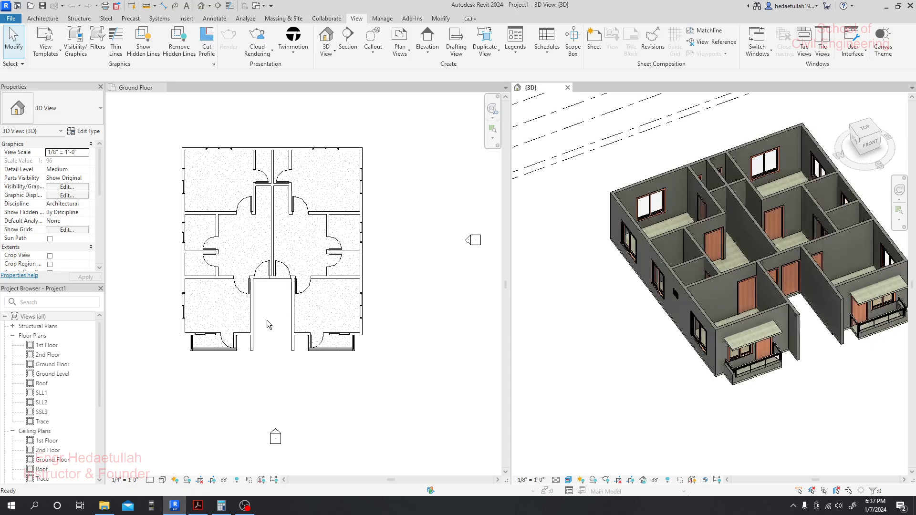
- Examine the open stairwell area in the Ground Floor plan and check the staircase layout in the PDF drawing in Acrobat
{"action": "scroll", "coordinate": [270, 319], "scroll_direction": "down", "scroll_amount": 1}
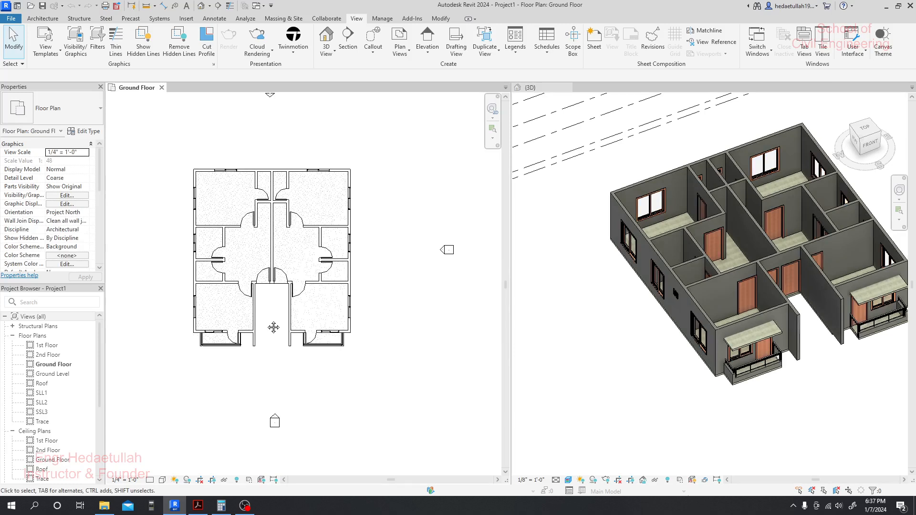
{"action": "middle_click_drag", "start_coordinate": [268, 324], "coordinate": [263, 328]}
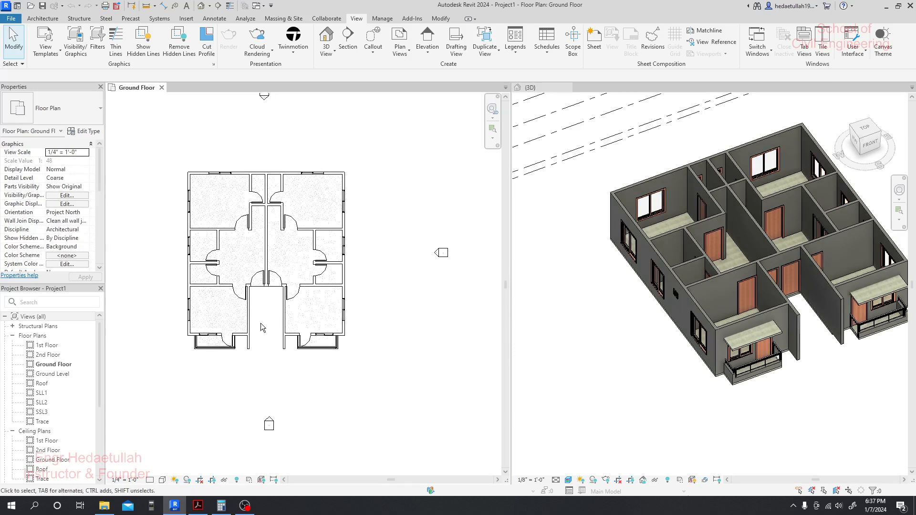
{"action": "scroll", "coordinate": [270, 329], "scroll_direction": "up", "scroll_amount": 2}
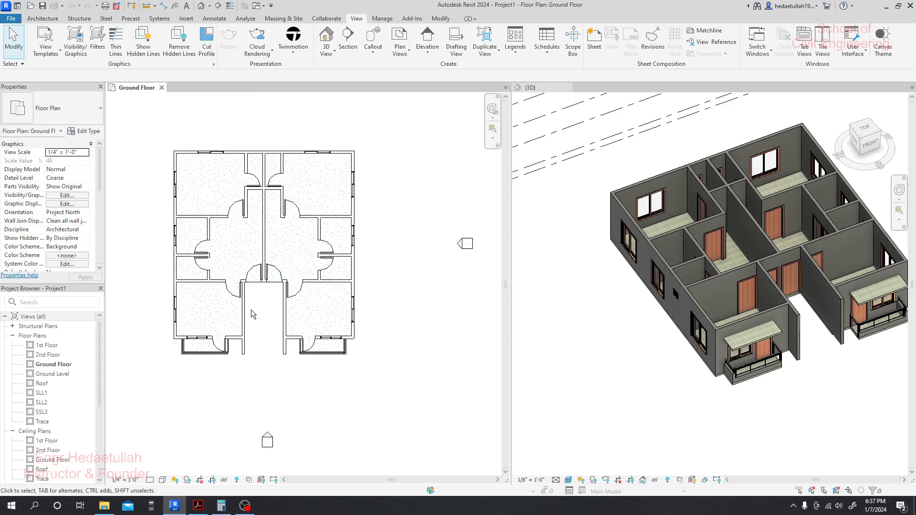
{"action": "scroll", "coordinate": [257, 312], "scroll_direction": "down", "scroll_amount": 1}
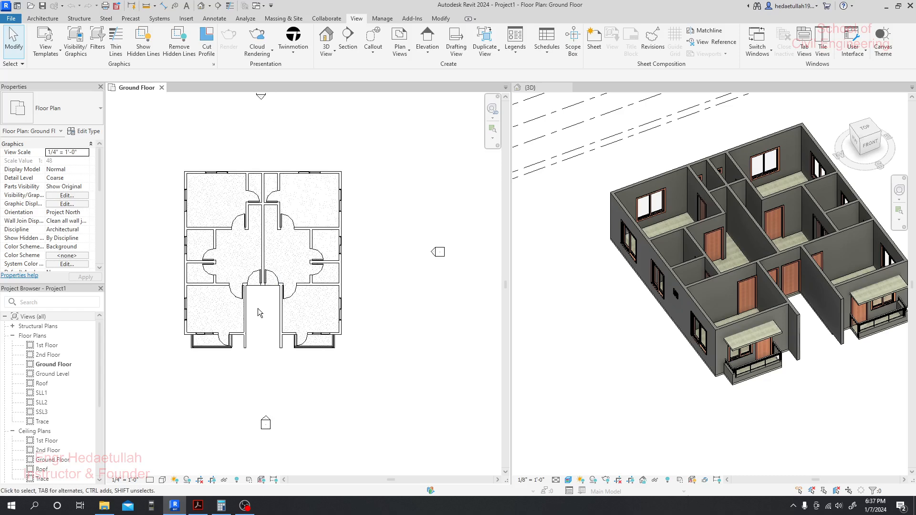
{"action": "scroll", "coordinate": [264, 287], "scroll_direction": "up", "scroll_amount": 1}
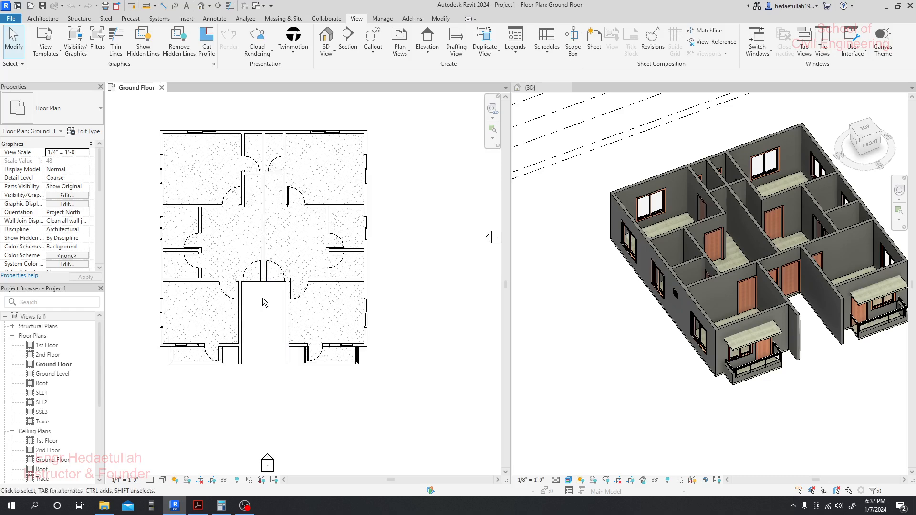
{"action": "scroll", "coordinate": [262, 302], "scroll_direction": "up", "scroll_amount": 1}
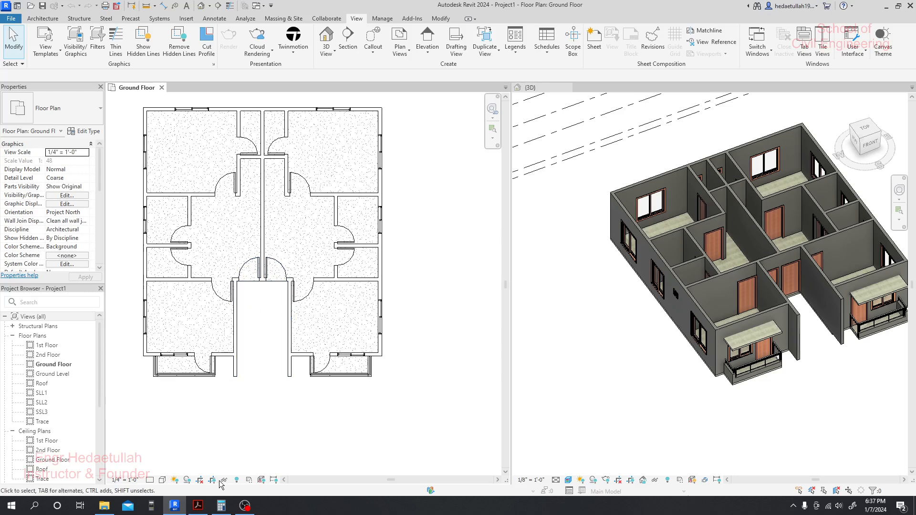
{"action": "left_click", "coordinate": [198, 505]}
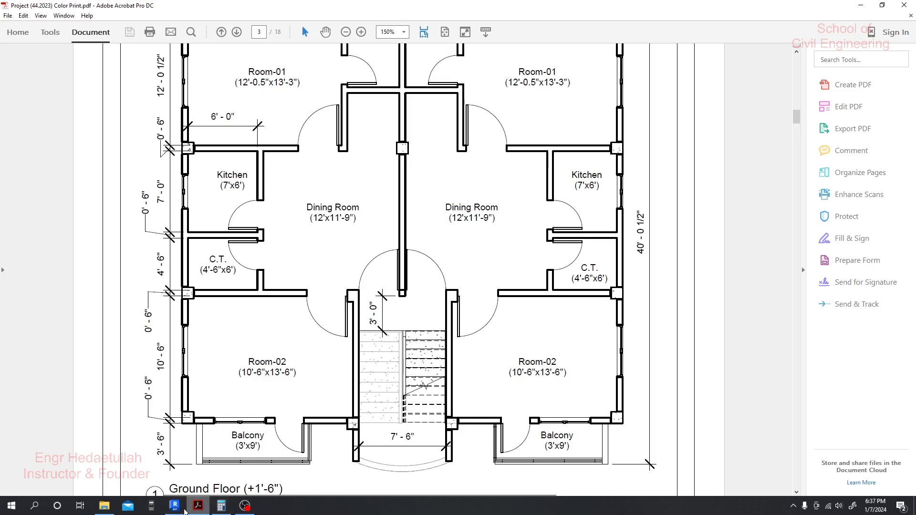
{"action": "left_click", "coordinate": [175, 505]}
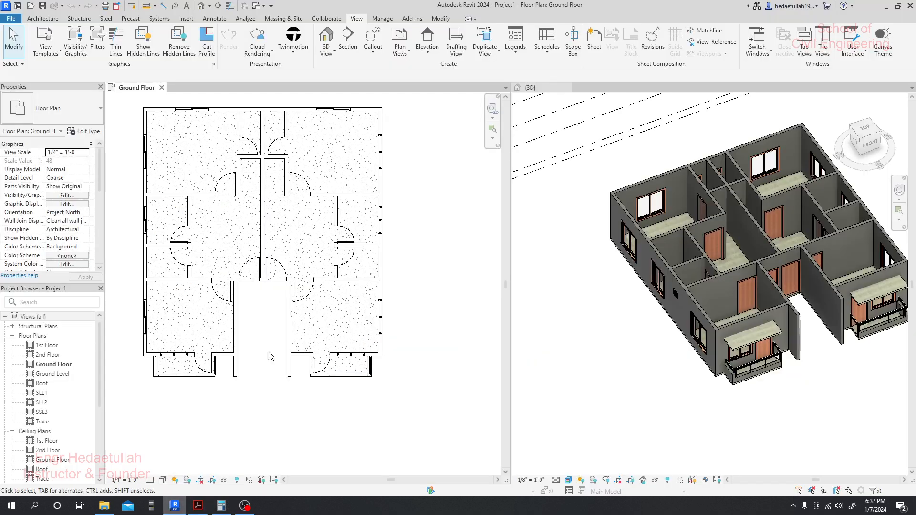
- Open the East elevation alongside the Ground Floor plan and bring its level lines into view
{"action": "scroll", "coordinate": [595, 297], "scroll_direction": "down", "scroll_amount": 4}
{"action": "left_click", "coordinate": [585, 308]}
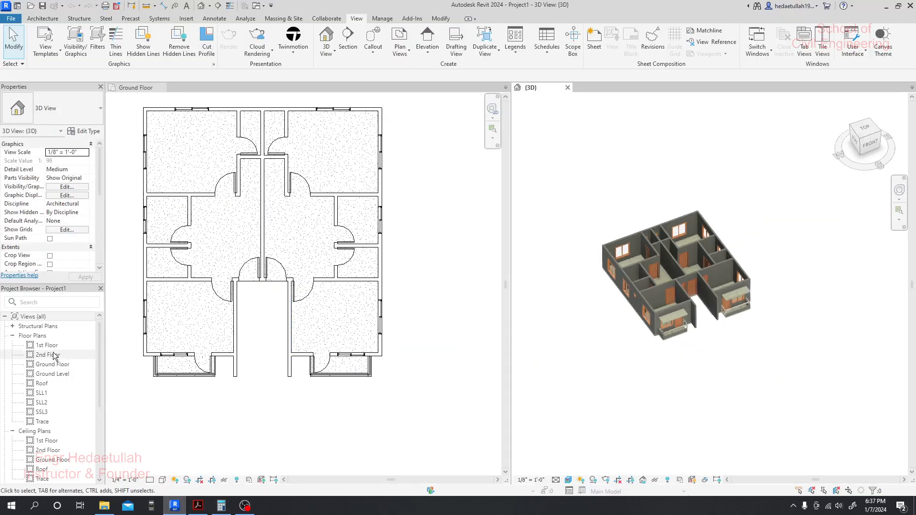
{"action": "scroll", "coordinate": [48, 367], "scroll_direction": "down", "scroll_amount": 4}
{"action": "scroll", "coordinate": [48, 369], "scroll_direction": "down", "scroll_amount": 3}
{"action": "double_click", "coordinate": [41, 394]}
{"action": "scroll", "coordinate": [706, 207], "scroll_direction": "up", "scroll_amount": 3}
{"action": "middle_click_drag", "start_coordinate": [799, 312], "coordinate": [797, 258]}
{"action": "scroll", "coordinate": [714, 290], "scroll_direction": "up", "scroll_amount": 2}
{"action": "scroll", "coordinate": [720, 287], "scroll_direction": "down", "scroll_amount": 2}
{"action": "scroll", "coordinate": [722, 285], "scroll_direction": "down", "scroll_amount": 2}
{"action": "middle_click_drag", "start_coordinate": [733, 286], "coordinate": [751, 286]}
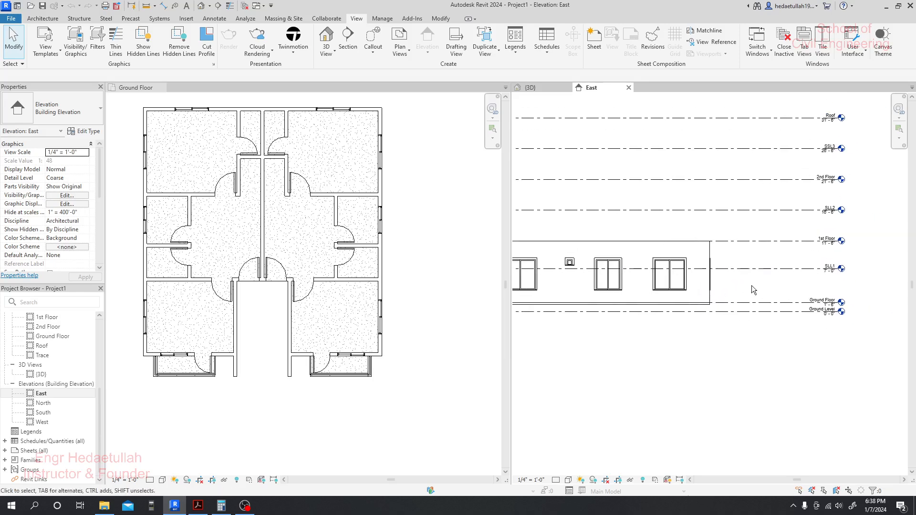
- Examine the level names and heights in the East elevation, from Ground Level up to SSL3
{"action": "scroll", "coordinate": [751, 285], "scroll_direction": "up", "scroll_amount": 2}
{"action": "scroll", "coordinate": [851, 266], "scroll_direction": "up", "scroll_amount": 2}
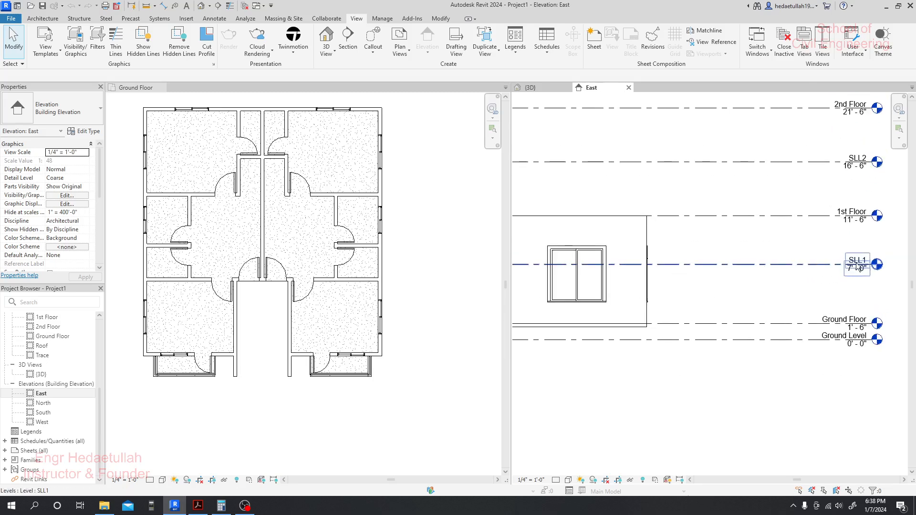
{"action": "middle_click_drag", "start_coordinate": [807, 306], "coordinate": [714, 283]}
{"action": "scroll", "coordinate": [715, 283], "scroll_direction": "up", "scroll_amount": 1}
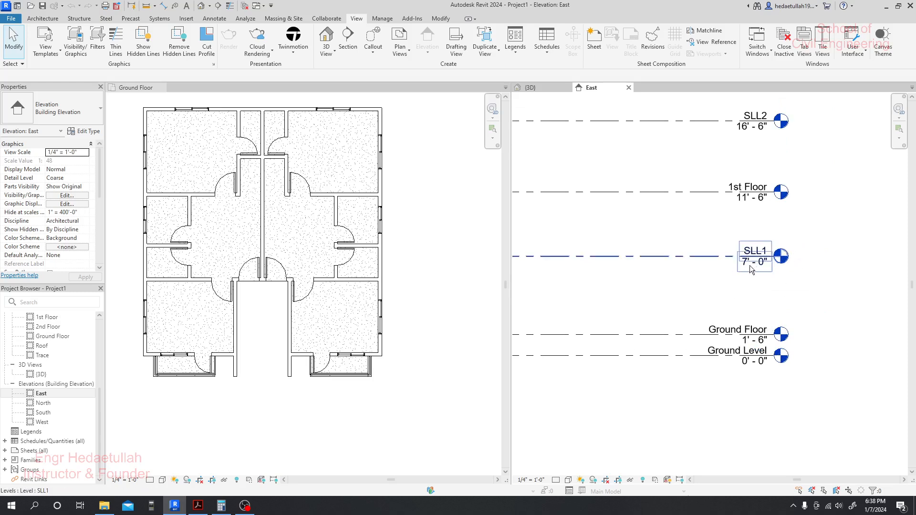
{"action": "scroll", "coordinate": [739, 219], "scroll_direction": "down", "scroll_amount": 2}
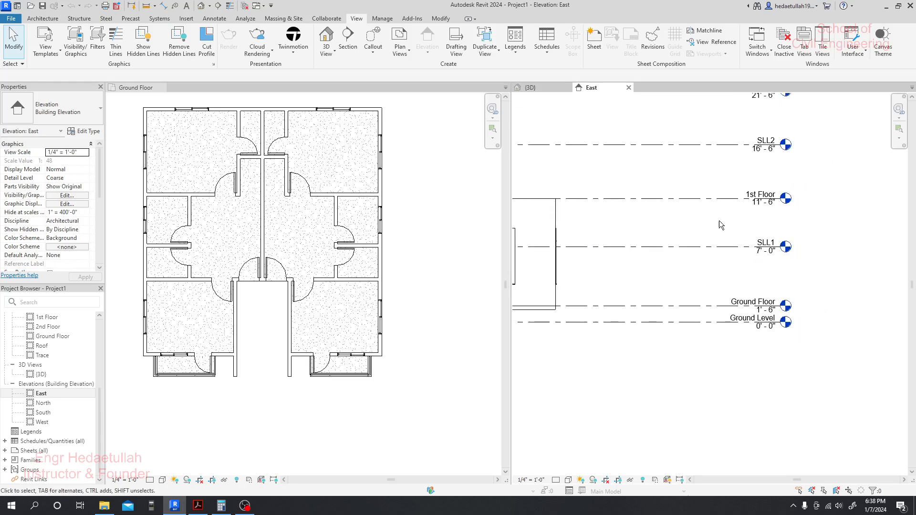
{"action": "middle_click_drag", "start_coordinate": [705, 169], "coordinate": [740, 179]}
{"action": "scroll", "coordinate": [729, 175], "scroll_direction": "down", "scroll_amount": 1}
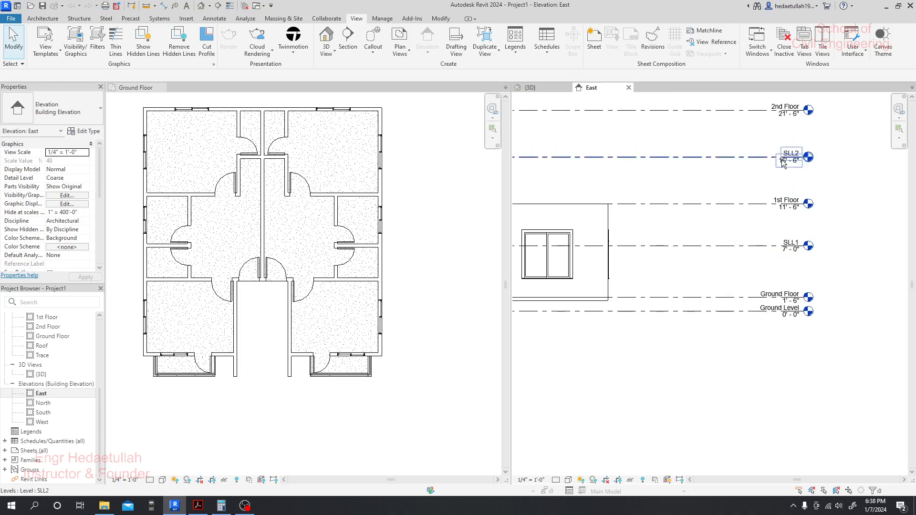
{"action": "scroll", "coordinate": [723, 168], "scroll_direction": "down", "scroll_amount": 3}
{"action": "middle_click_drag", "start_coordinate": [729, 177], "coordinate": [713, 231]}
{"action": "scroll", "coordinate": [708, 277], "scroll_direction": "up", "scroll_amount": 2}
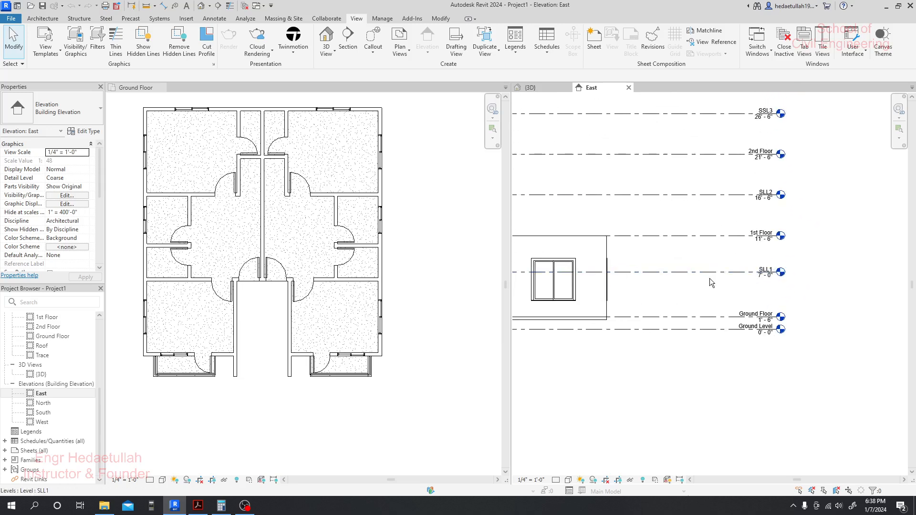
{"action": "middle_click_drag", "start_coordinate": [701, 288], "coordinate": [650, 272]}
{"action": "scroll", "coordinate": [692, 288], "scroll_direction": "up", "scroll_amount": 2}
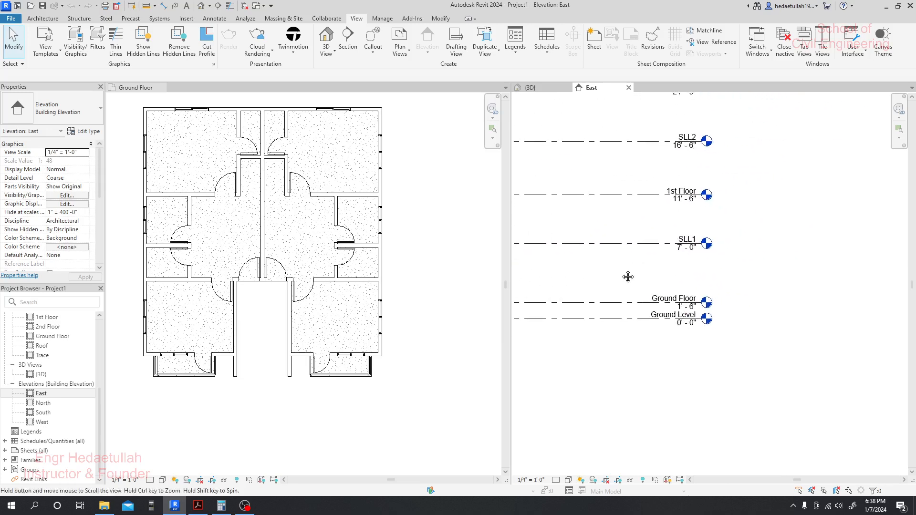
{"action": "left_click", "coordinate": [146, 6]}
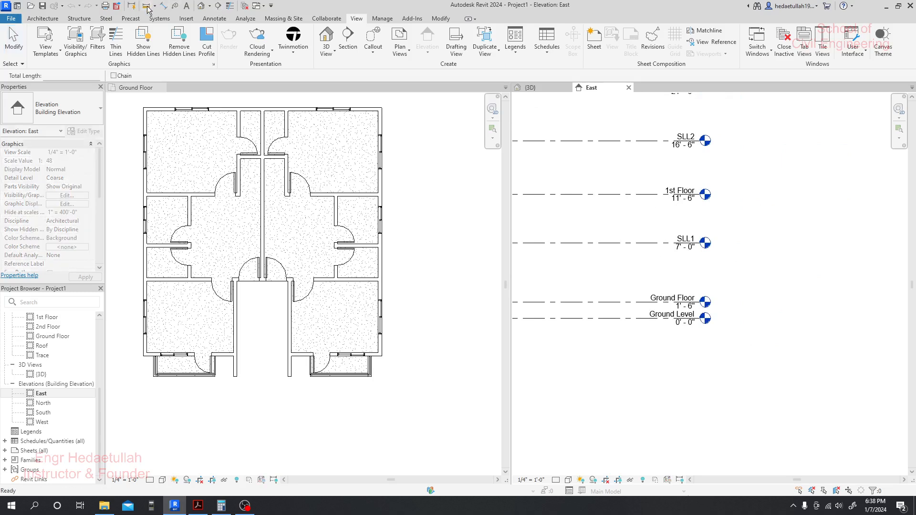
{"action": "left_click", "coordinate": [627, 302]}
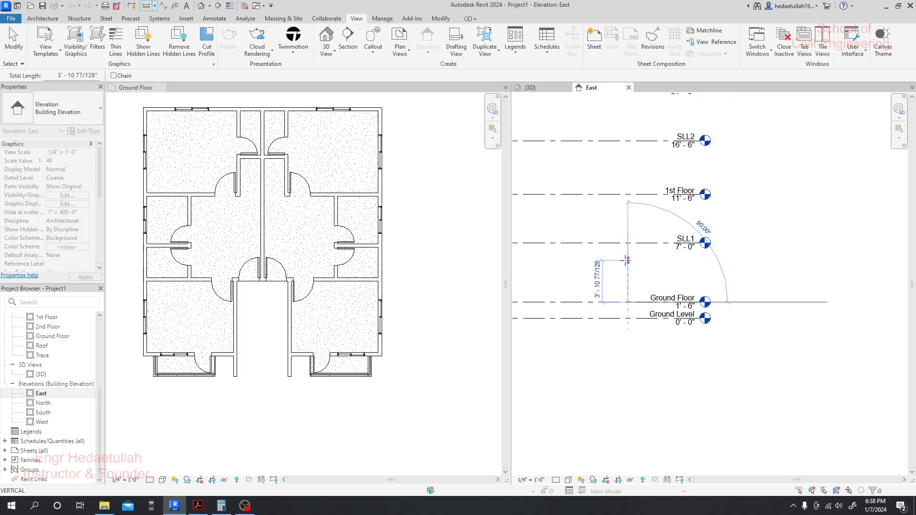
{"action": "key", "text": "w"}
{"action": "key", "text": "t"}
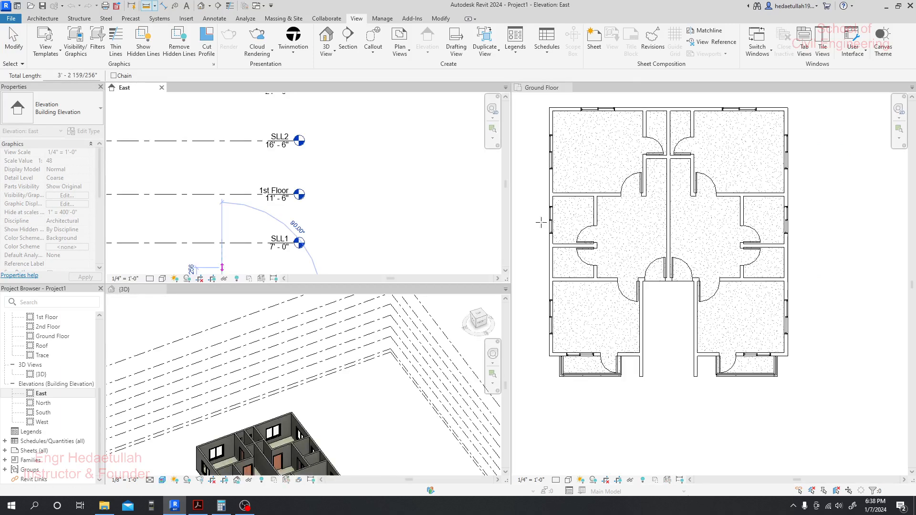
{"action": "key", "text": "Escape"}
{"action": "key", "text": "Escape"}
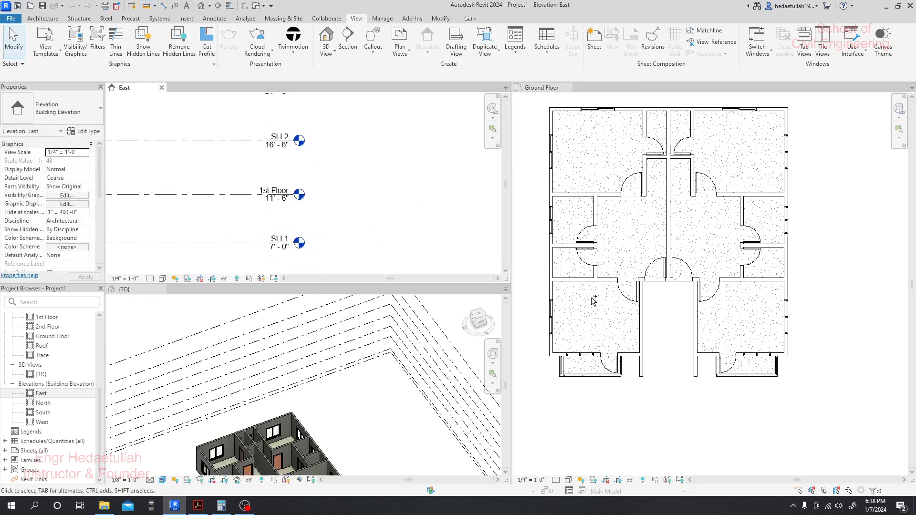
- Close the East elevation and regroup the Ground Floor plan and 3D view as tabs in one window, centring the model in both
{"action": "left_click_drag", "start_coordinate": [130, 88], "coordinate": [514, 319]}
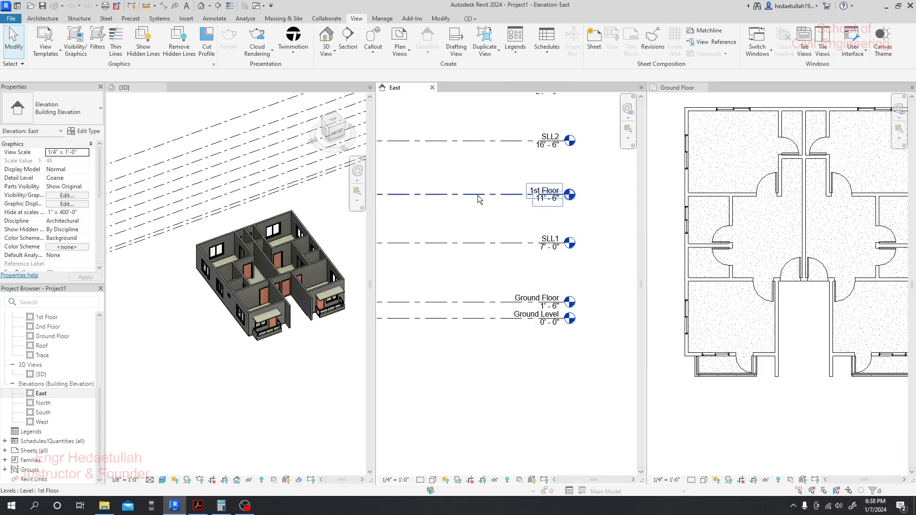
{"action": "left_click", "coordinate": [433, 88]}
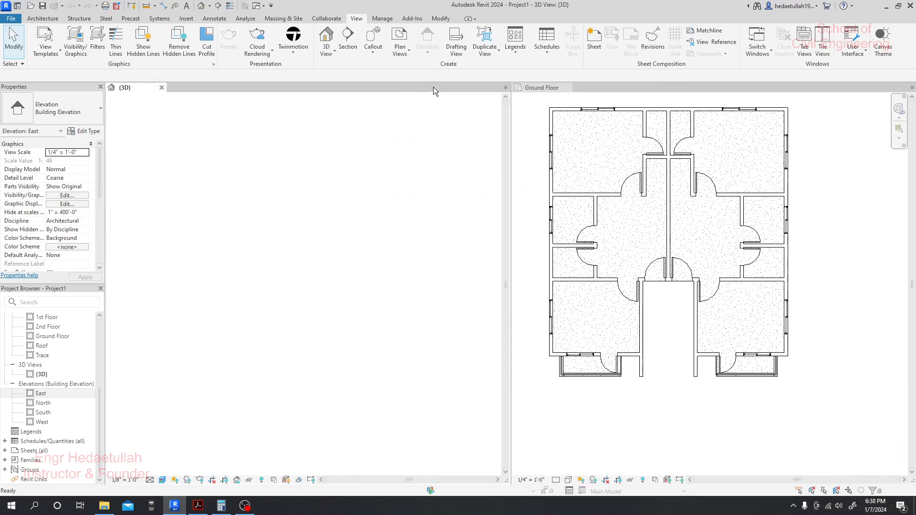
{"action": "left_click_drag", "start_coordinate": [554, 88], "coordinate": [114, 89]}
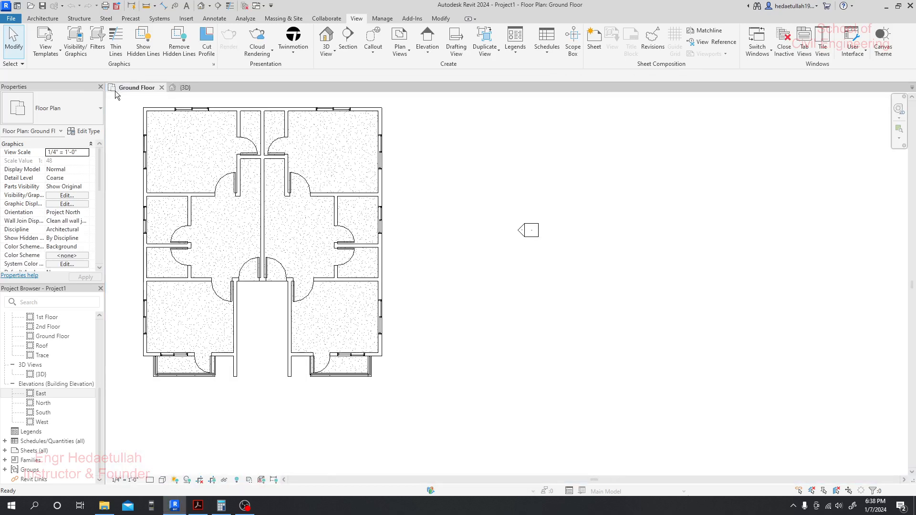
{"action": "left_click", "coordinate": [186, 87]}
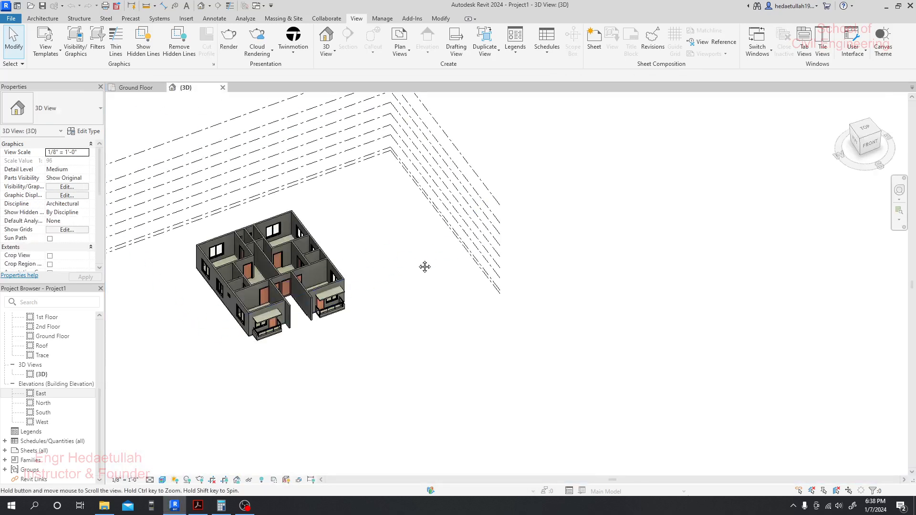
{"action": "middle_click_drag", "start_coordinate": [423, 265], "coordinate": [691, 309]}
{"action": "left_click", "coordinate": [130, 89]}
{"action": "middle_click_drag", "start_coordinate": [453, 250], "coordinate": [488, 305]}
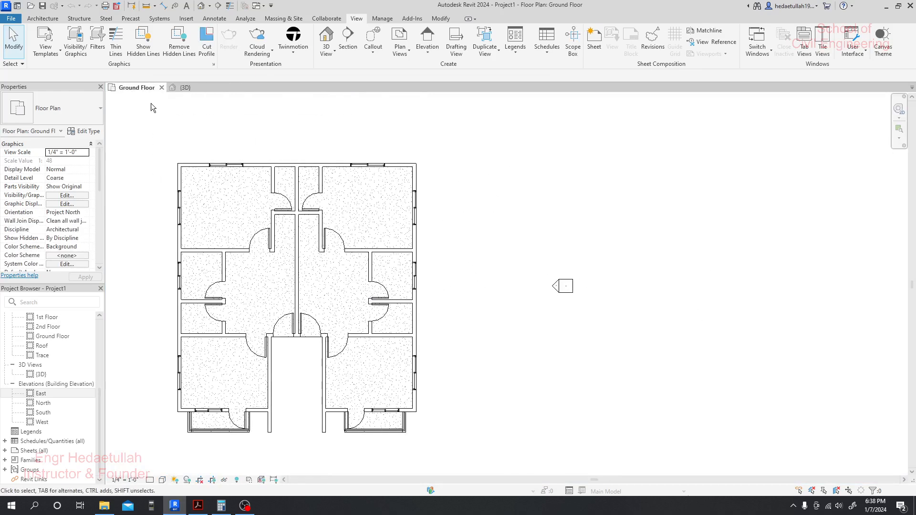
- Reopen the East elevation and measure the vertical distance from level SLL1 to the 1st Floor level
{"action": "double_click", "coordinate": [57, 393]}
{"action": "middle_click_drag", "start_coordinate": [654, 302], "coordinate": [628, 214]}
{"action": "middle_click_drag", "start_coordinate": [694, 294], "coordinate": [654, 317]}
{"action": "scroll", "coordinate": [659, 322], "scroll_direction": "up", "scroll_amount": 1}
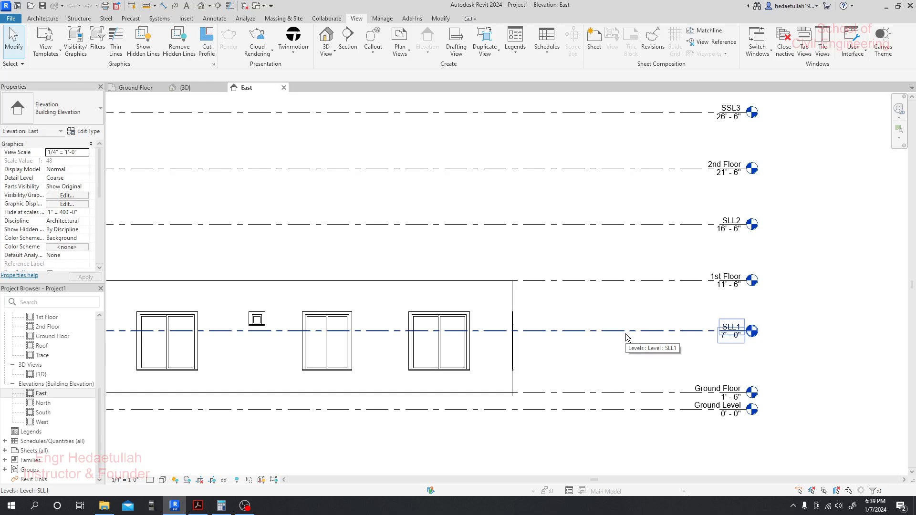
{"action": "left_click", "coordinate": [146, 6]}
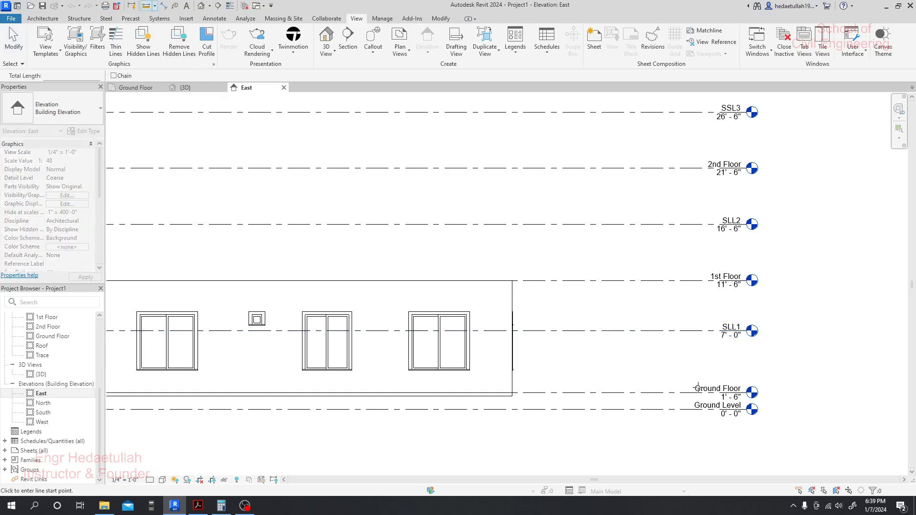
{"action": "left_click", "coordinate": [682, 330]}
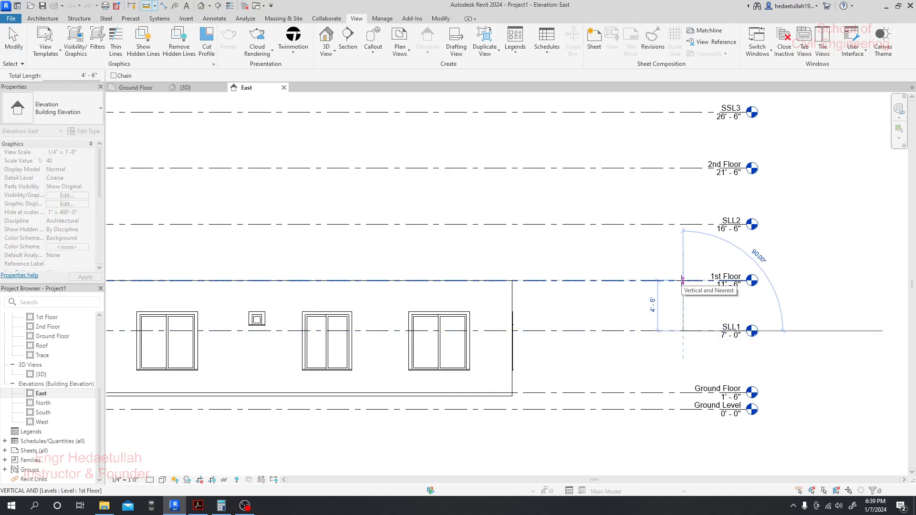
{"action": "scroll", "coordinate": [683, 280], "scroll_direction": "up", "scroll_amount": 1}
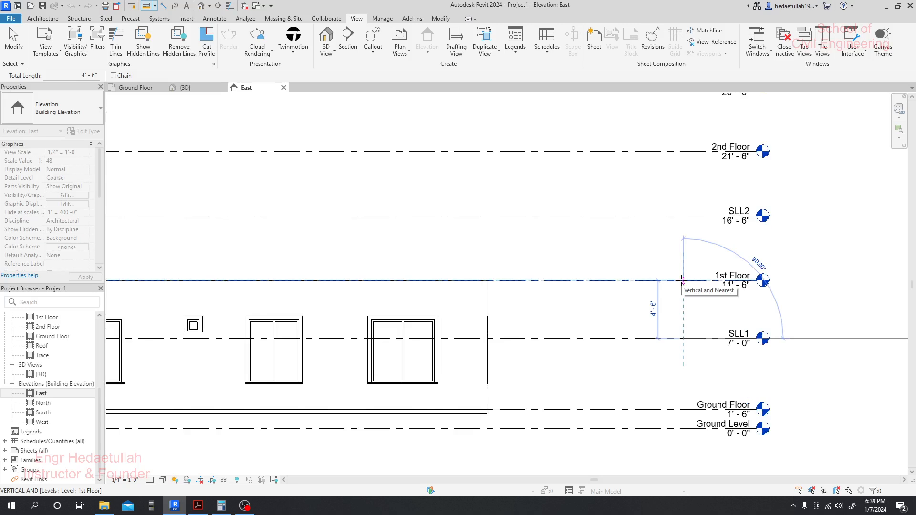
{"action": "key", "text": "Escape"}
{"action": "key", "text": "Escape"}
- Measure the vertical distance from the 1st Floor level to level SLL2 in the East elevation
{"action": "middle_click_drag", "start_coordinate": [685, 264], "coordinate": [682, 292]}
{"action": "key", "text": "Return"}
{"action": "left_click", "coordinate": [667, 309]}
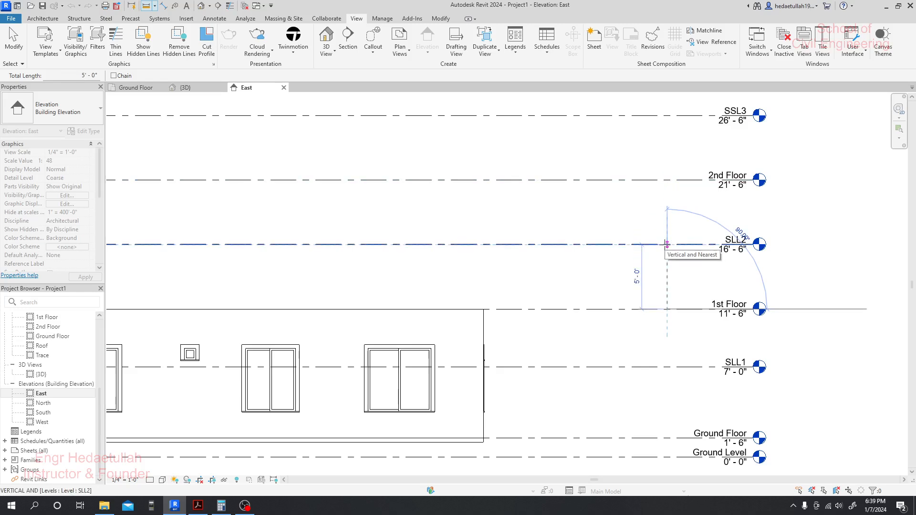
{"action": "key", "text": "Escape"}
{"action": "key", "text": "Escape"}
{"action": "middle_click_drag", "start_coordinate": [656, 333], "coordinate": [675, 262]}
{"action": "scroll", "coordinate": [670, 268], "scroll_direction": "down", "scroll_amount": 1}
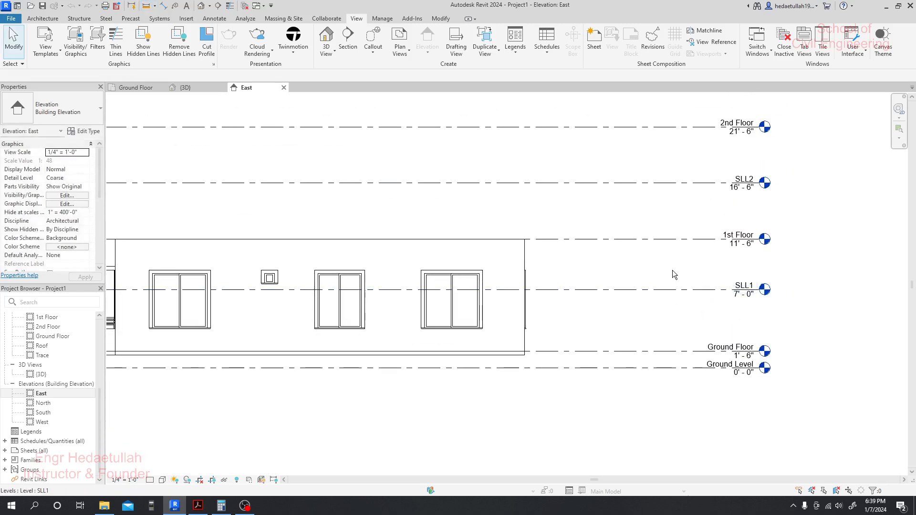
- Examine the stairwell opening between the two apartments and its entrance doors in the Ground Floor plan
{"action": "middle_click_drag", "start_coordinate": [657, 327], "coordinate": [662, 328]}
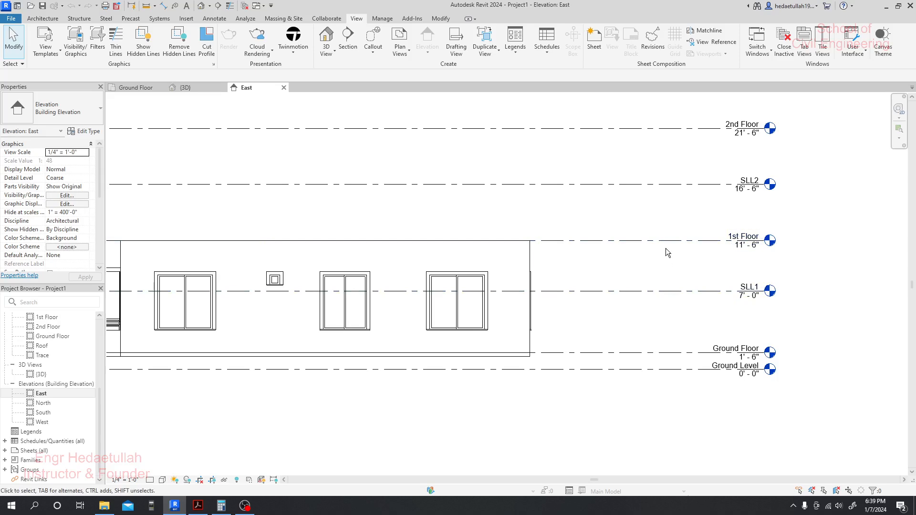
{"action": "left_click", "coordinate": [142, 88]}
{"action": "middle_click_drag", "start_coordinate": [352, 363], "coordinate": [466, 348]}
{"action": "scroll", "coordinate": [459, 342], "scroll_direction": "up", "scroll_amount": 2}
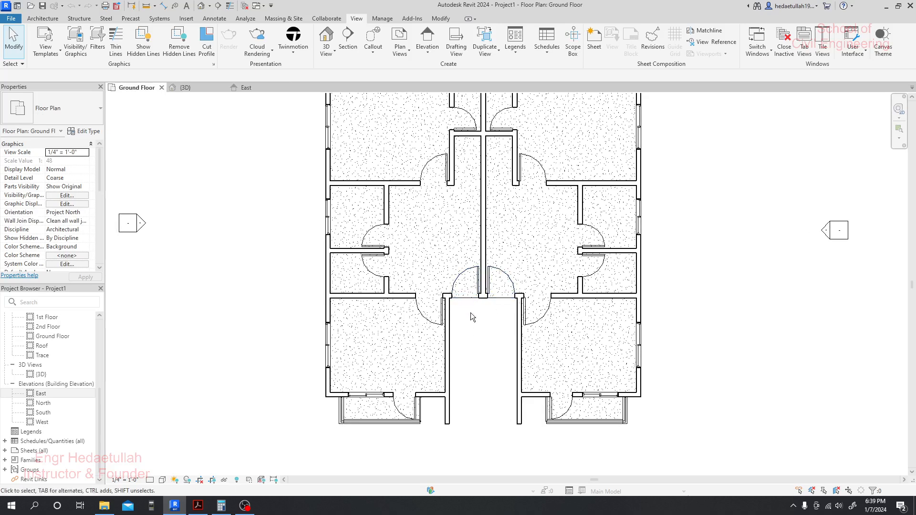
{"action": "scroll", "coordinate": [470, 312], "scroll_direction": "up", "scroll_amount": 1}
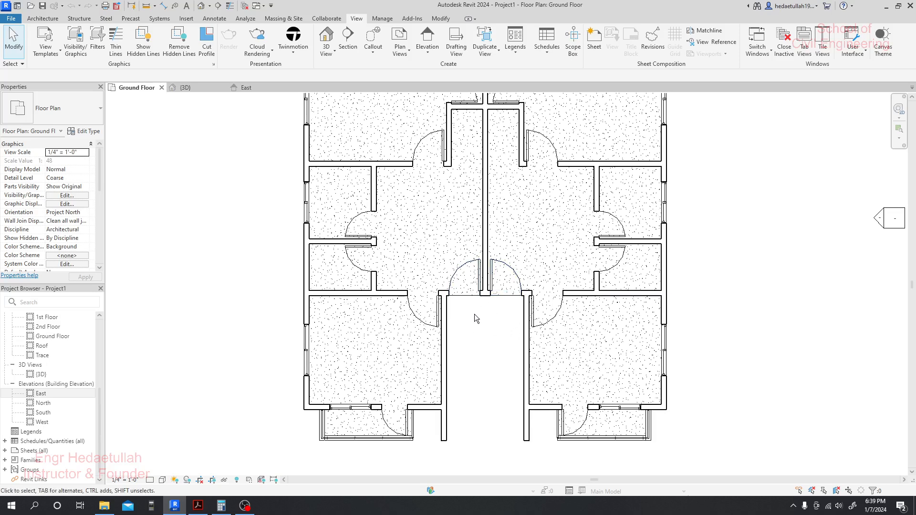
{"action": "scroll", "coordinate": [478, 301], "scroll_direction": "up", "scroll_amount": 1}
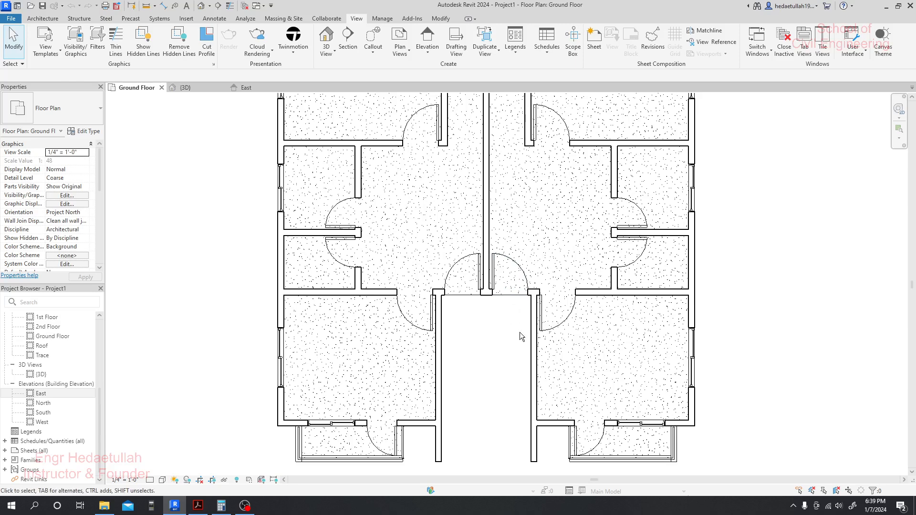
{"action": "left_click", "coordinate": [464, 285]}
{"action": "key", "text": "Escape"}
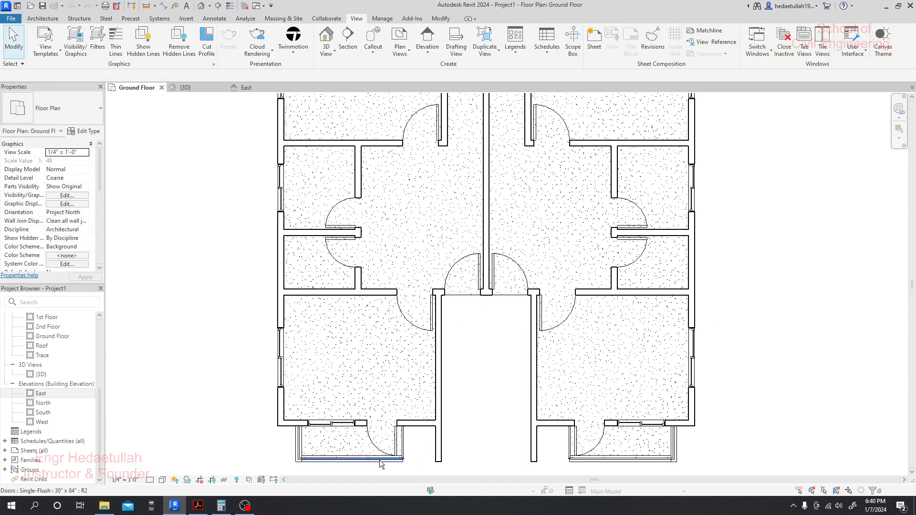
- Select the ground floor slab at the stairwell entrance in the 3D view and open its boundary for editing in the Ground Floor plan
{"action": "left_click", "coordinate": [185, 87]}
{"action": "scroll", "coordinate": [552, 364], "scroll_direction": "up", "scroll_amount": 10}
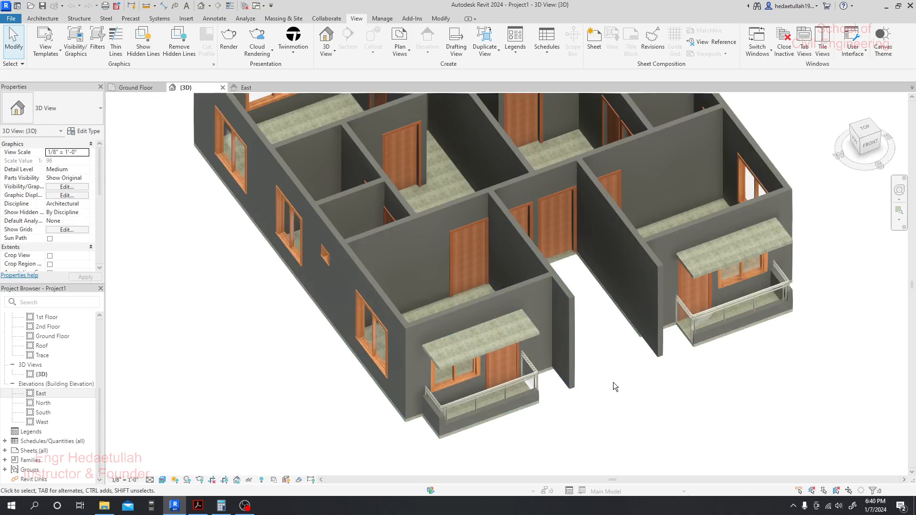
{"action": "middle_click_drag", "start_coordinate": [611, 390], "coordinate": [569, 329], "text": "shift"}
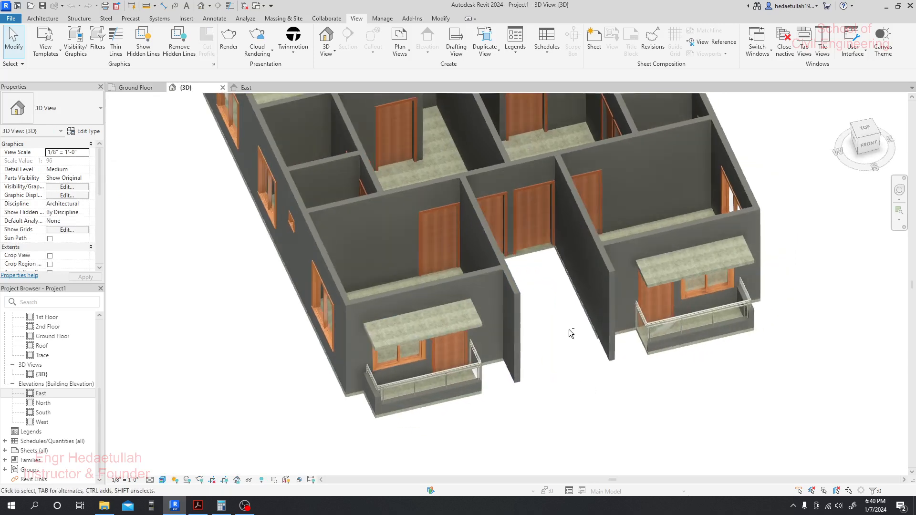
{"action": "left_click", "coordinate": [541, 251]}
{"action": "left_click", "coordinate": [138, 87]}
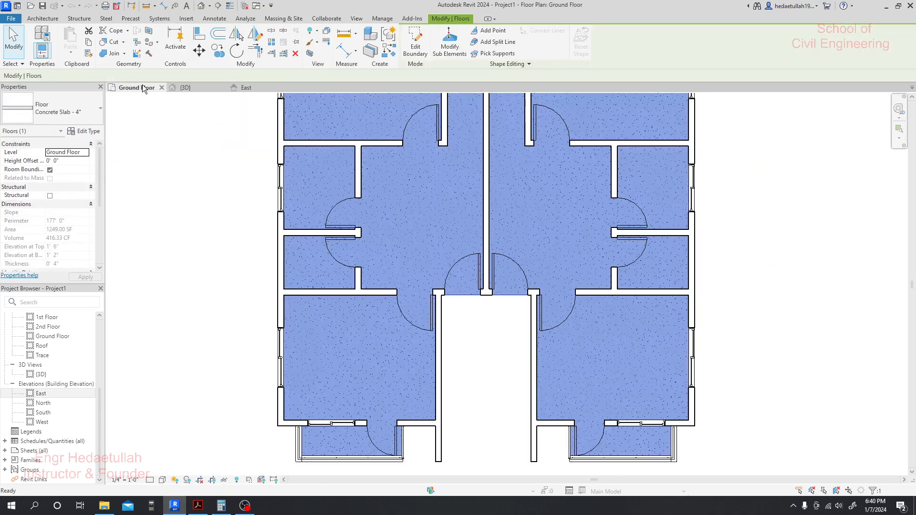
{"action": "left_click", "coordinate": [426, 46]}
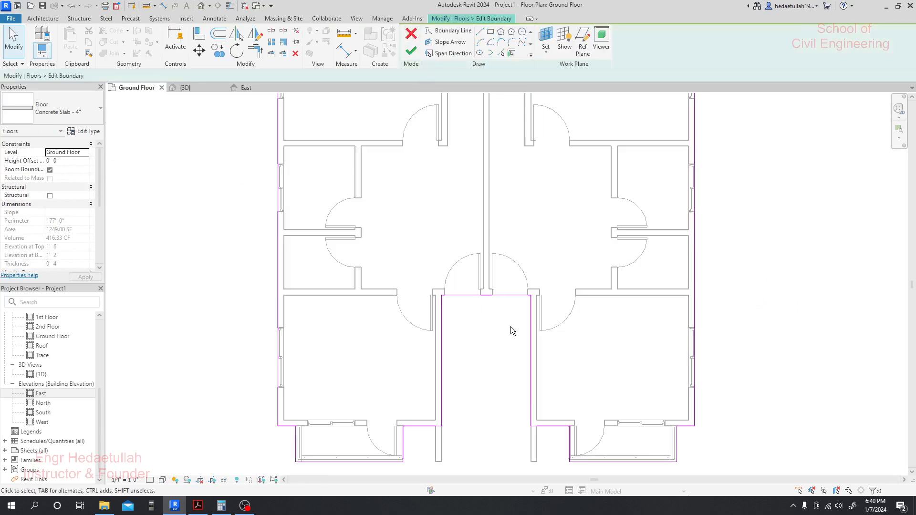
- Offset a copy of the slab boundary line at the entrance doors 3' 0" into the stairwell
{"action": "middle_click_drag", "start_coordinate": [510, 330], "coordinate": [523, 284]}
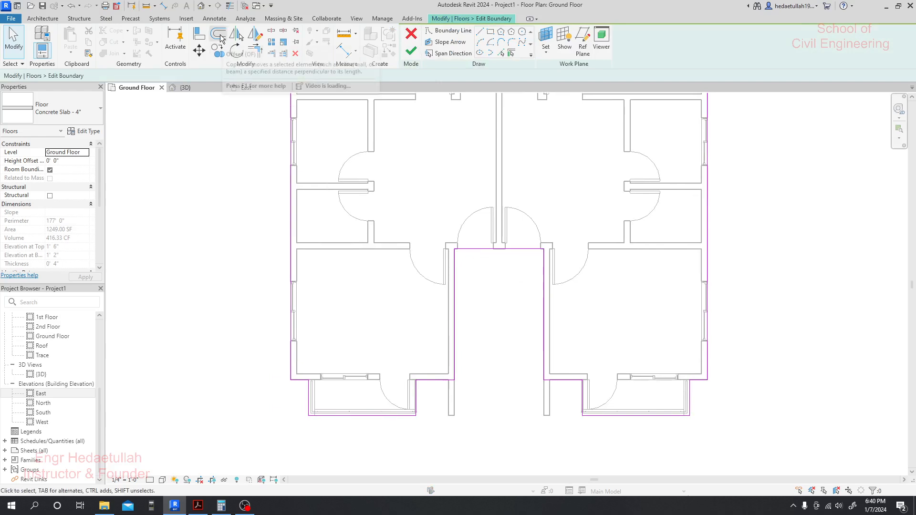
{"action": "left_click", "coordinate": [220, 37]}
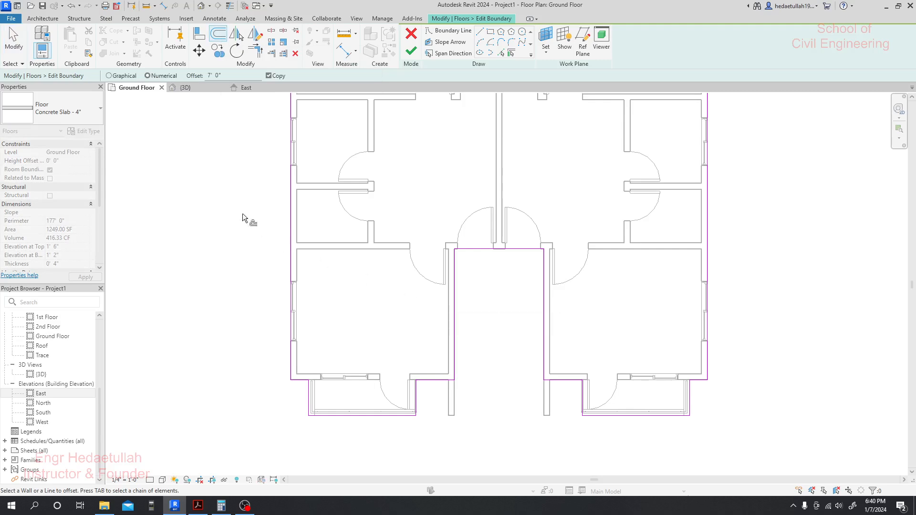
{"action": "left_click_drag", "start_coordinate": [206, 74], "coordinate": [212, 71]}
{"action": "left_click", "coordinate": [478, 251]}
{"action": "key", "text": "Escape"}
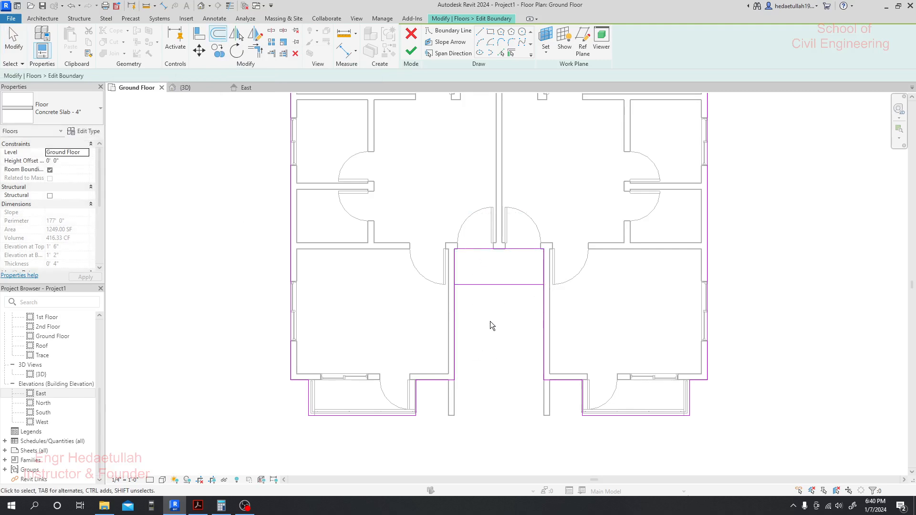
- Delete the original boundary line at the entrance doors and shorten the stairwell's west boundary line to the offset line
{"action": "left_click", "coordinate": [473, 248]}
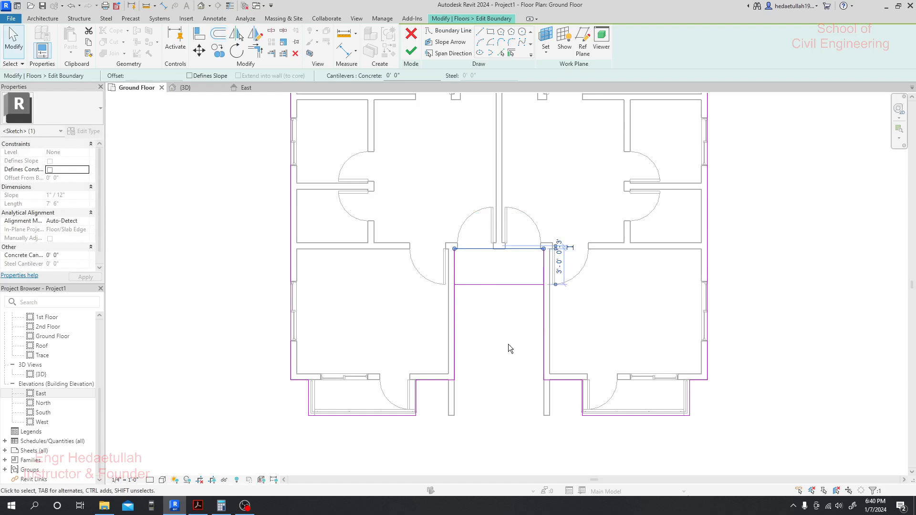
{"action": "left_click", "coordinate": [508, 344]}
{"action": "left_click", "coordinate": [454, 263]}
{"action": "scroll", "coordinate": [454, 263], "scroll_direction": "up", "scroll_amount": 2}
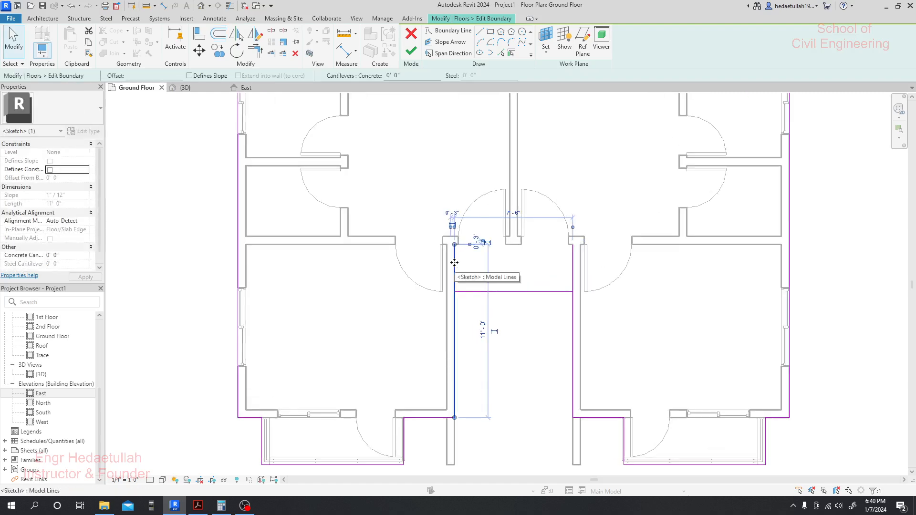
{"action": "left_click_drag", "start_coordinate": [454, 245], "coordinate": [454, 291]}
{"action": "left_click", "coordinate": [490, 349]}
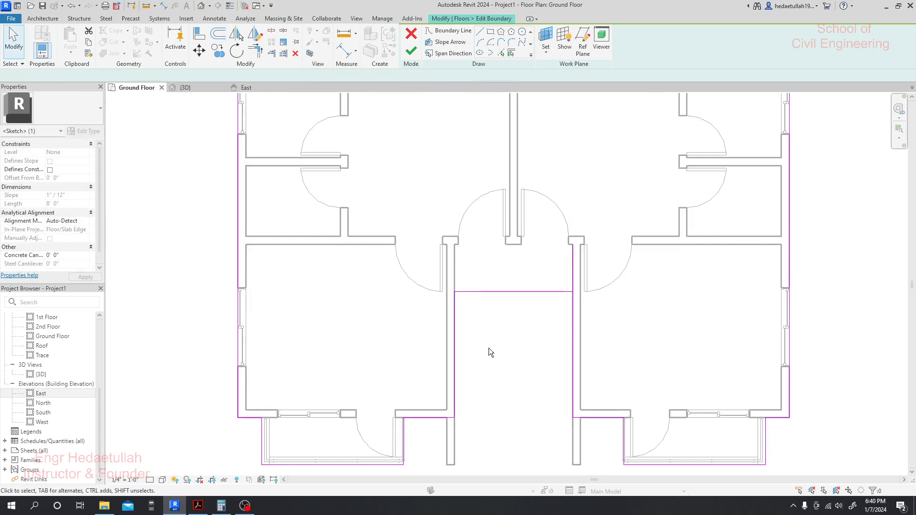
- Try to trim the stairwell's east boundary line to the offset line with Trim/Extend Single Element
{"action": "left_click", "coordinate": [272, 55]}
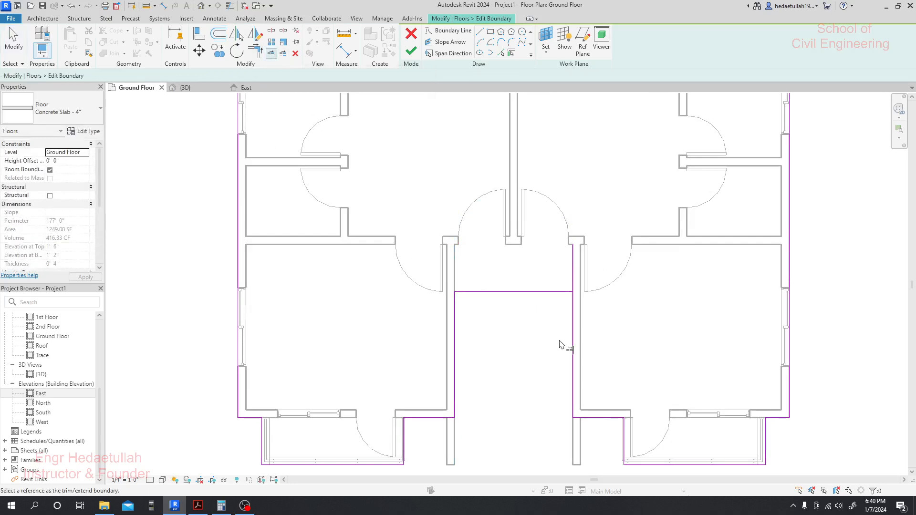
{"action": "left_click", "coordinate": [573, 299]}
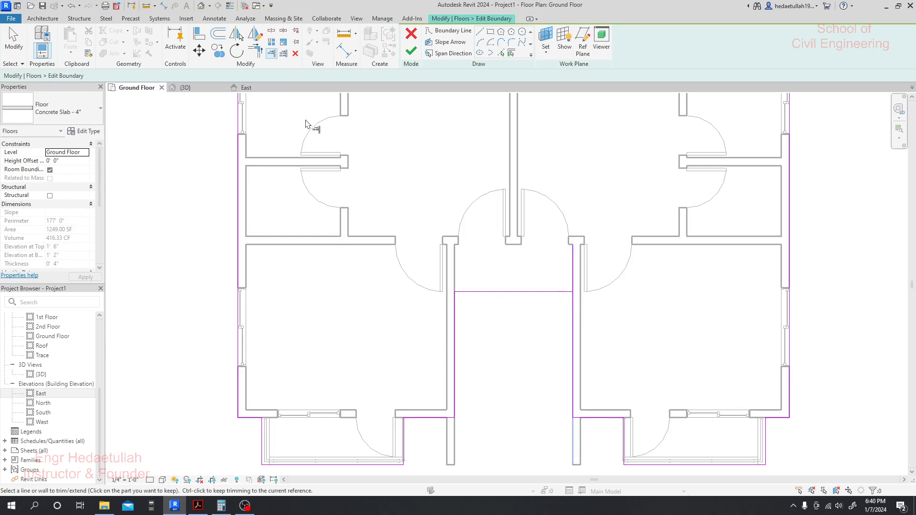
{"action": "left_click", "coordinate": [271, 53]}
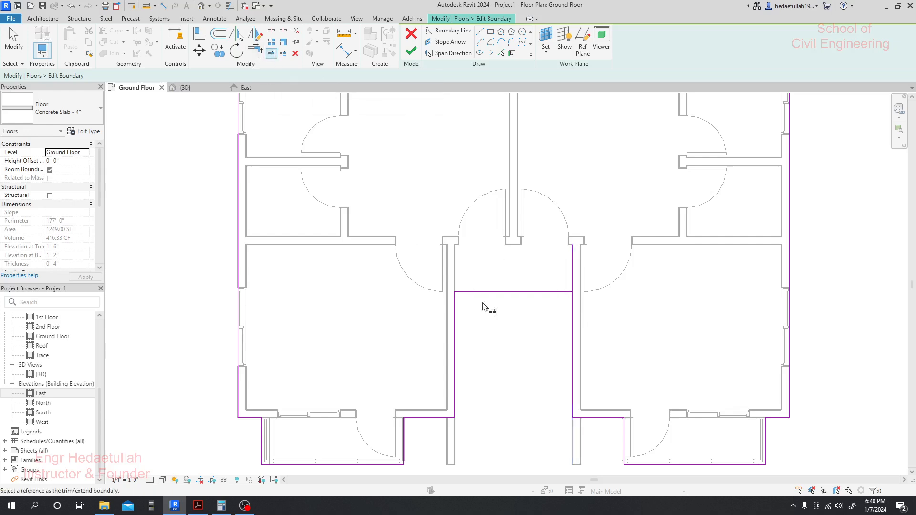
{"action": "left_click", "coordinate": [573, 317]}
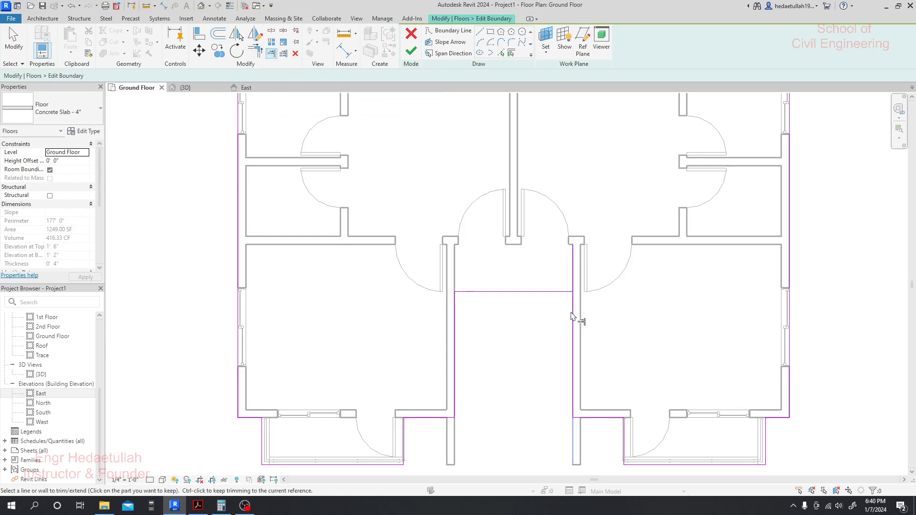
{"action": "left_click", "coordinate": [554, 292]}
{"action": "key", "text": "Escape"}
{"action": "key", "text": "Escape"}
{"action": "left_click", "coordinate": [573, 302]}
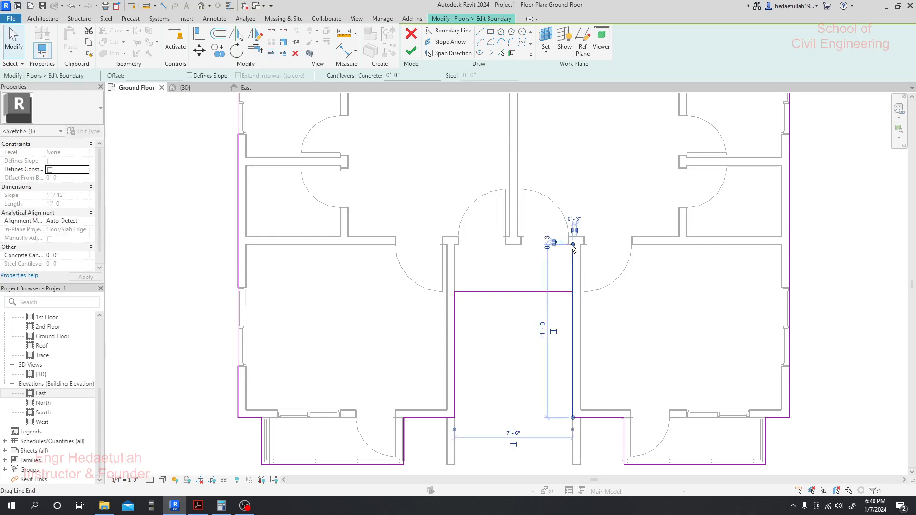
{"action": "left_click", "coordinate": [537, 346]}
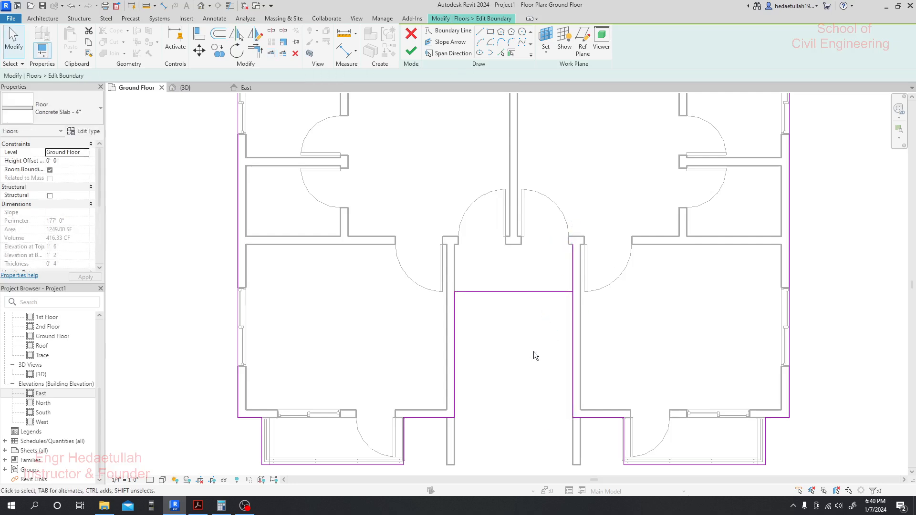
- Trim the stairwell's east boundary line and the offset line to a corner
{"action": "left_click", "coordinate": [480, 32]}
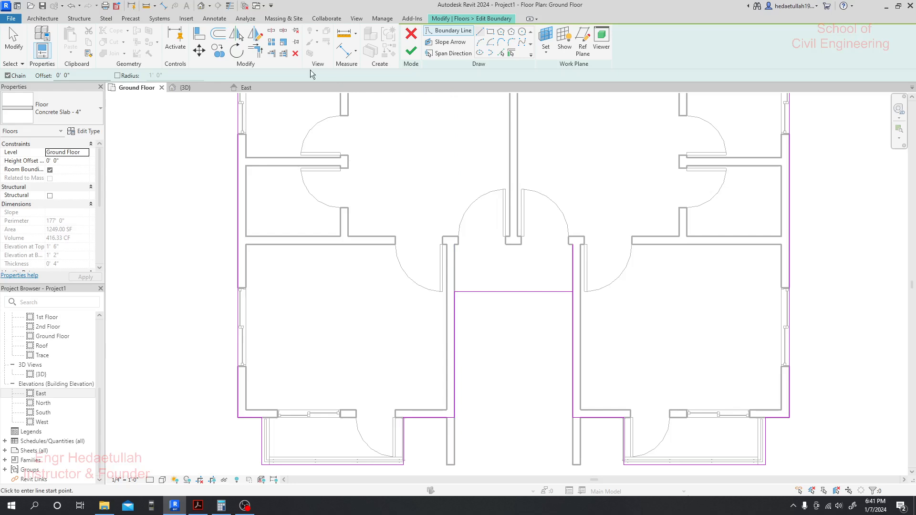
{"action": "left_click", "coordinate": [255, 49]}
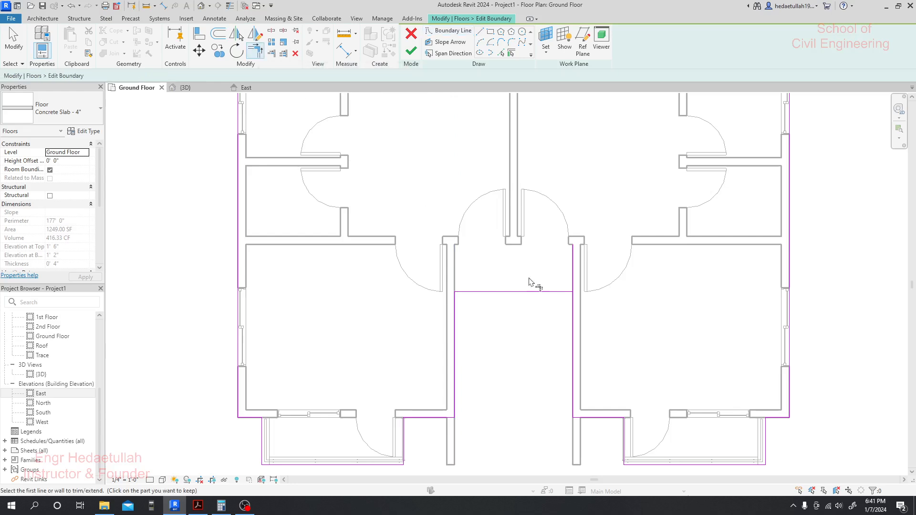
{"action": "left_click", "coordinate": [572, 316]}
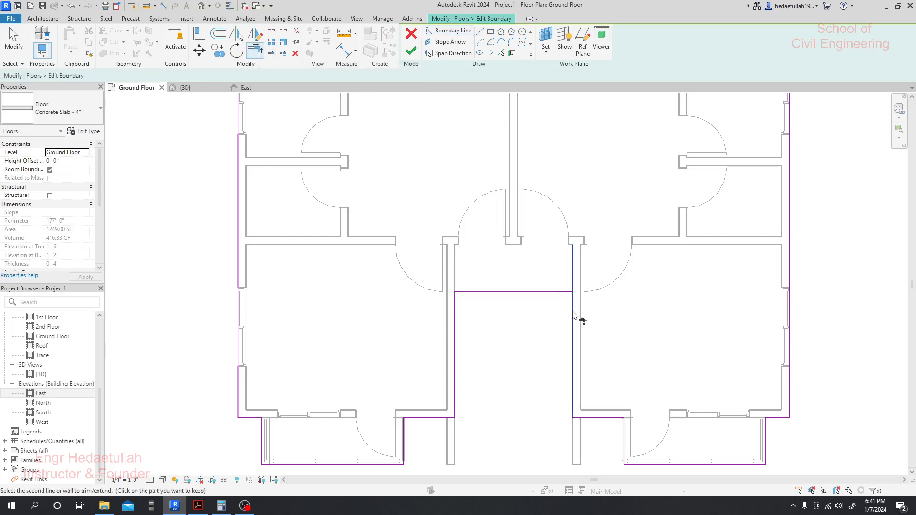
{"action": "left_click", "coordinate": [555, 294]}
{"action": "key", "text": "Escape"}
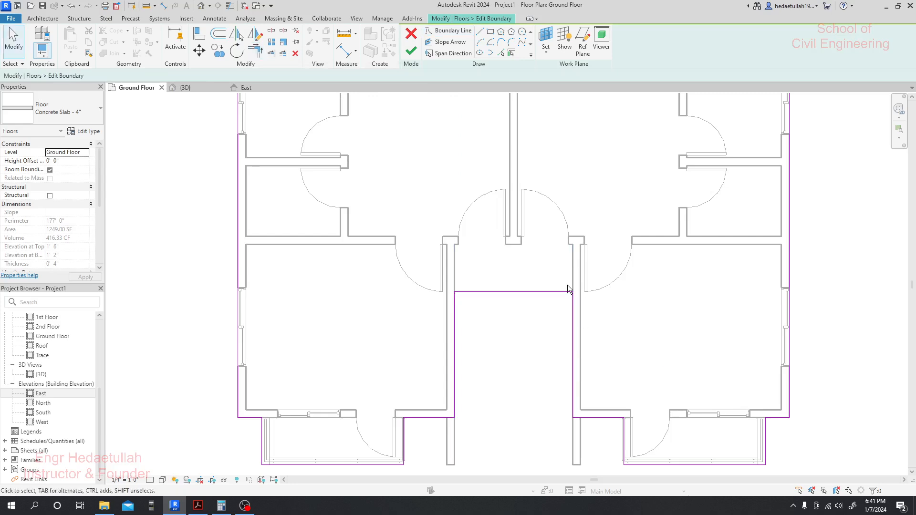
- Finish the slab boundary edit and inspect the extended floor at the entrance doors in the 3D view
{"action": "scroll", "coordinate": [571, 277], "scroll_direction": "down", "scroll_amount": 5}
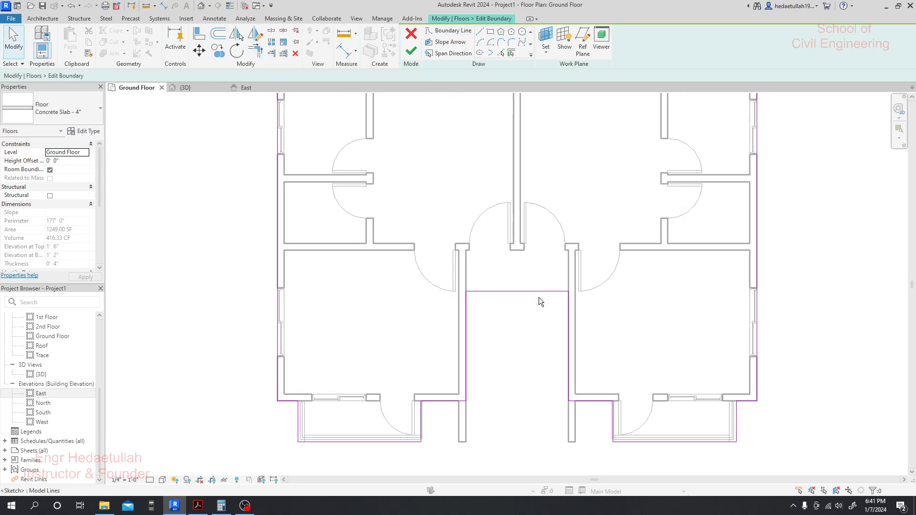
{"action": "middle_click_drag", "start_coordinate": [525, 325], "coordinate": [520, 325]}
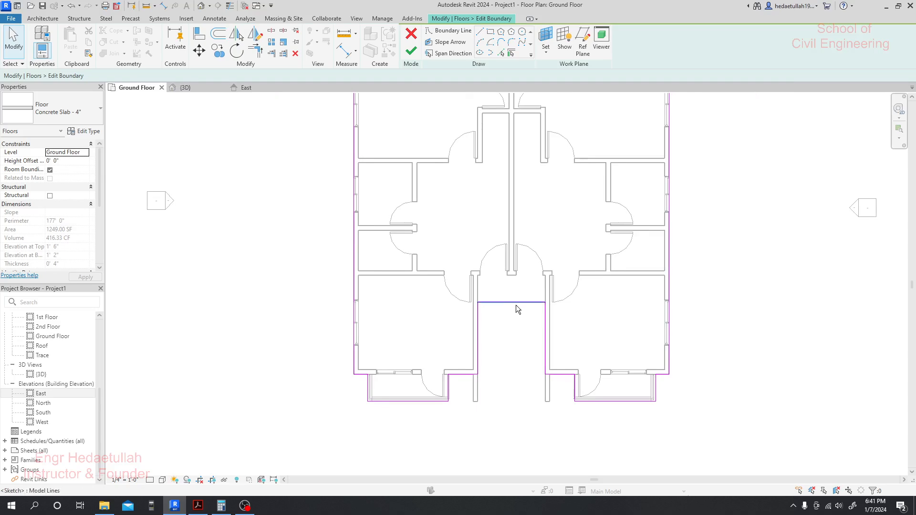
{"action": "left_click", "coordinate": [411, 50]}
{"action": "left_click", "coordinate": [499, 346]}
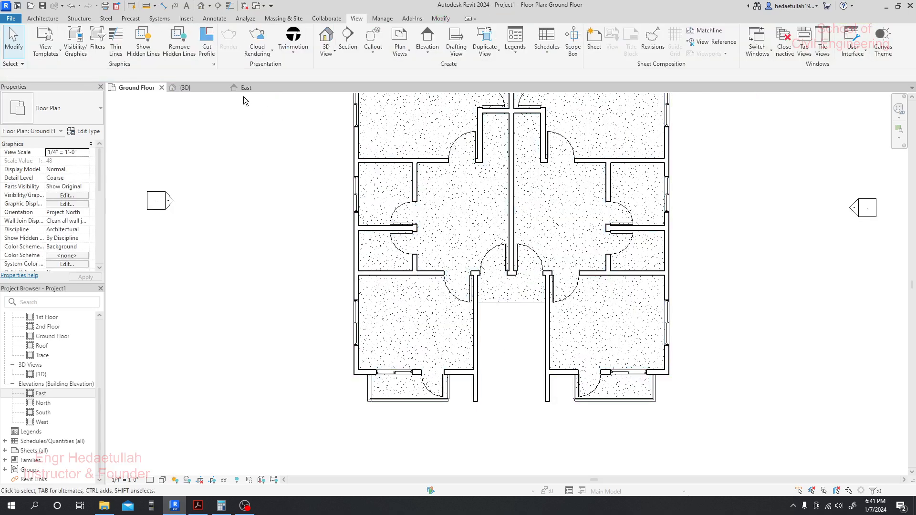
{"action": "left_click", "coordinate": [204, 88]}
{"action": "scroll", "coordinate": [545, 276], "scroll_direction": "up", "scroll_amount": 4}
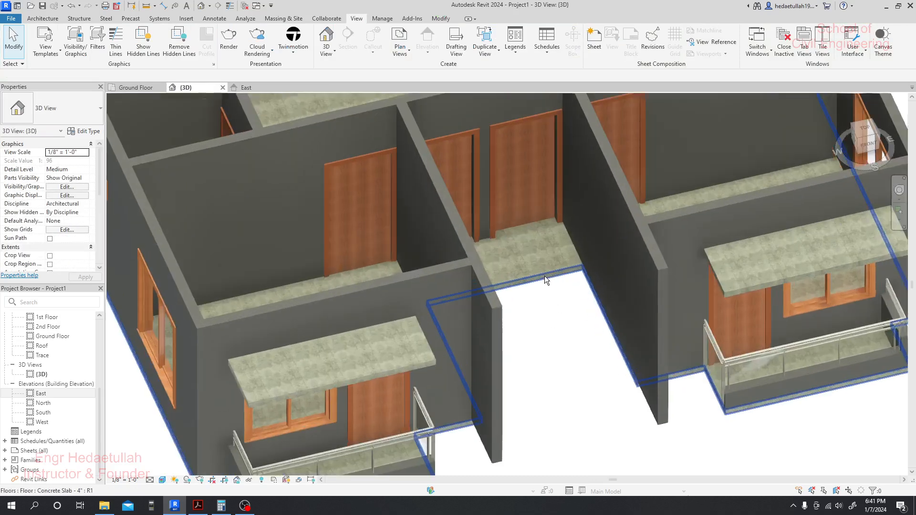
{"action": "scroll", "coordinate": [532, 282], "scroll_direction": "down", "scroll_amount": 6}
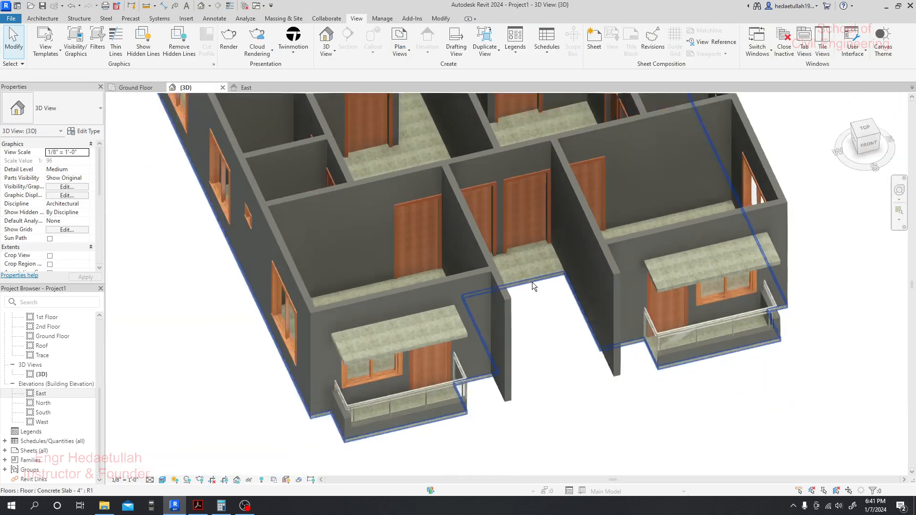
- Review the stairwell area in the Ground Floor plan against the landing levels in the East elevation, ending in the plan
{"action": "left_click", "coordinate": [144, 89]}
{"action": "scroll", "coordinate": [360, 333], "scroll_direction": "down", "scroll_amount": 2}
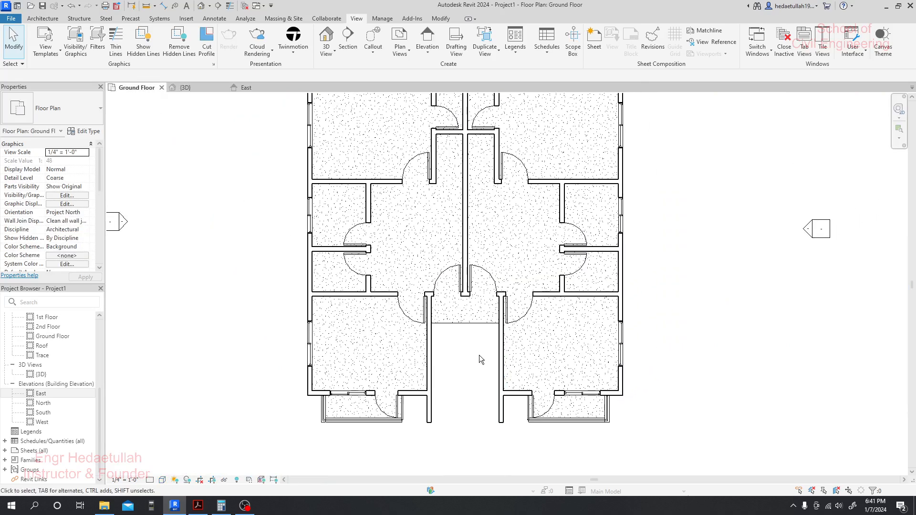
{"action": "middle_click_drag", "start_coordinate": [480, 355], "coordinate": [481, 332]}
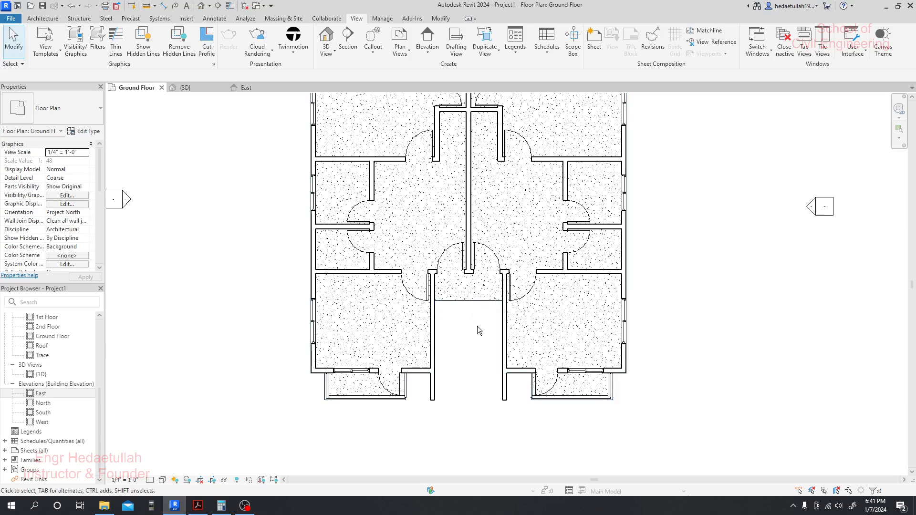
{"action": "middle_click_drag", "start_coordinate": [484, 327], "coordinate": [490, 311]}
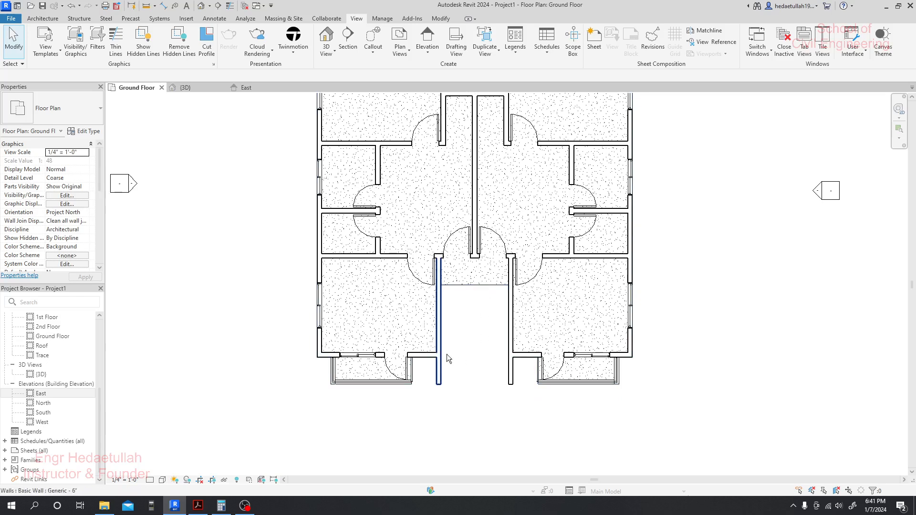
{"action": "left_click", "coordinate": [254, 87]}
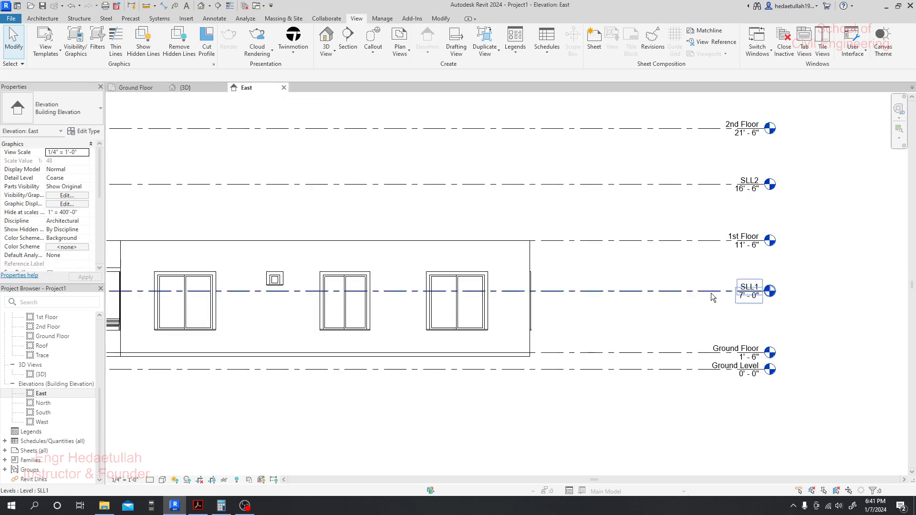
{"action": "left_click", "coordinate": [204, 91]}
{"action": "left_click", "coordinate": [126, 88]}
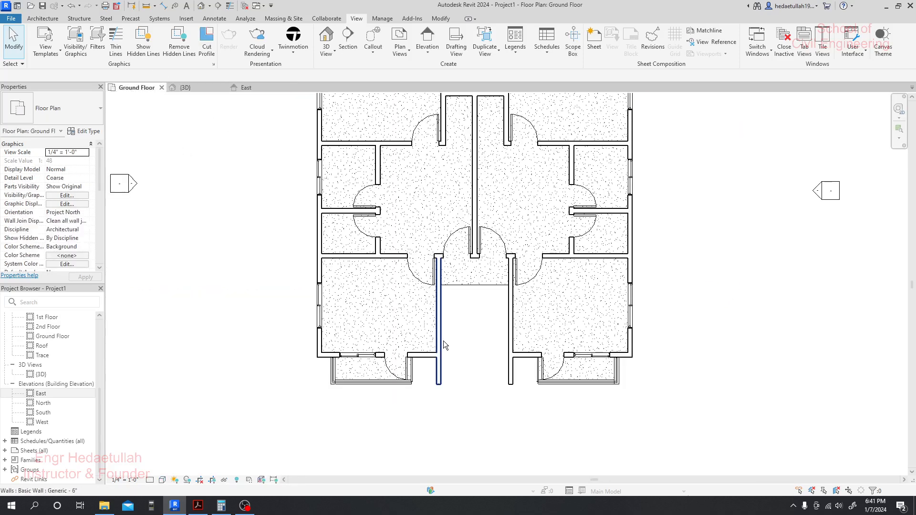
- Measure the stairwell from the landing slab's edge to the front wall line in the Ground Floor plan
{"action": "scroll", "coordinate": [465, 382], "scroll_direction": "up", "scroll_amount": 2}
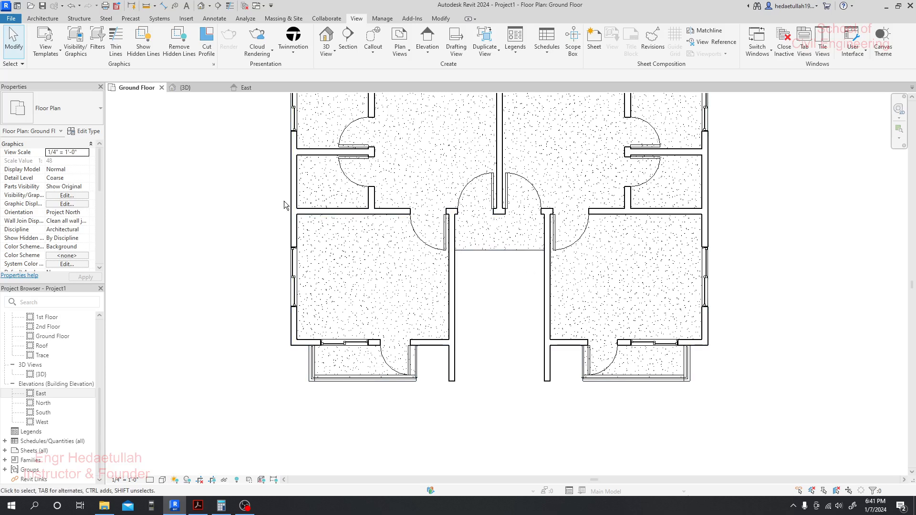
{"action": "left_click", "coordinate": [146, 5]}
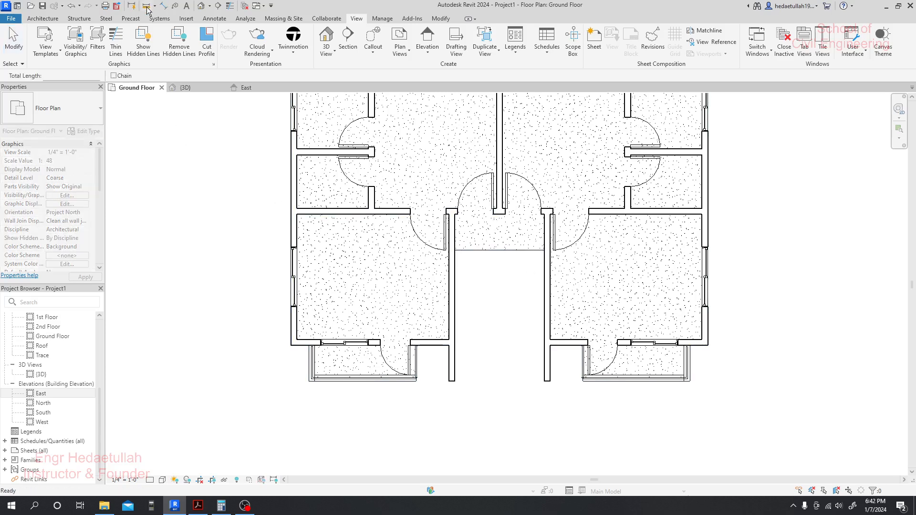
{"action": "left_click", "coordinate": [454, 250]}
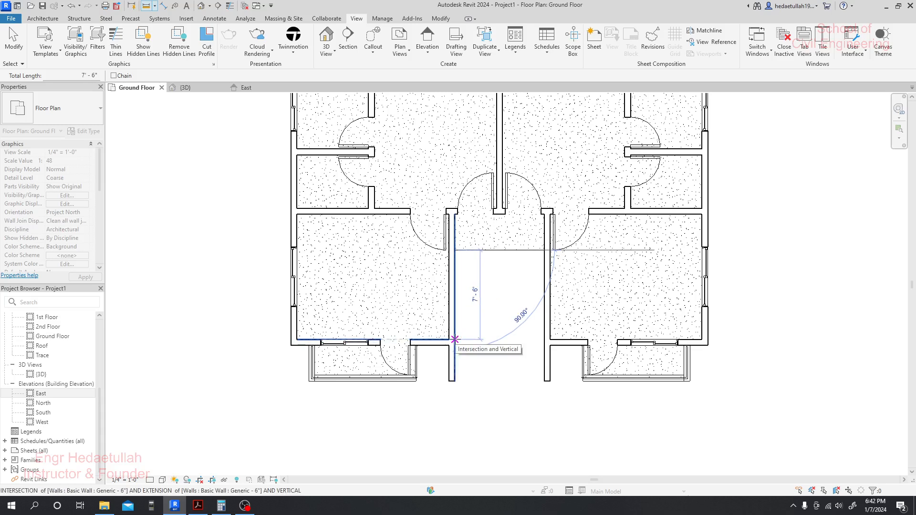
- Switch to Calculator, convert 7' 6" to inches by multiplying 7 by 12 and adding 6, and close Calculator
{"action": "left_click", "coordinate": [221, 506]}
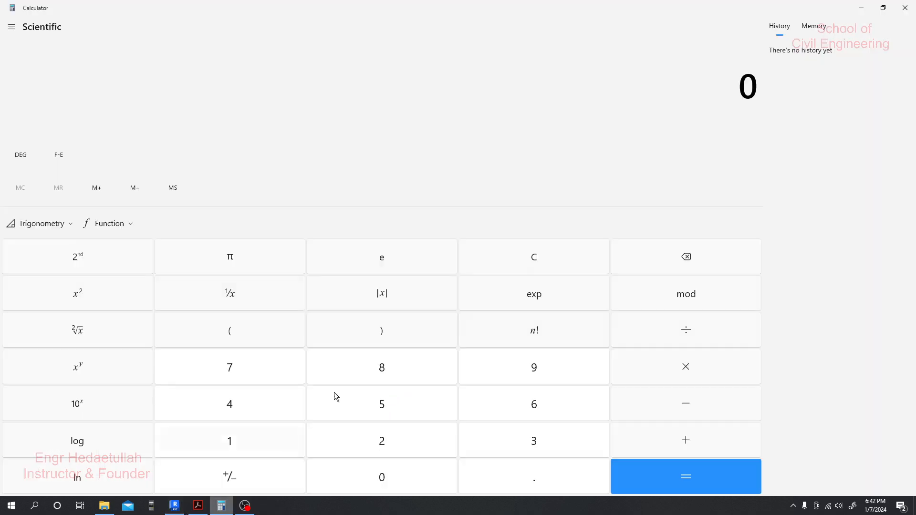
{"action": "type", "text": "7*1"}
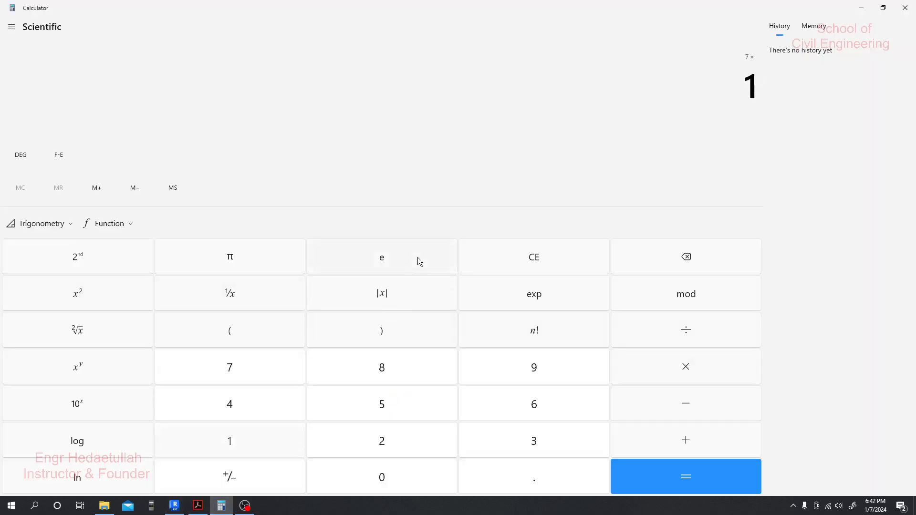
{"action": "type", "text": "2"}
{"action": "key", "text": "Return"}
{"action": "type", "text": "+ 6"}
{"action": "key", "text": "Return"}
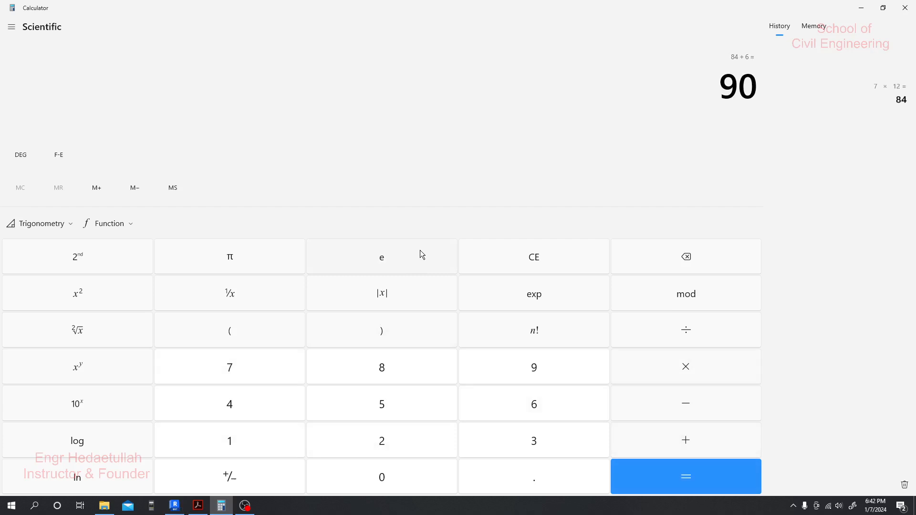
{"action": "left_click_drag", "start_coordinate": [755, 85], "coordinate": [726, 89]}
{"action": "left_click", "coordinate": [733, 87]}
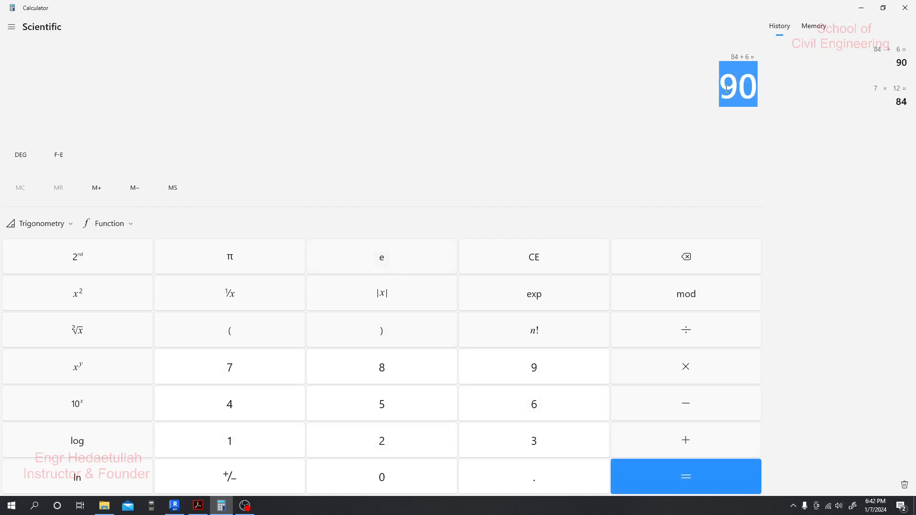
{"action": "left_click", "coordinate": [754, 88]}
{"action": "left_click_drag", "start_coordinate": [753, 87], "coordinate": [723, 84]}
{"action": "left_click", "coordinate": [723, 85]}
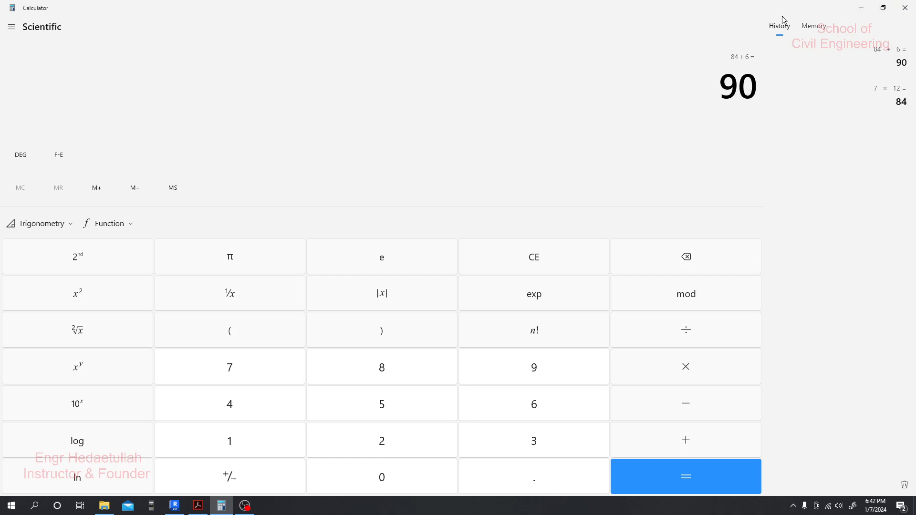
{"action": "left_click", "coordinate": [905, 12]}
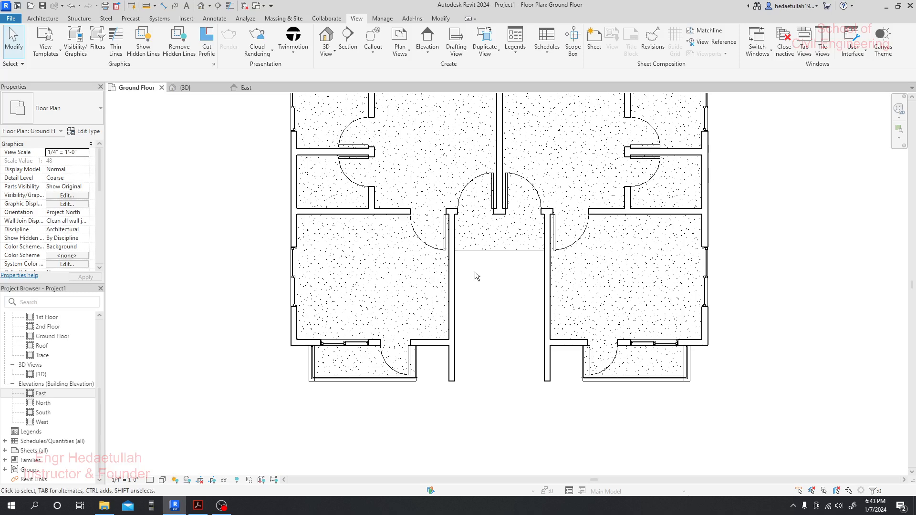
- Open the SLL1 floor plan and examine the stairwell between the two apartments
{"action": "middle_click_drag", "start_coordinate": [495, 284], "coordinate": [479, 282]}
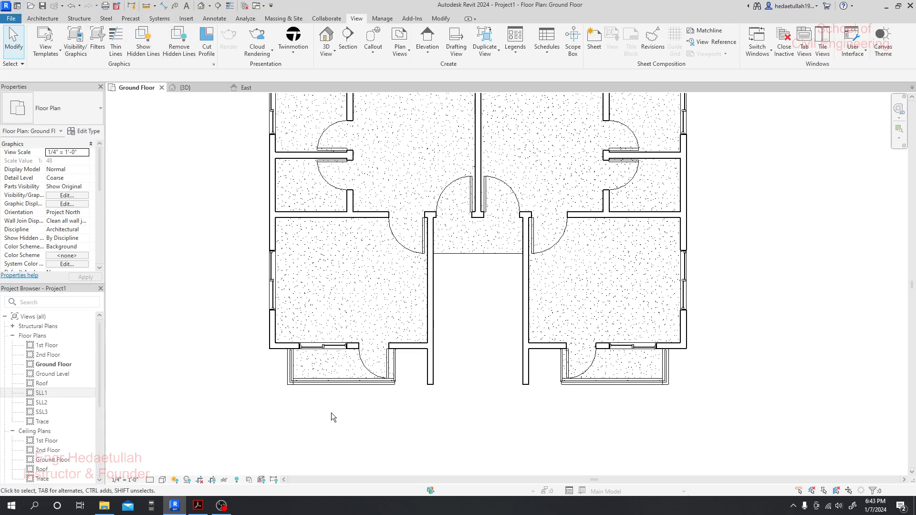
{"action": "left_click", "coordinate": [53, 393]}
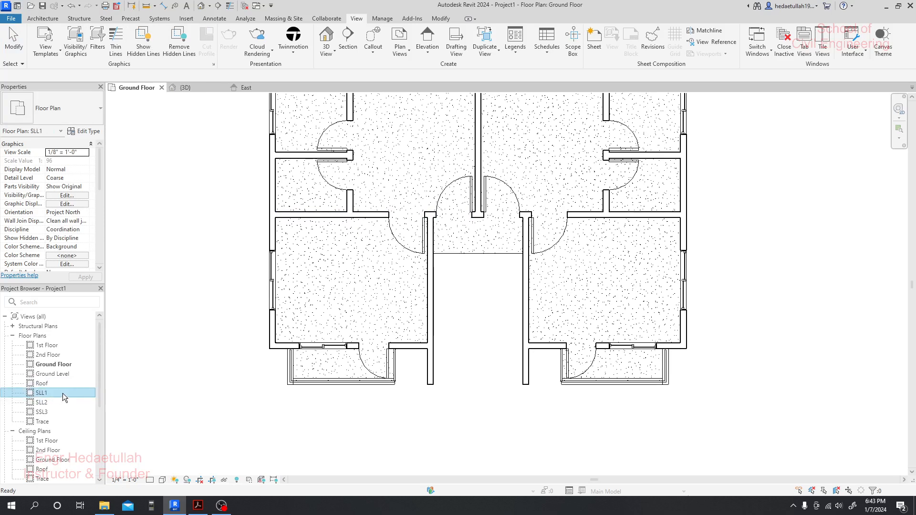
{"action": "double_click", "coordinate": [62, 393]}
{"action": "scroll", "coordinate": [512, 354], "scroll_direction": "up", "scroll_amount": 5}
{"action": "mouse_move", "coordinate": [483, 359]}
{"action": "middle_mouse_down"}
{"action": "mouse_move", "coordinate": [493, 368]}
{"action": "mouse_move", "coordinate": [487, 364]}
{"action": "middle_mouse_up"}
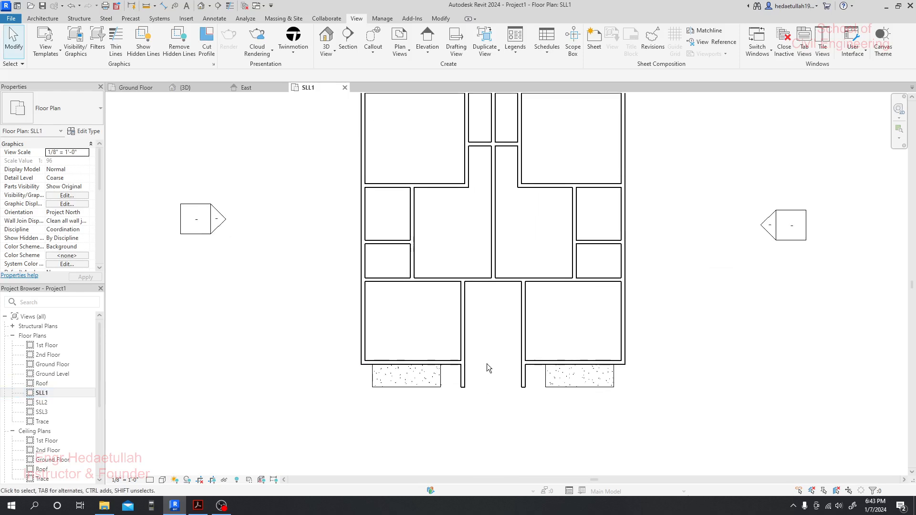
{"action": "scroll", "coordinate": [487, 365], "scroll_direction": "up", "scroll_amount": 1}
{"action": "middle_click_drag", "start_coordinate": [489, 352], "coordinate": [480, 353]}
{"action": "middle_click_drag", "start_coordinate": [234, 290], "coordinate": [222, 290]}
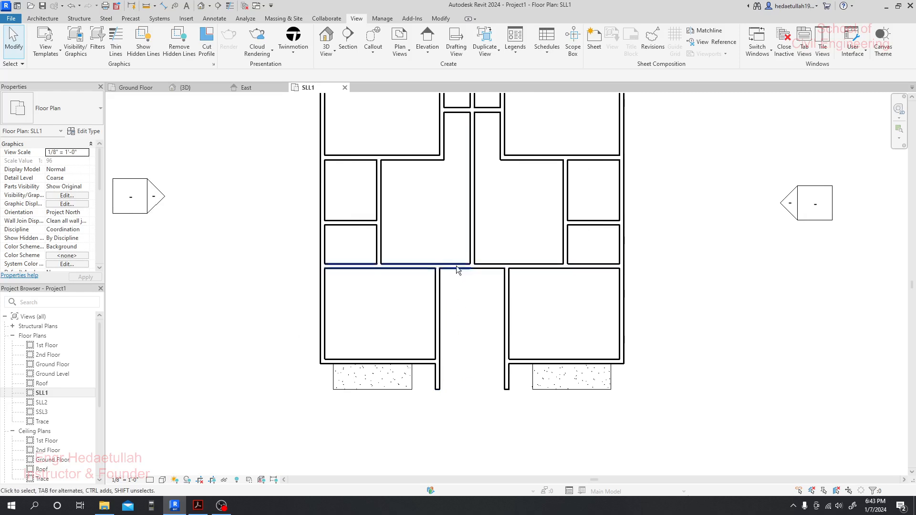
{"action": "scroll", "coordinate": [468, 275], "scroll_direction": "up", "scroll_amount": 1}
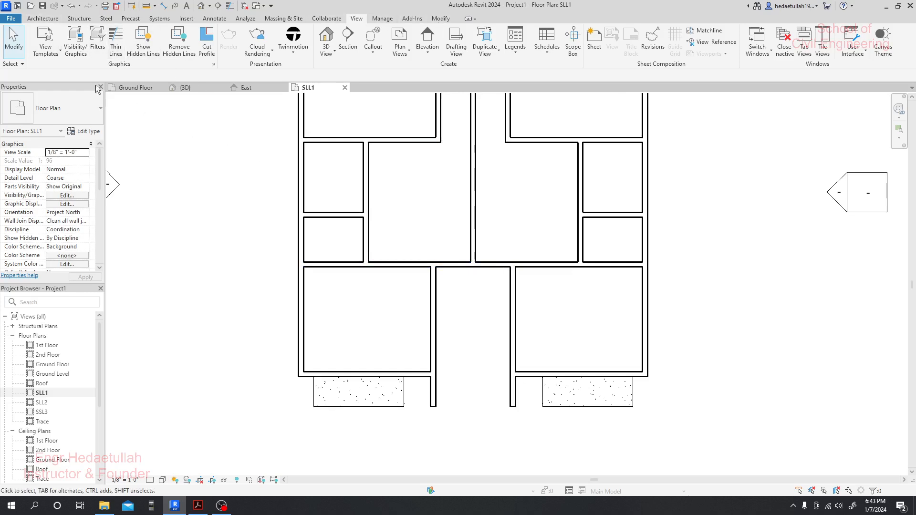
{"action": "left_click", "coordinate": [43, 19]}
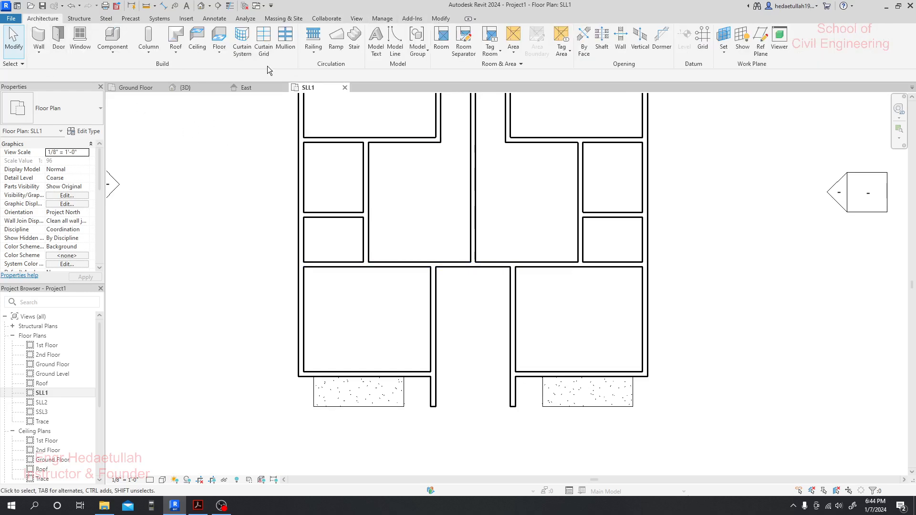
{"action": "left_click", "coordinate": [216, 53]}
{"action": "left_click", "coordinate": [241, 72]}
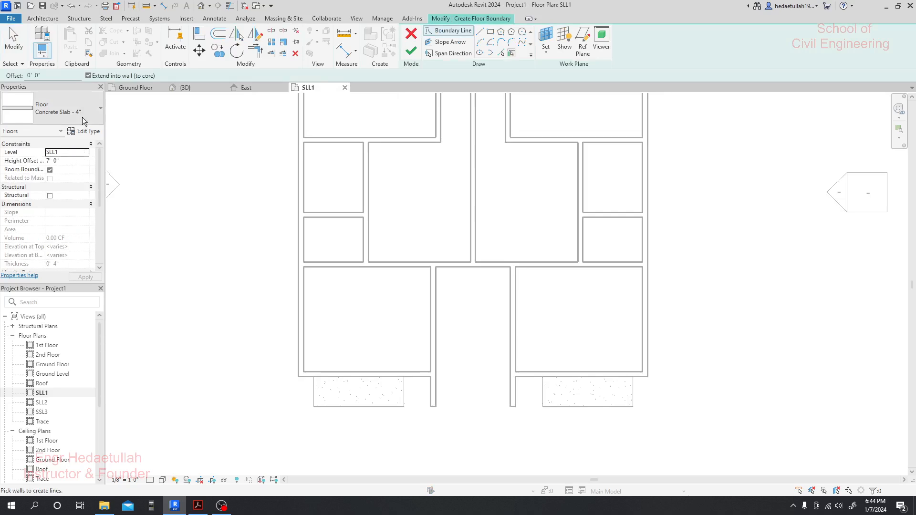
{"action": "left_click", "coordinate": [102, 109]}
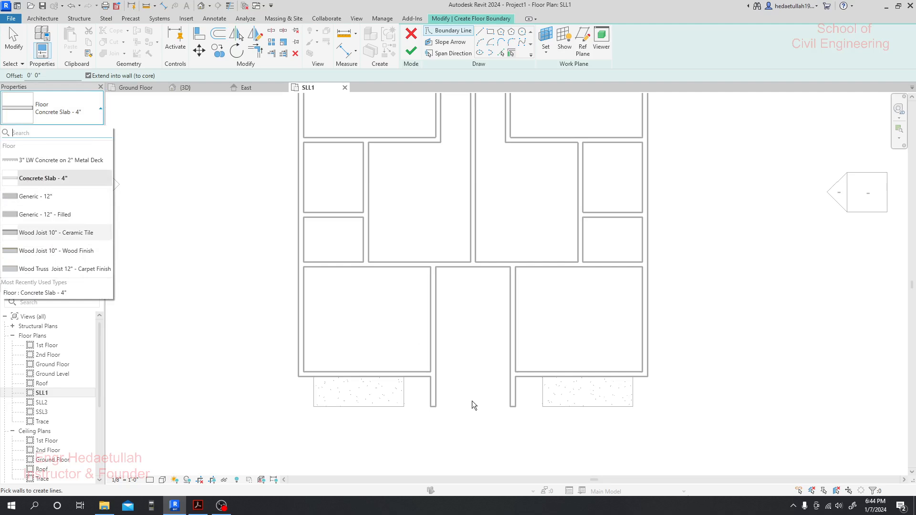
{"action": "mouse_move", "coordinate": [67, 181]}
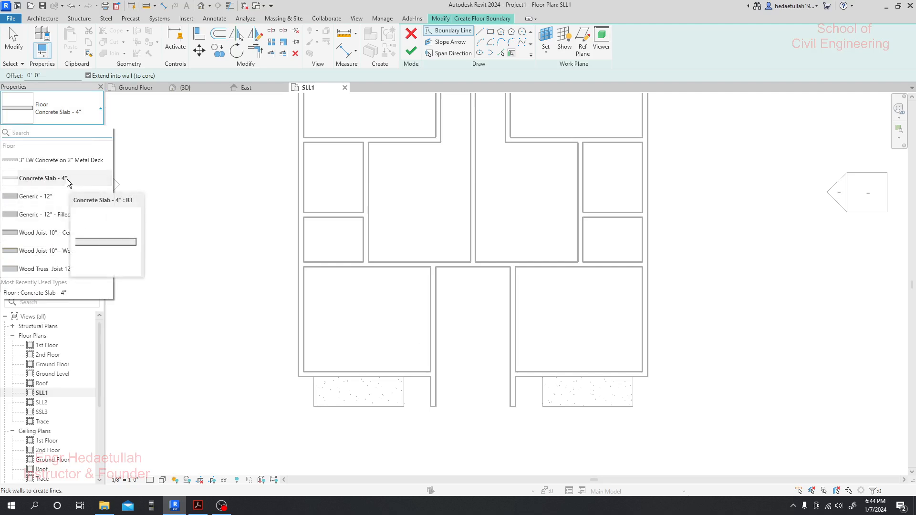
{"action": "left_click", "coordinate": [411, 34]}
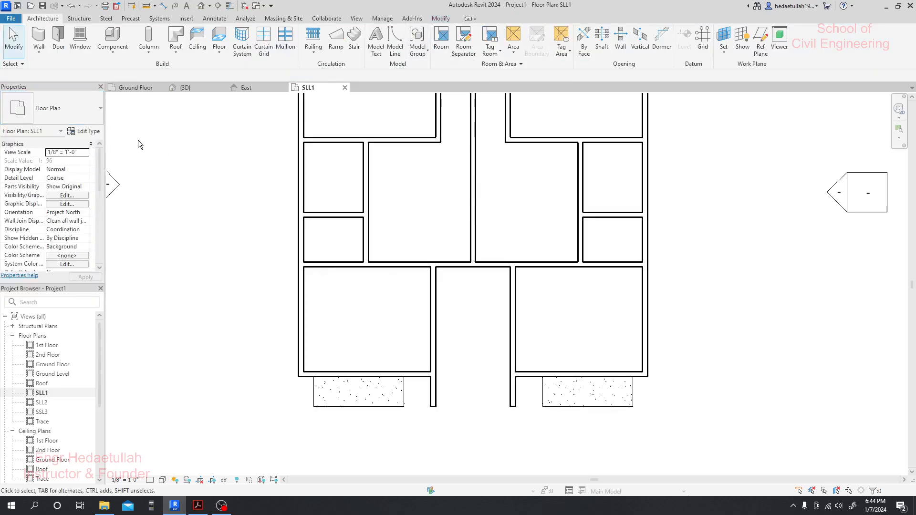
- Edit the ground floor slab's boundary in the Ground Floor plan, moving the landing edge line back to the entrance door wall
{"action": "left_click", "coordinate": [134, 88]}
{"action": "scroll", "coordinate": [490, 289], "scroll_direction": "up", "scroll_amount": 2}
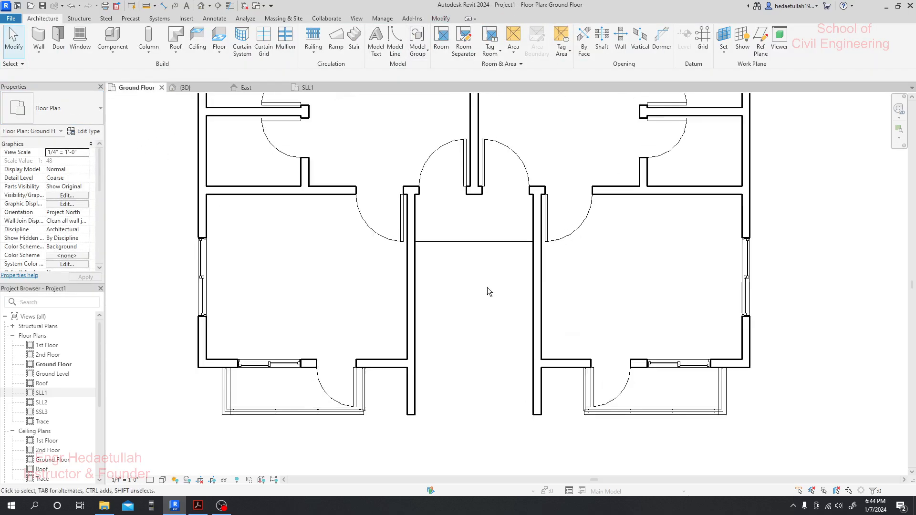
{"action": "left_click", "coordinate": [474, 243]}
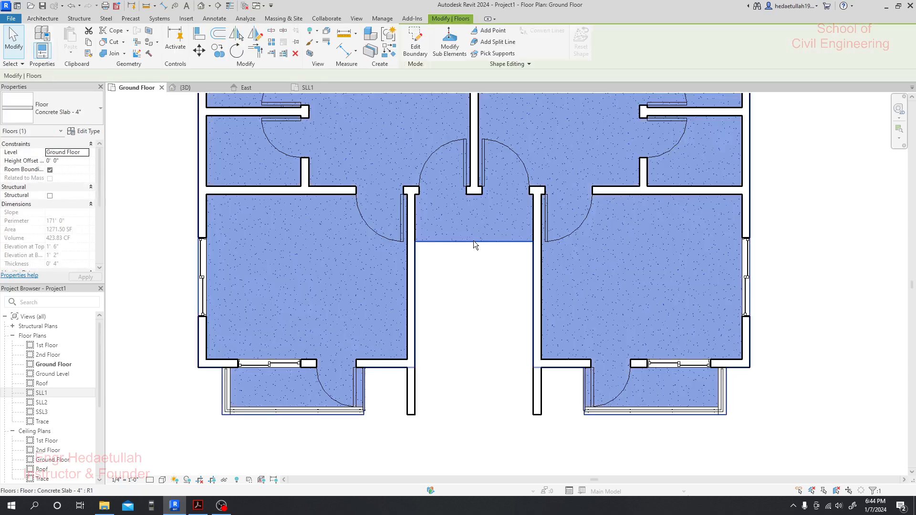
{"action": "left_click", "coordinate": [415, 38]}
{"action": "scroll", "coordinate": [480, 287], "scroll_direction": "up", "scroll_amount": 3}
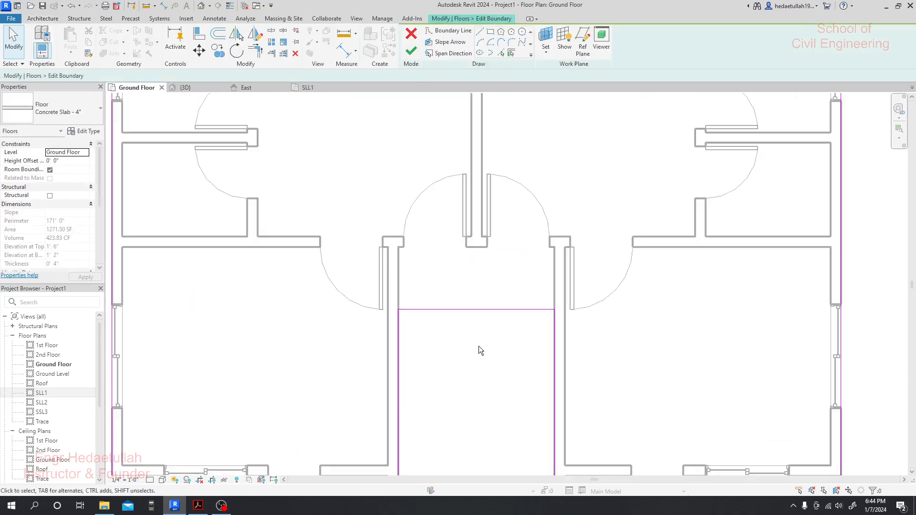
{"action": "left_click", "coordinate": [477, 309]}
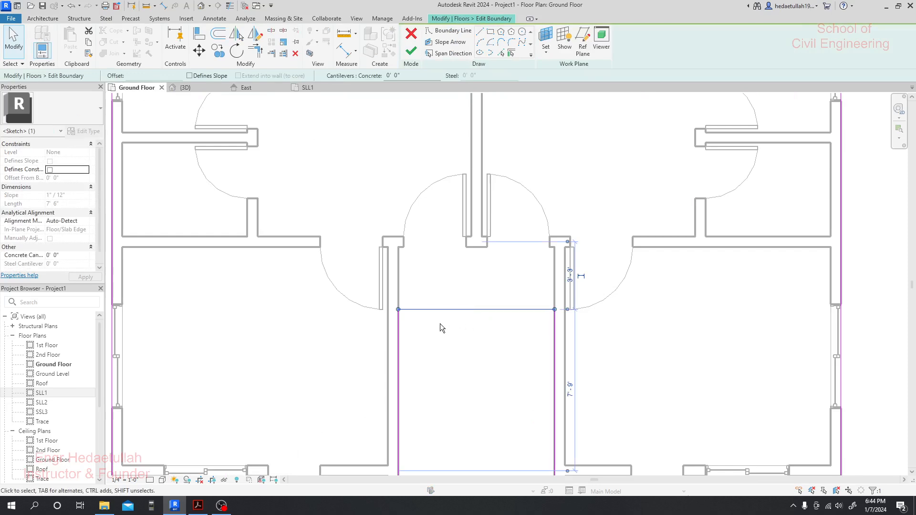
{"action": "left_click_drag", "start_coordinate": [398, 309], "coordinate": [398, 247]}
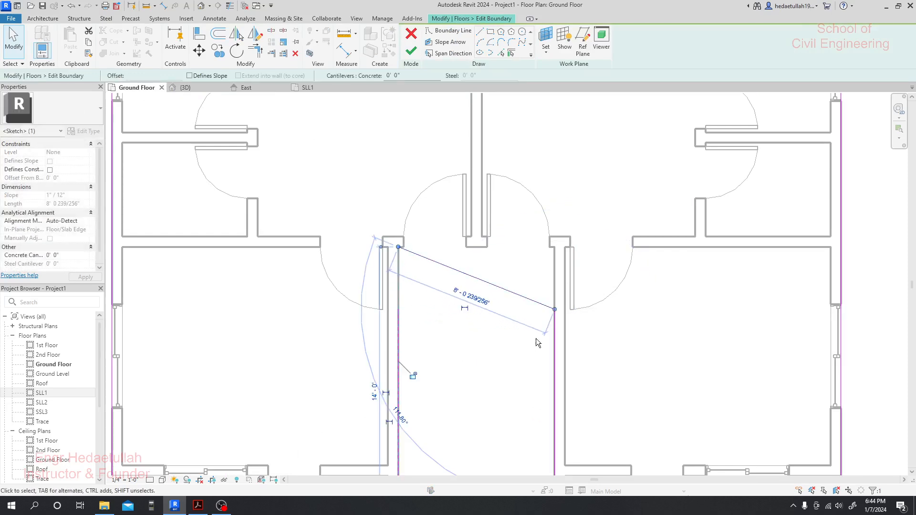
{"action": "left_click_drag", "start_coordinate": [556, 311], "coordinate": [555, 248]}
- Extend both side boundary lines of the stairwell to meet the edge line at the entrance door wall
{"action": "left_click", "coordinate": [399, 346]}
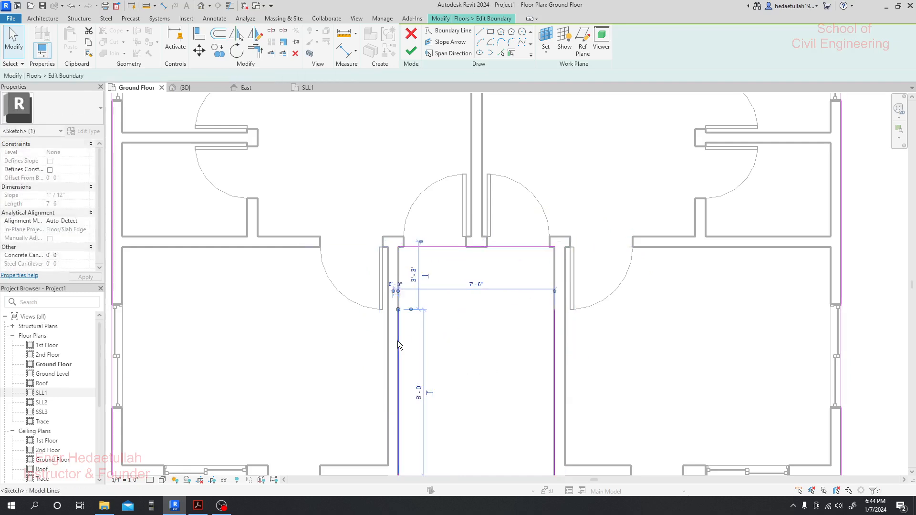
{"action": "left_click_drag", "start_coordinate": [397, 310], "coordinate": [399, 247]}
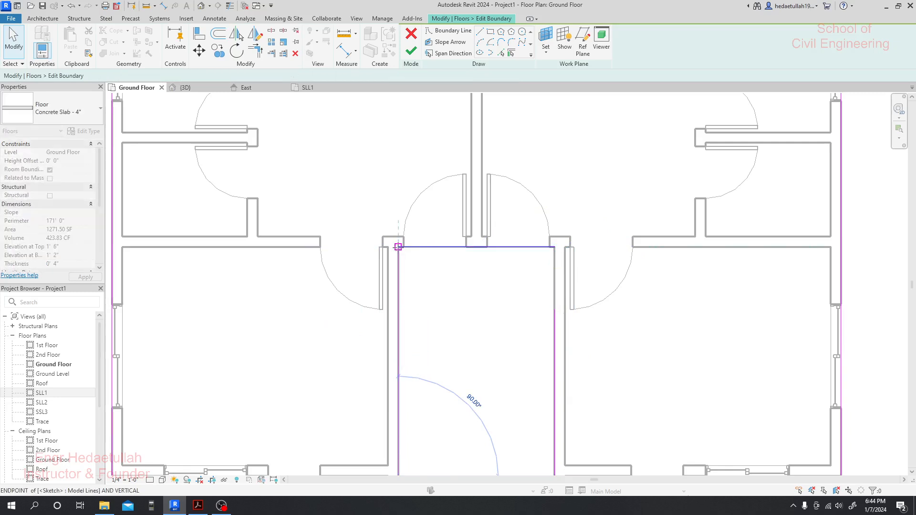
{"action": "left_click", "coordinate": [554, 310]}
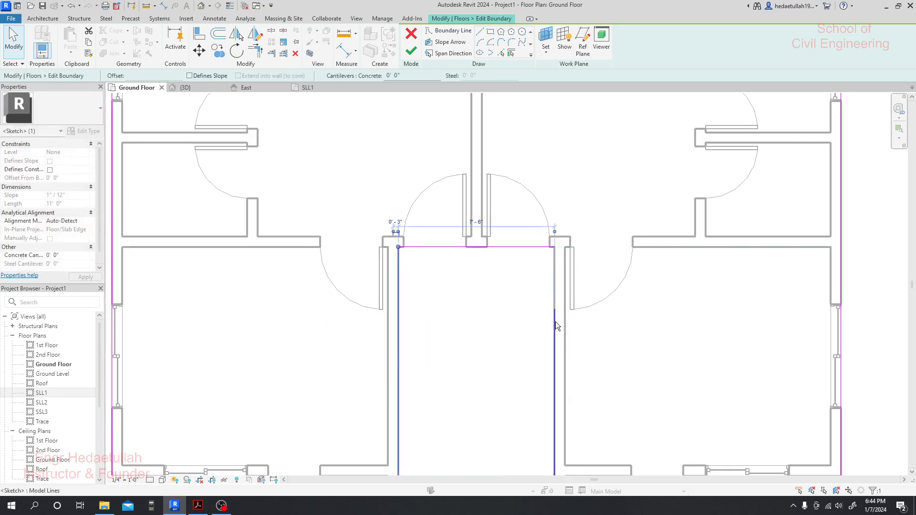
{"action": "left_click_drag", "start_coordinate": [554, 310], "coordinate": [554, 247]}
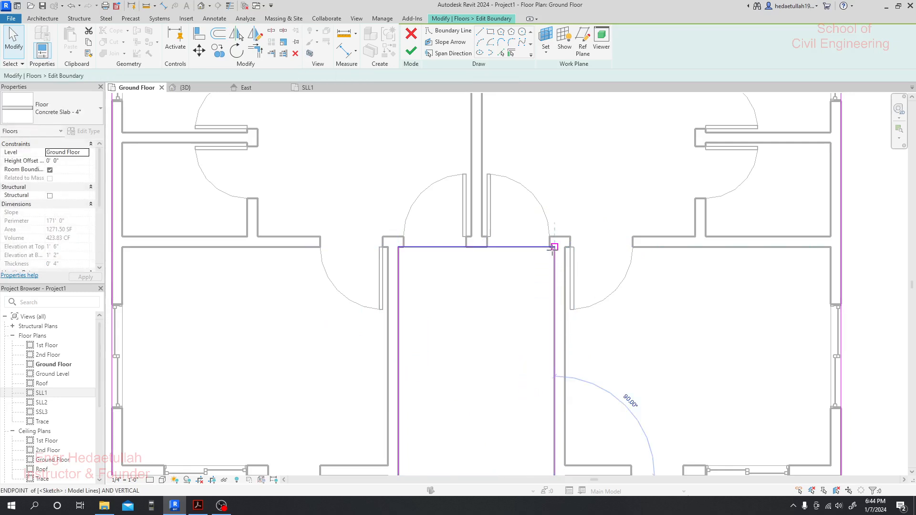
{"action": "left_click", "coordinate": [470, 316]}
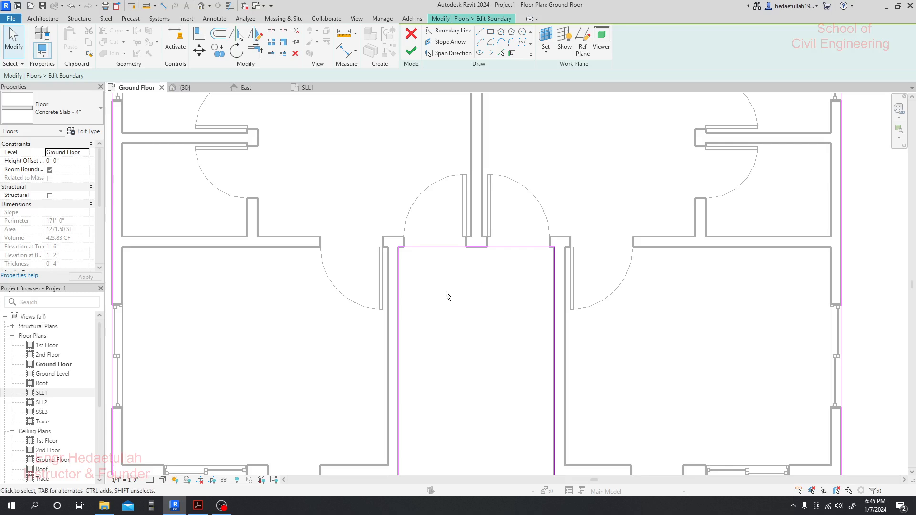
{"action": "left_click", "coordinate": [99, 111]}
{"action": "left_click", "coordinate": [76, 180]}
{"action": "left_click", "coordinate": [84, 132]}
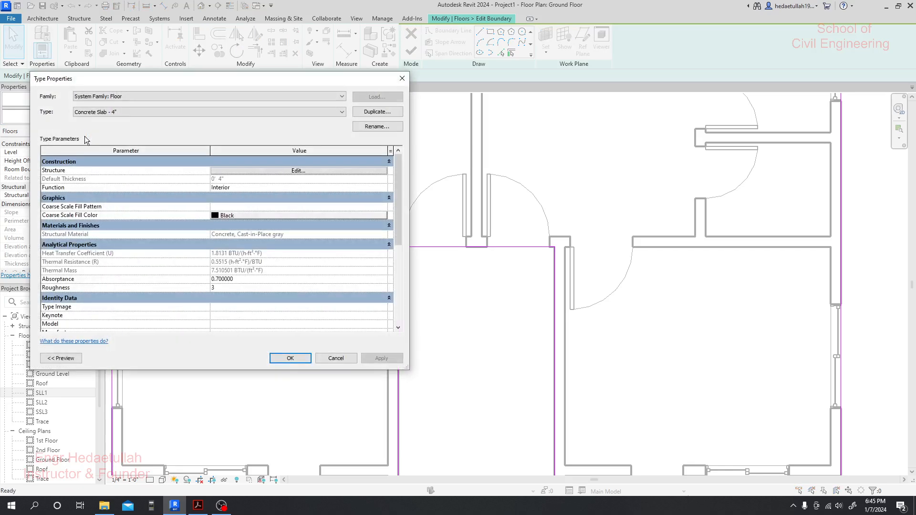
{"action": "left_click", "coordinate": [378, 112]}
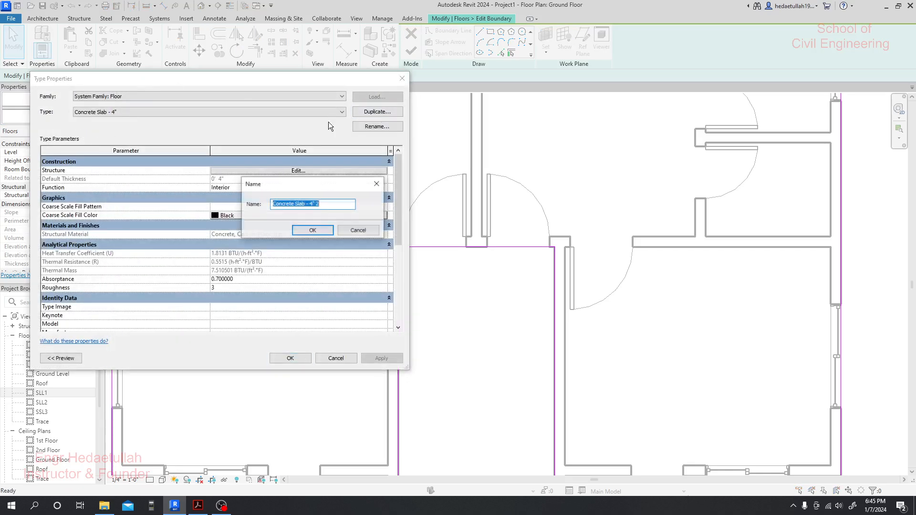
{"action": "left_click", "coordinate": [329, 205]}
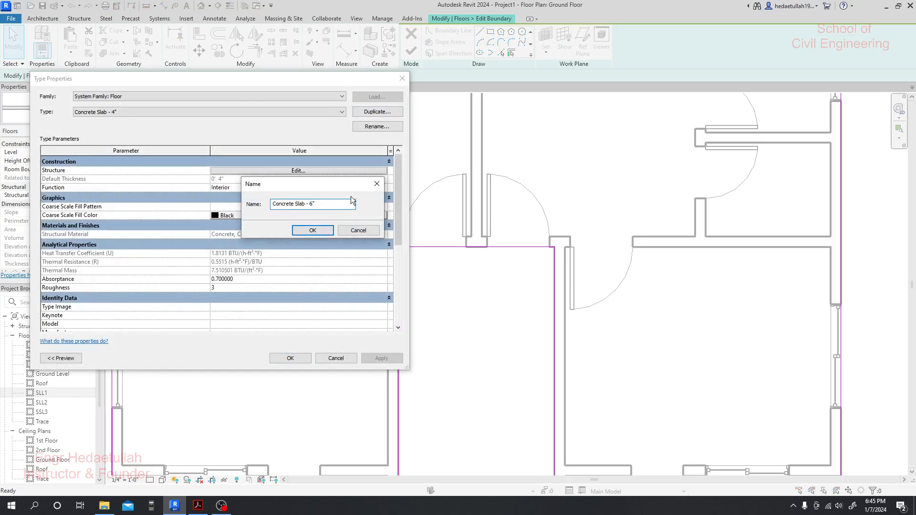
{"action": "left_click", "coordinate": [358, 231]}
{"action": "left_click", "coordinate": [352, 358]}
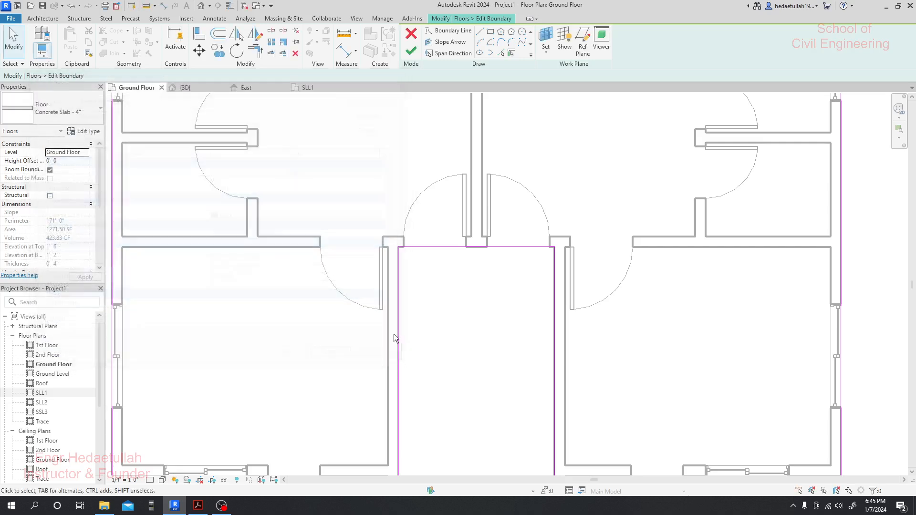
- Finish the ground floor slab's boundary edit, check the slab's type properties without changing them, and deselect the slab
{"action": "left_click", "coordinate": [411, 51]}
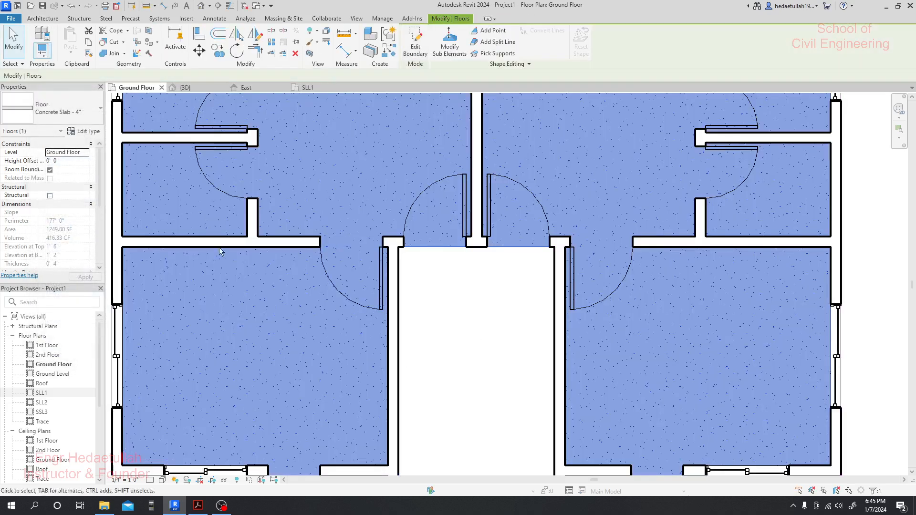
{"action": "left_click", "coordinate": [86, 131]}
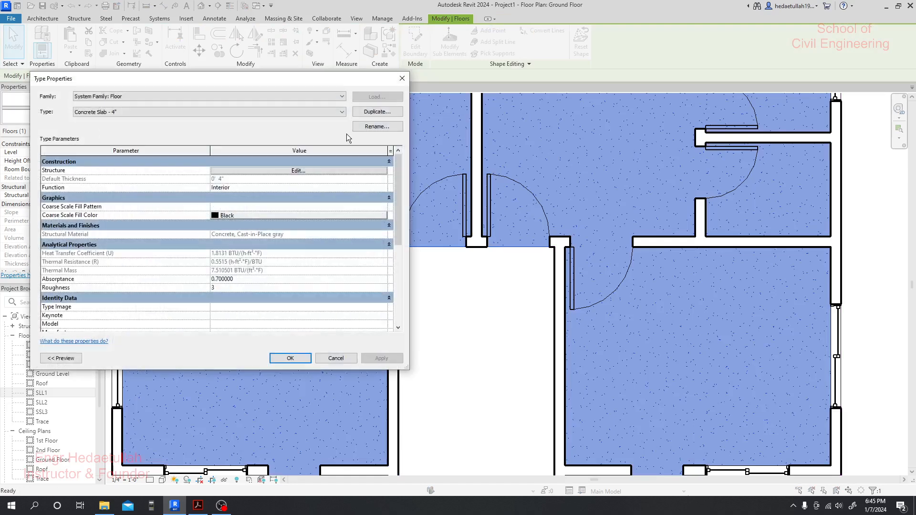
{"action": "left_click", "coordinate": [402, 78]}
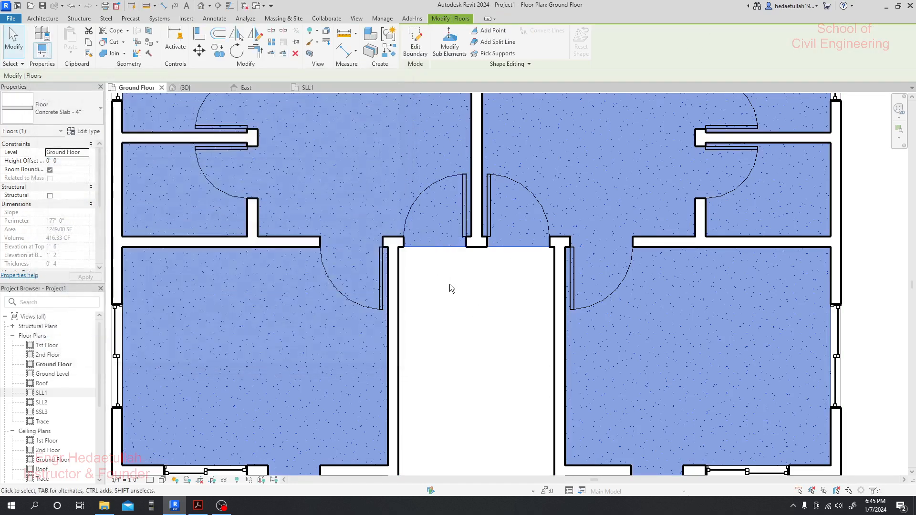
{"action": "left_click", "coordinate": [451, 276]}
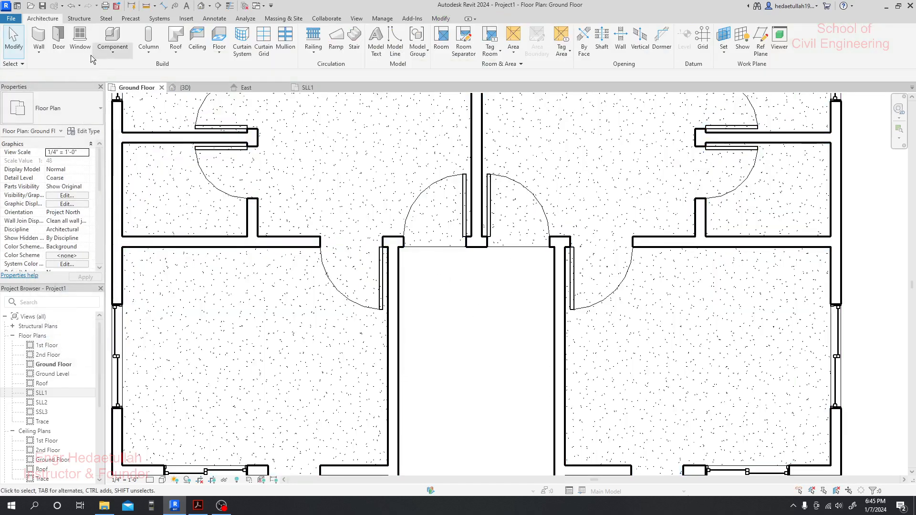
- Start a new architectural floor and duplicate its Concrete Slab - 4" type under the name Concrete Slab - 6"
{"action": "left_click", "coordinate": [38, 51]}
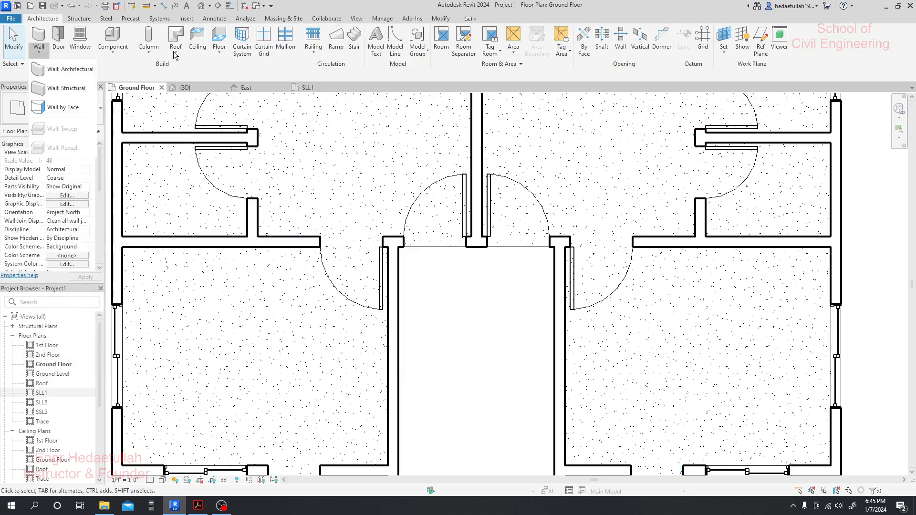
{"action": "left_click", "coordinate": [221, 51]}
{"action": "left_click", "coordinate": [242, 76]}
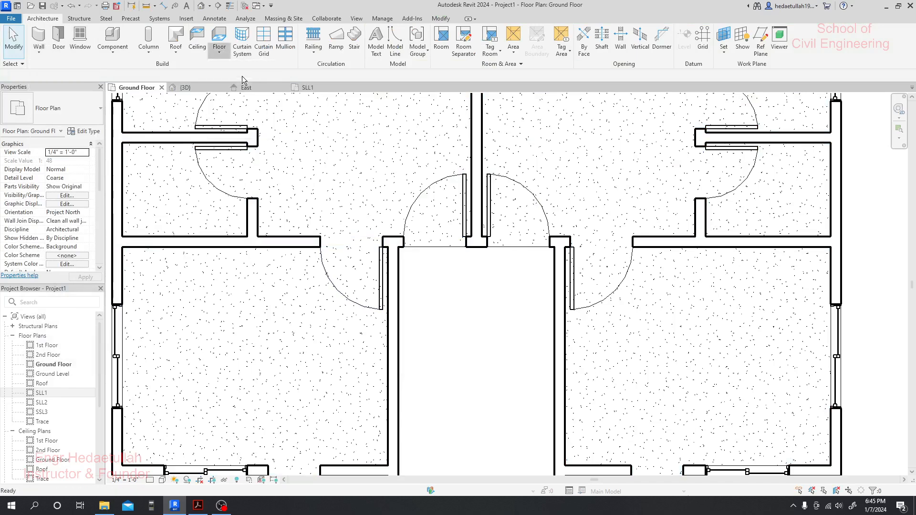
{"action": "left_click", "coordinate": [84, 131]}
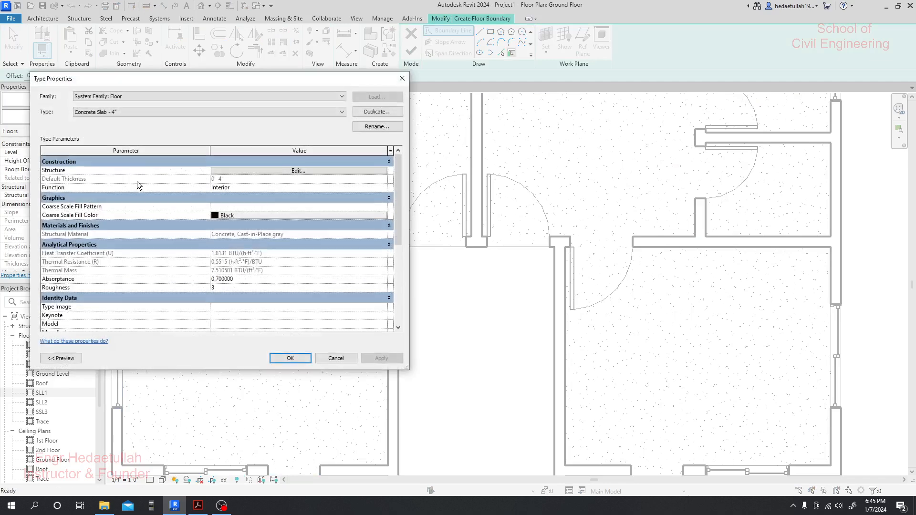
{"action": "left_click_drag", "start_coordinate": [287, 74], "coordinate": [294, 75]}
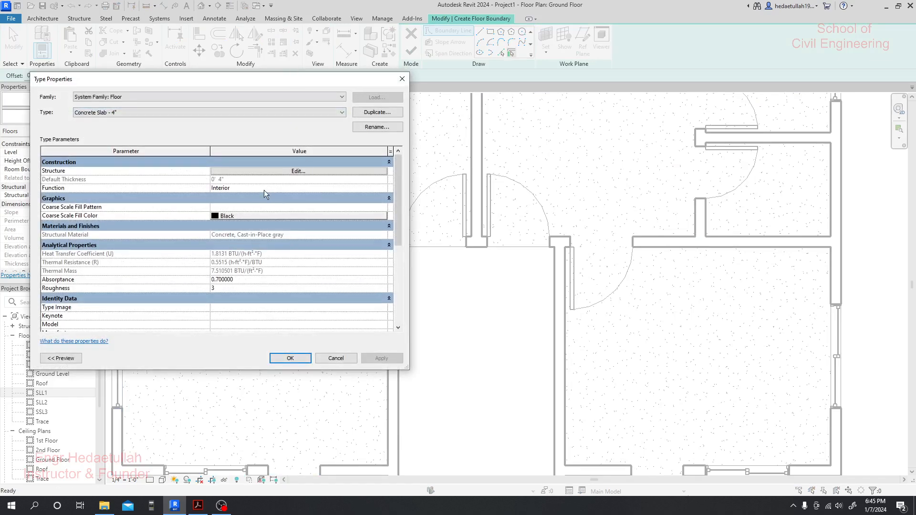
{"action": "left_click", "coordinate": [377, 112]}
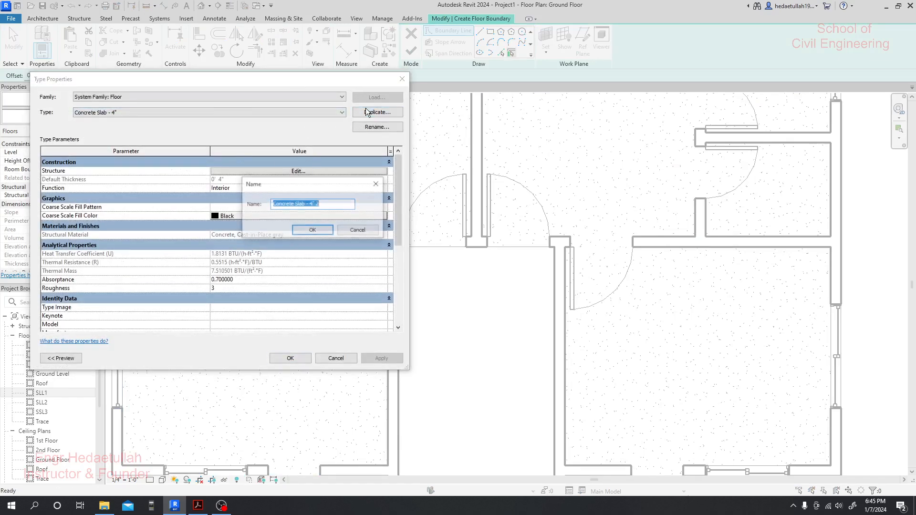
{"action": "left_click", "coordinate": [327, 204]}
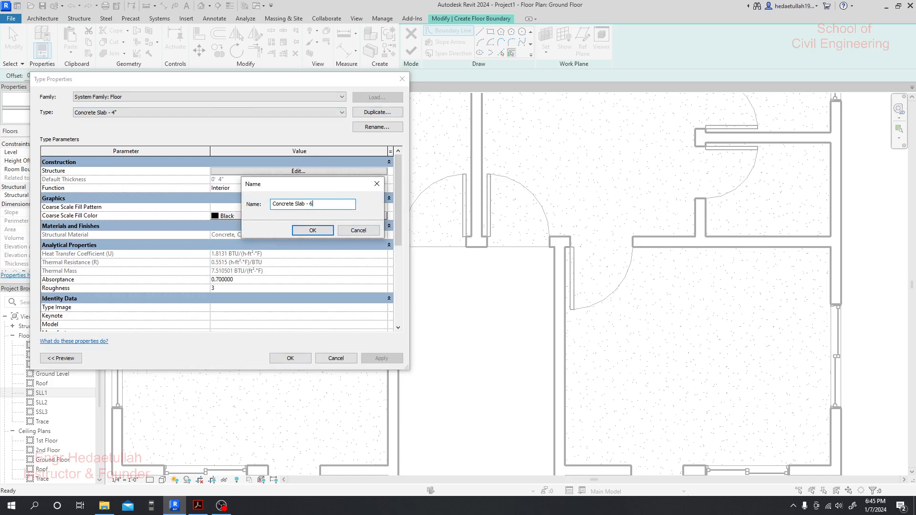
{"action": "left_click", "coordinate": [312, 229]}
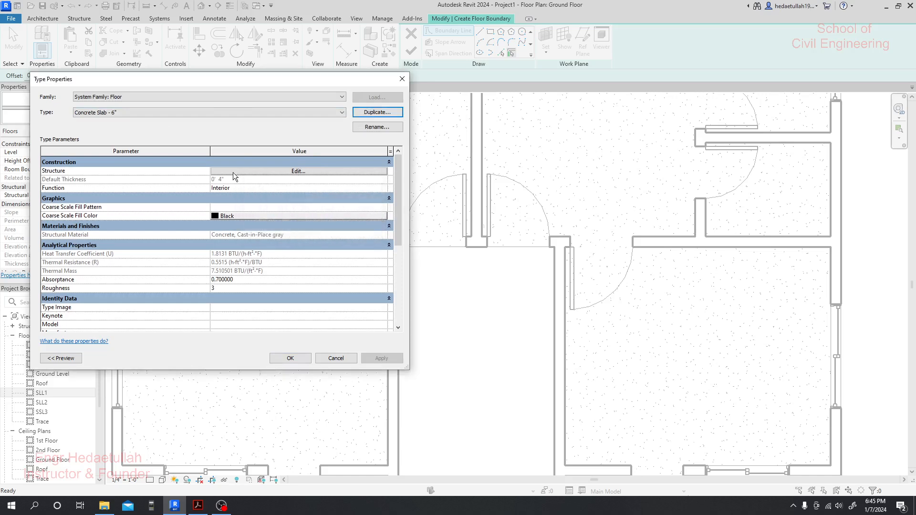
- Set the structure layer thickness of the Concrete Slab - 6" type to 6" and accept the type changes
{"action": "left_click", "coordinate": [282, 171]}
{"action": "double_click", "coordinate": [207, 169]}
{"action": "type", "text": "6"}
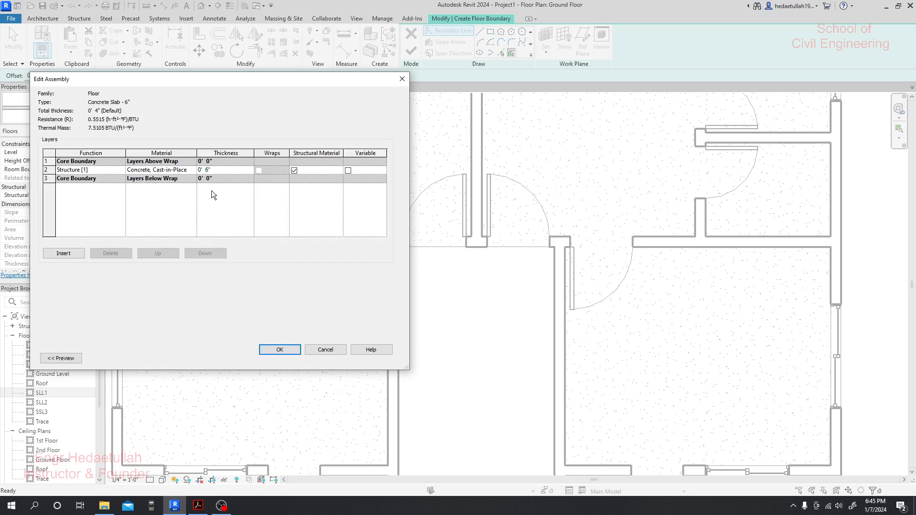
{"action": "left_click", "coordinate": [282, 351]}
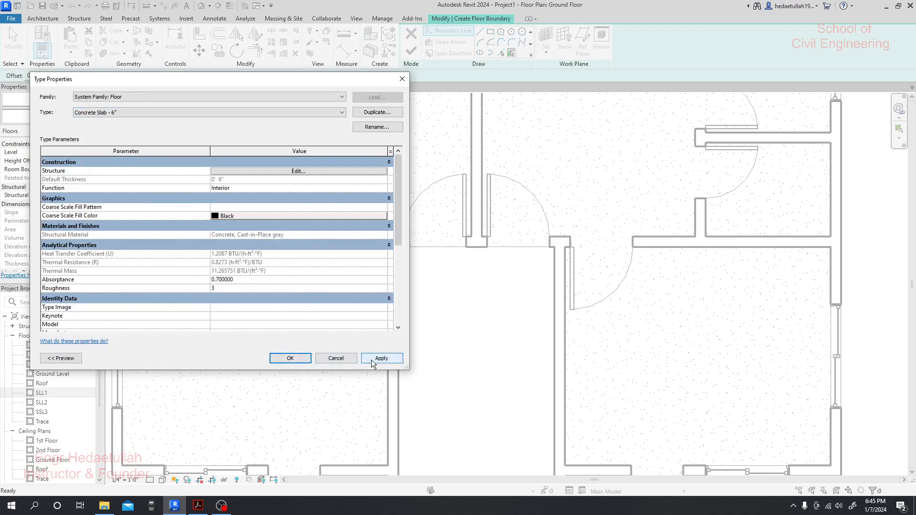
{"action": "left_click", "coordinate": [282, 357]}
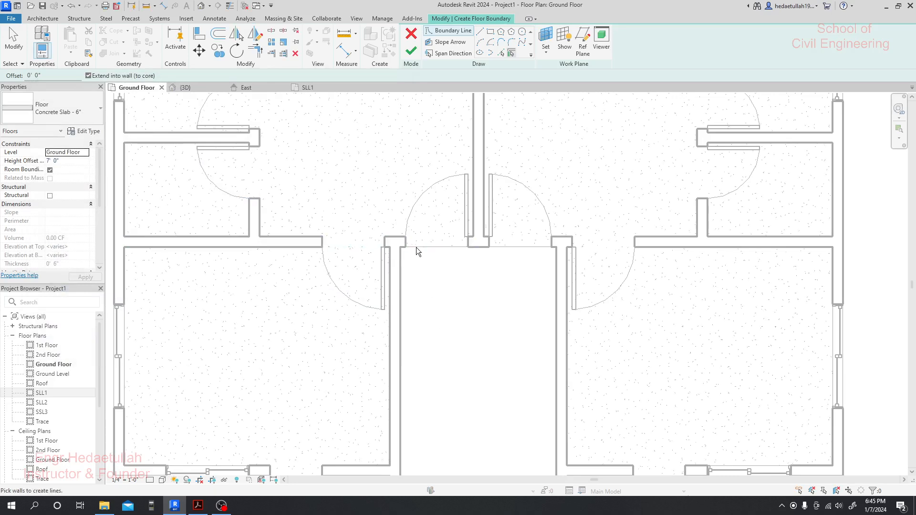
- Sketch a boundary line across the stairwell at the entrance door wall and offset a copy 3' 0" into the stairwell
{"action": "left_click", "coordinate": [479, 32]}
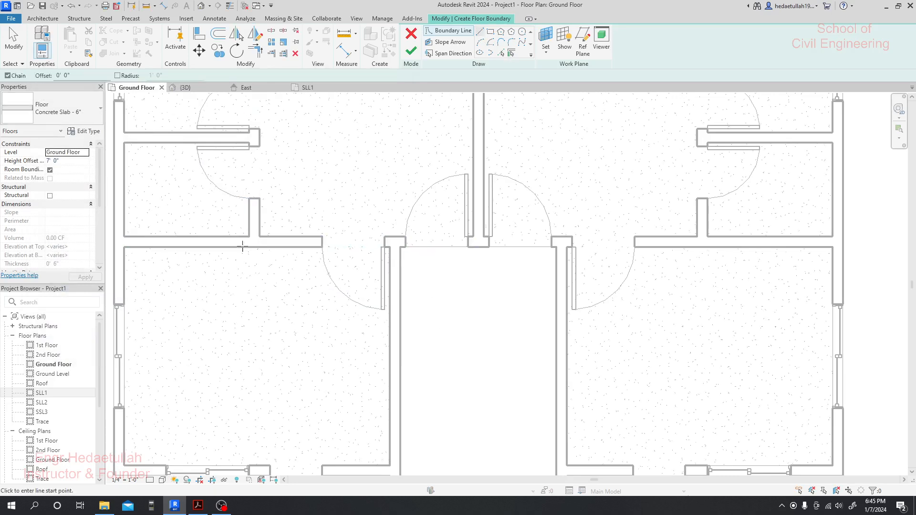
{"action": "left_click", "coordinate": [401, 246]}
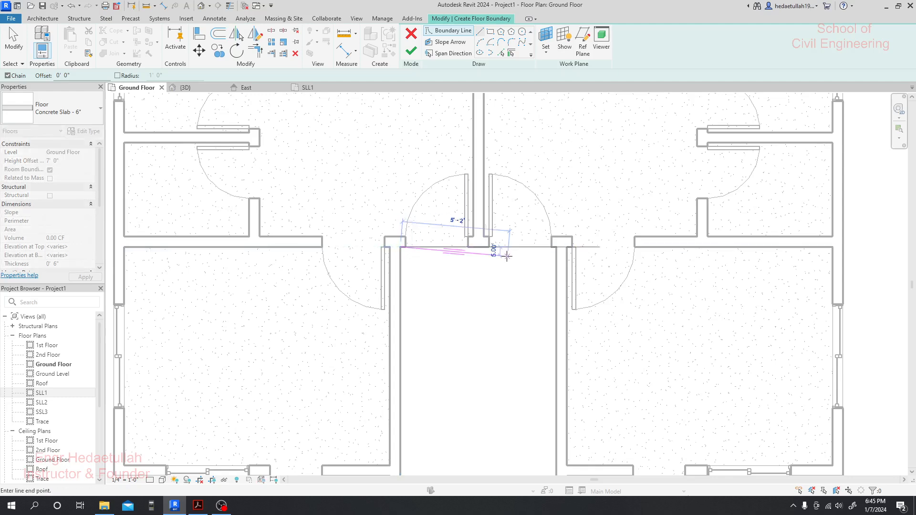
{"action": "left_click", "coordinate": [555, 247]}
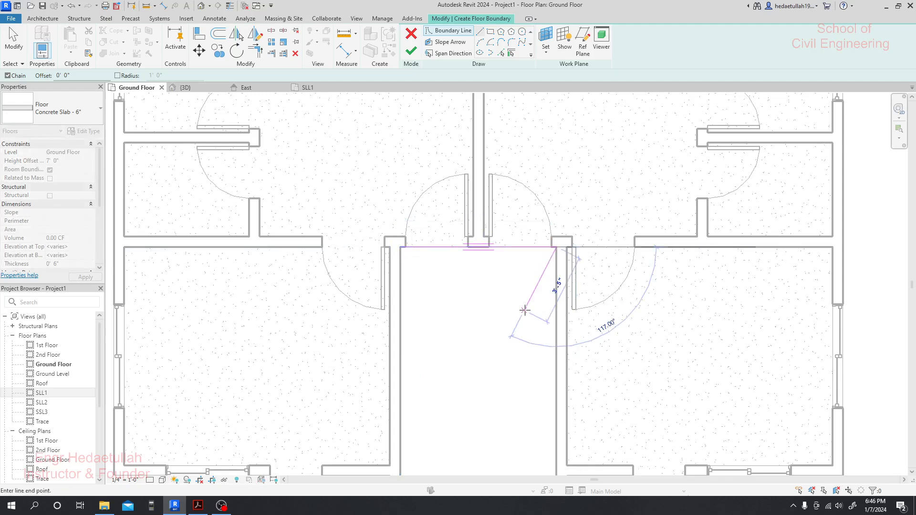
{"action": "key", "text": "Escape"}
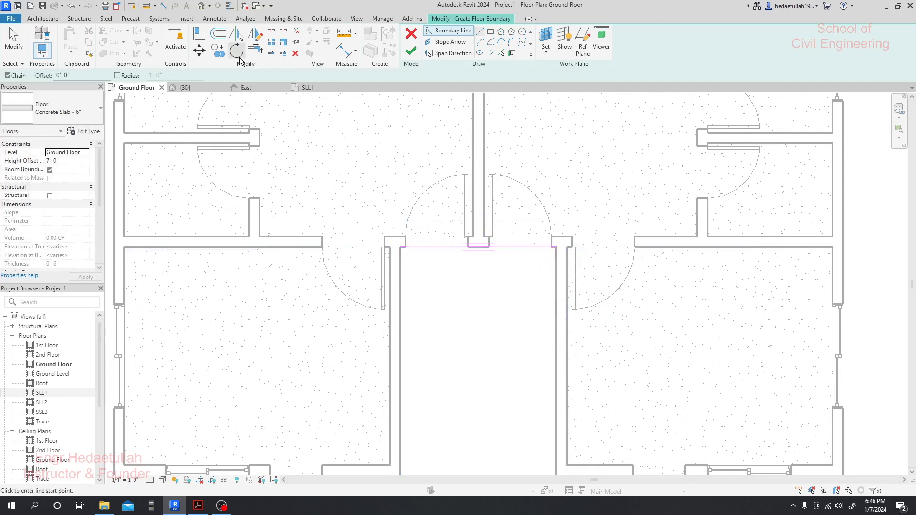
{"action": "left_click", "coordinate": [218, 38]}
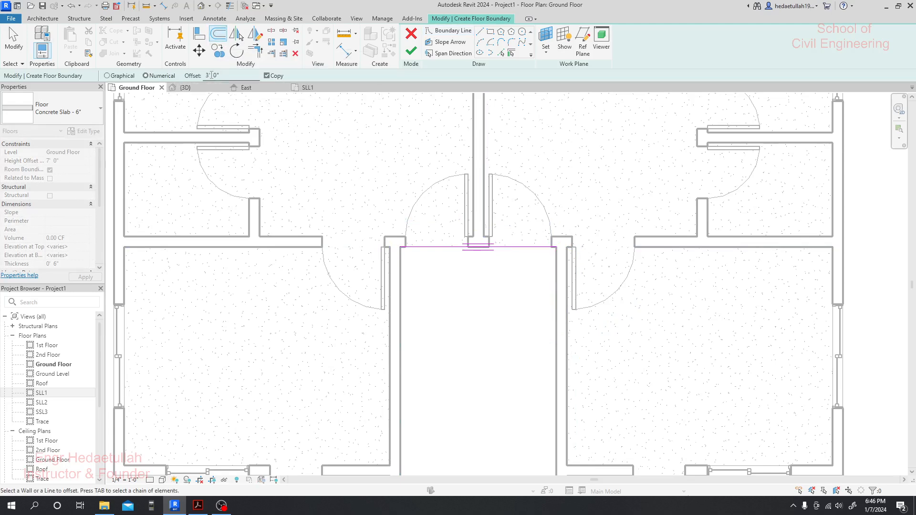
{"action": "left_click", "coordinate": [440, 249]}
- Close the landing slab outline with boundary lines along both stairwell walls and finish the floor sketch
{"action": "left_click", "coordinate": [480, 33]}
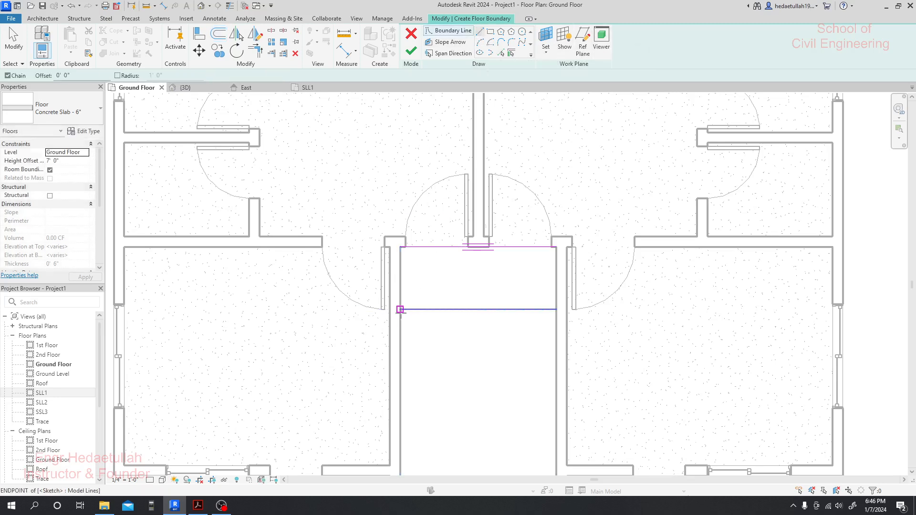
{"action": "left_click", "coordinate": [399, 309]}
{"action": "left_click", "coordinate": [399, 247]}
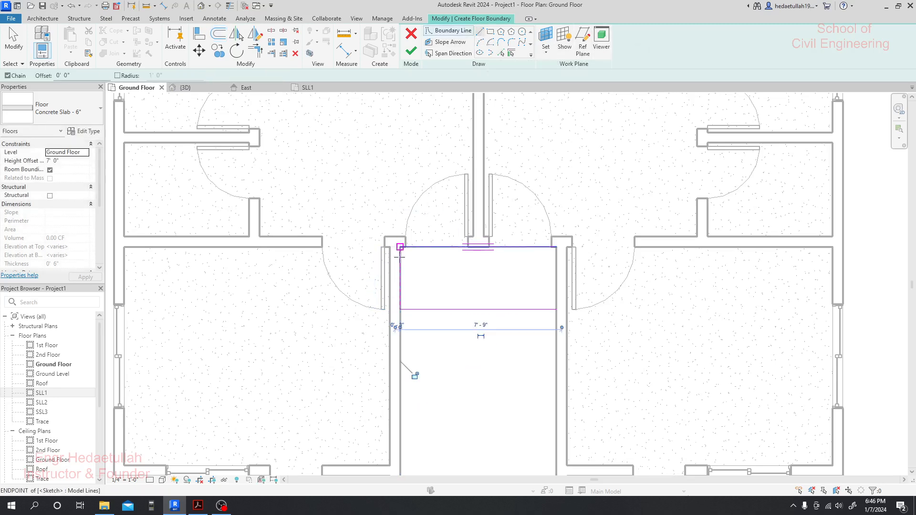
{"action": "left_click", "coordinate": [556, 309]}
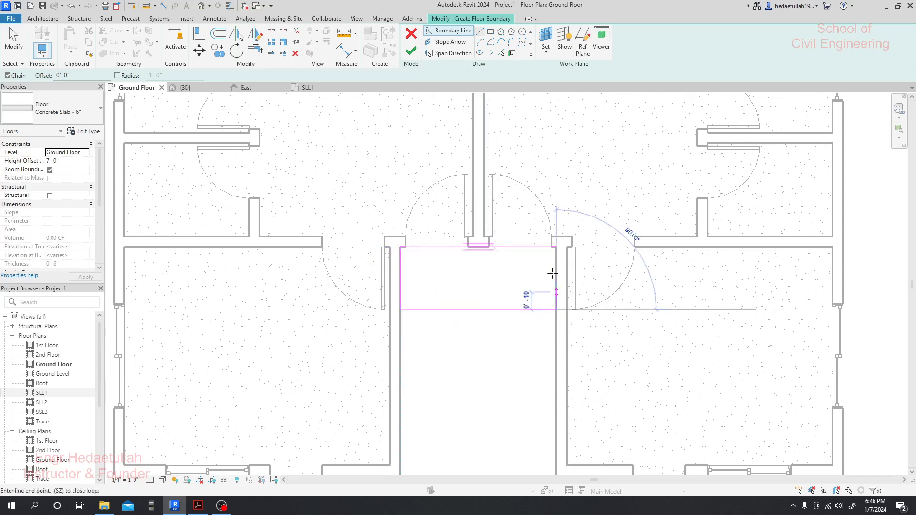
{"action": "left_click", "coordinate": [554, 247]}
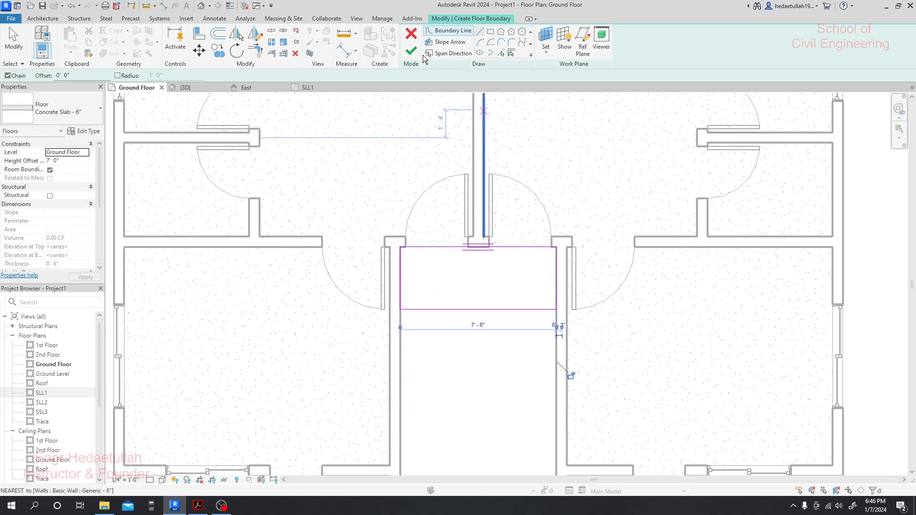
{"action": "left_click", "coordinate": [411, 51]}
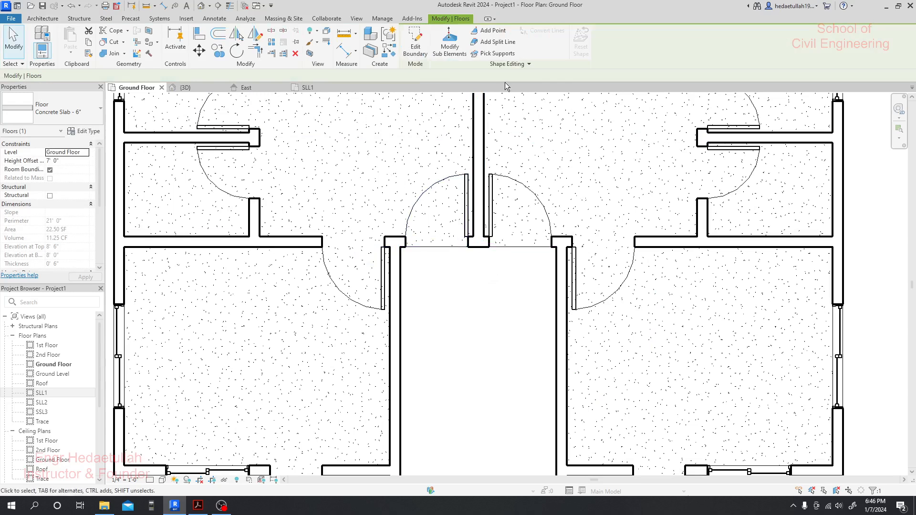
- In the 3D view, set the new landing slab's height offset from the Ground Floor level to 0
{"action": "left_click", "coordinate": [186, 87]}
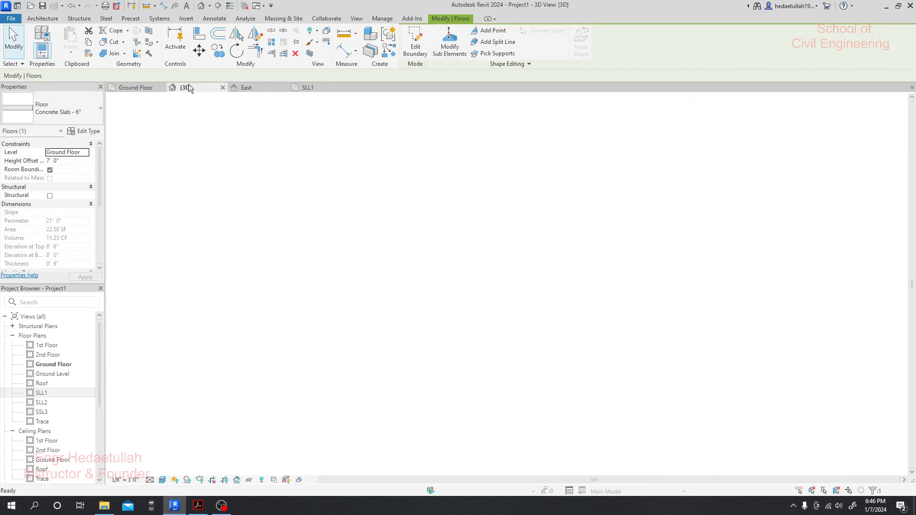
{"action": "scroll", "coordinate": [532, 226], "scroll_direction": "up", "scroll_amount": 5}
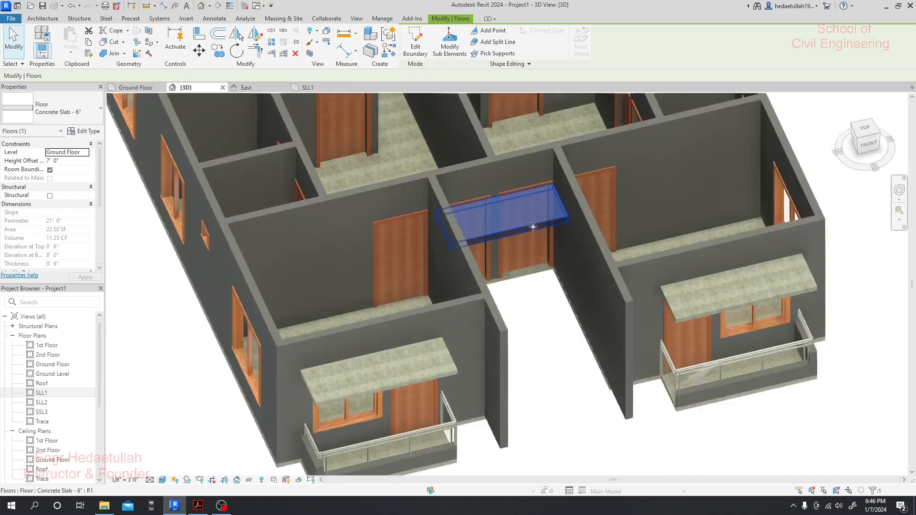
{"action": "scroll", "coordinate": [533, 227], "scroll_direction": "down", "scroll_amount": 7}
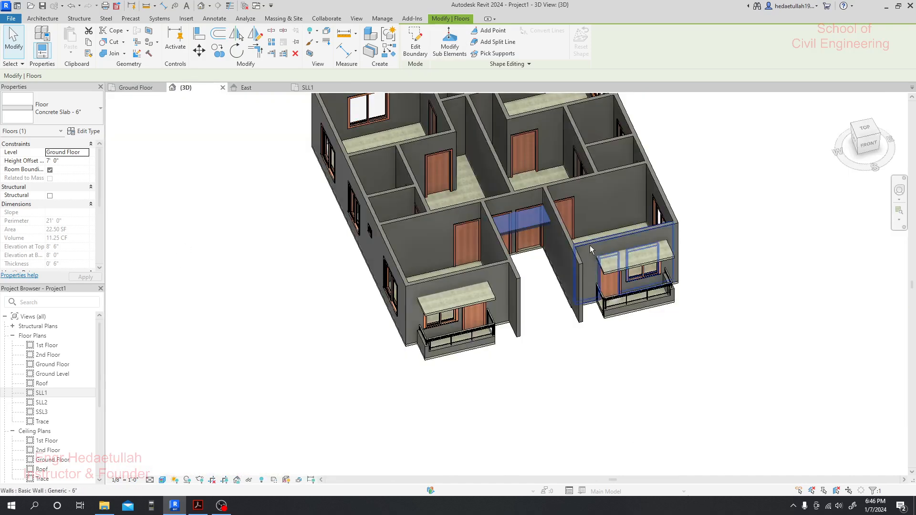
{"action": "key", "text": "Escape"}
{"action": "left_click", "coordinate": [534, 231]}
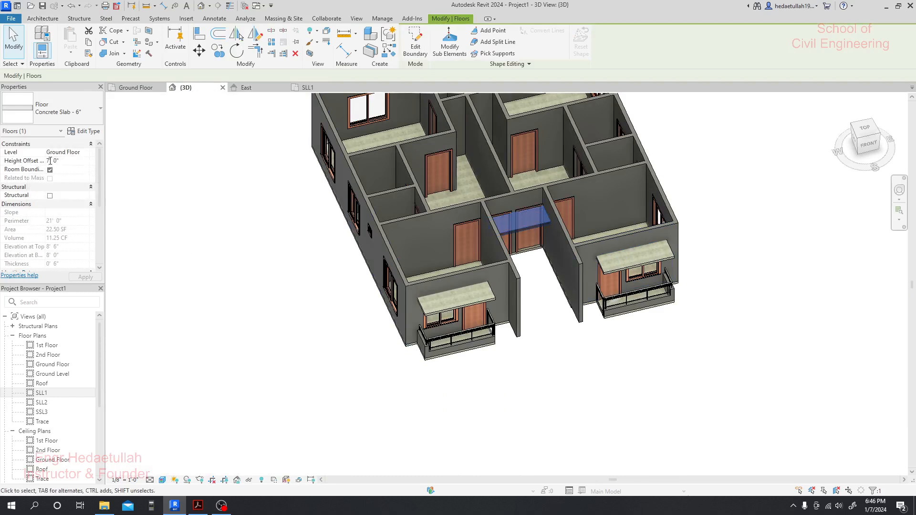
{"action": "type", "text": "0"}
{"action": "left_click", "coordinate": [86, 277]}
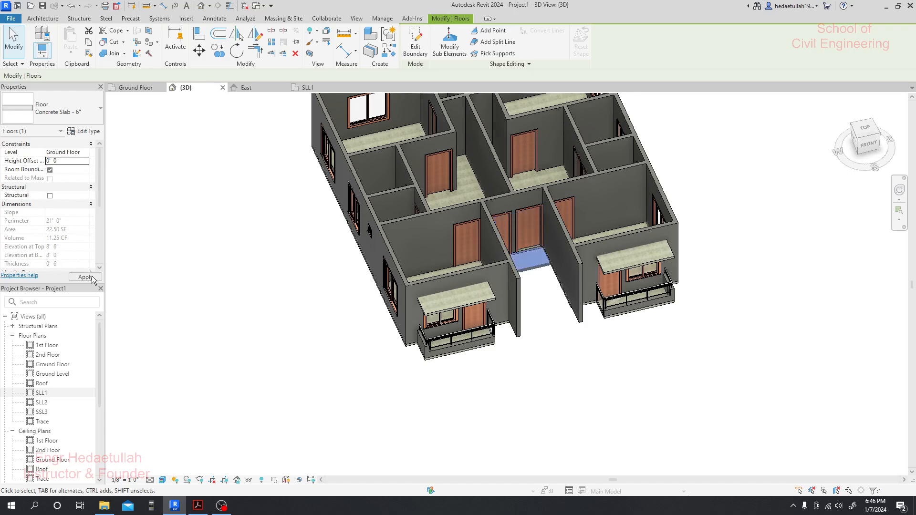
- Examine the landing slab at the entrance doors in the 3D view, checking how it meets the stairwell walls and apartment floors
{"action": "scroll", "coordinate": [550, 283], "scroll_direction": "up", "scroll_amount": 2}
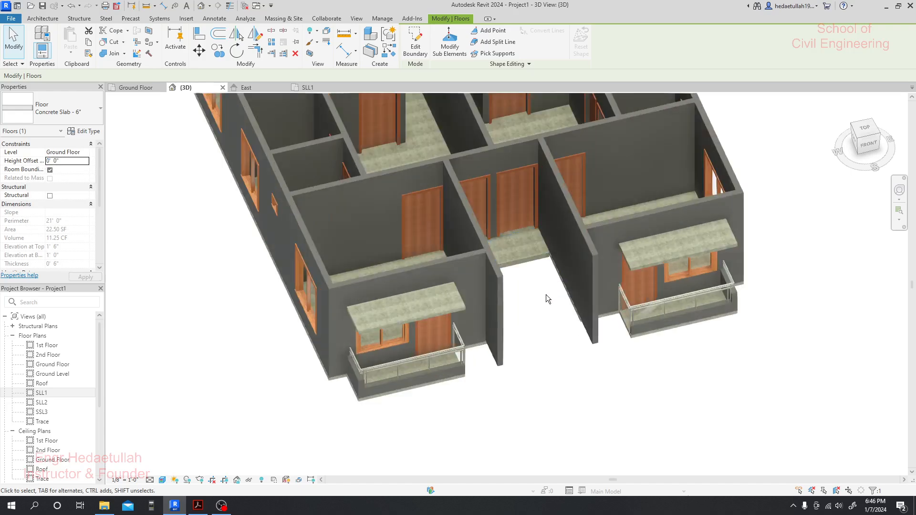
{"action": "left_click", "coordinate": [546, 293]}
{"action": "scroll", "coordinate": [545, 294], "scroll_direction": "up", "scroll_amount": 6}
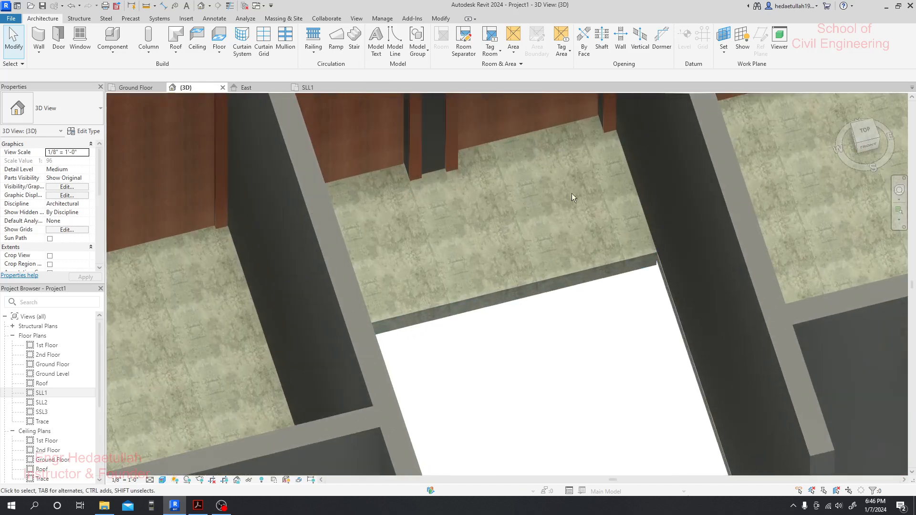
{"action": "middle_click_drag", "start_coordinate": [583, 328], "coordinate": [620, 337], "text": "shift"}
{"action": "scroll", "coordinate": [617, 329], "scroll_direction": "down", "scroll_amount": 5}
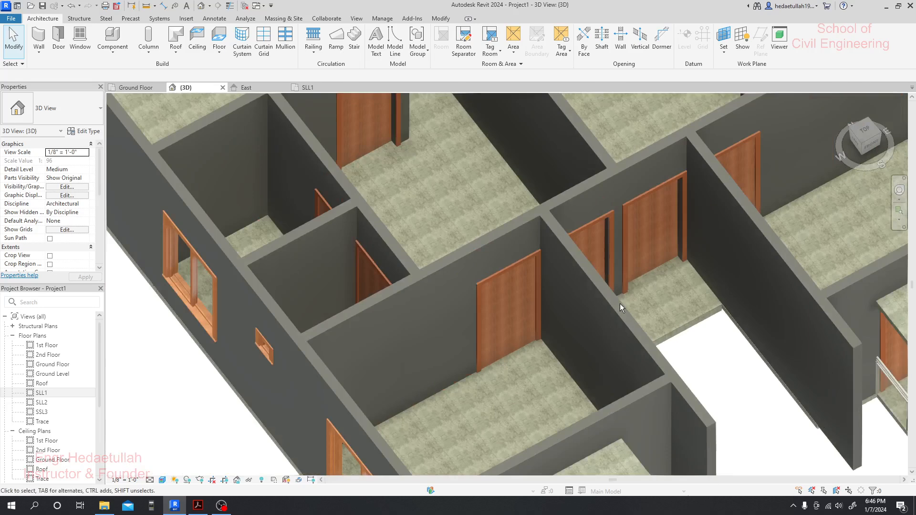
{"action": "scroll", "coordinate": [620, 303], "scroll_direction": "down", "scroll_amount": 2}
{"action": "middle_click_drag", "start_coordinate": [710, 359], "coordinate": [615, 311], "text": "shift"}
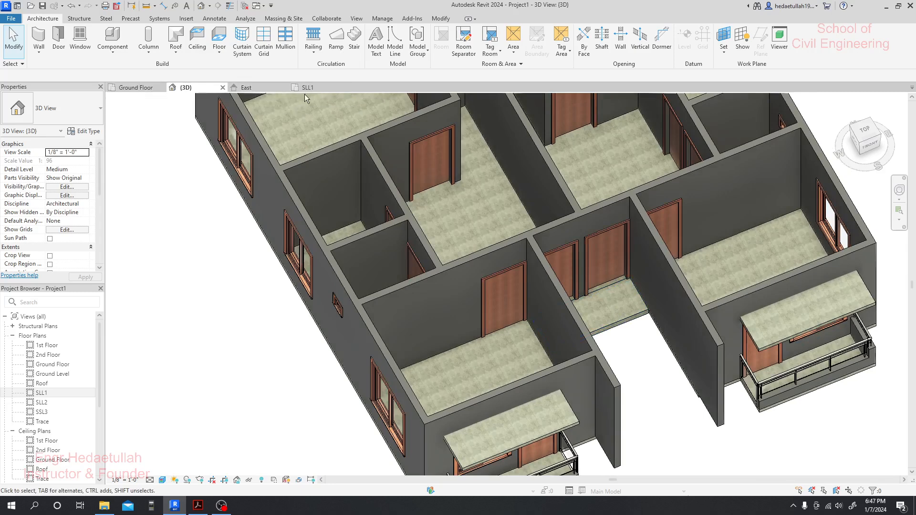
- Open the Ground Floor plan view at the stairwell
{"action": "left_click", "coordinate": [136, 88]}
{"action": "scroll", "coordinate": [492, 382], "scroll_direction": "up", "scroll_amount": 2}
{"action": "middle_click_drag", "start_coordinate": [486, 370], "coordinate": [421, 313]}
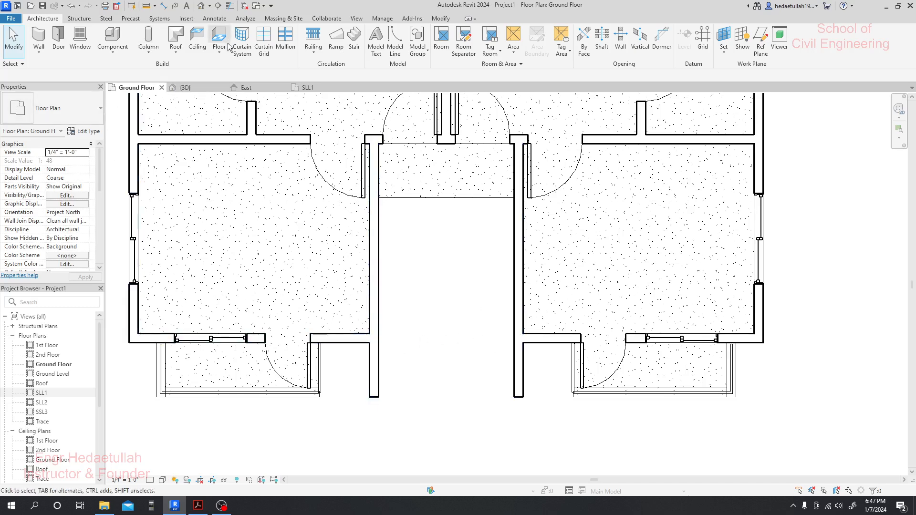
{"action": "left_click", "coordinate": [219, 56]}
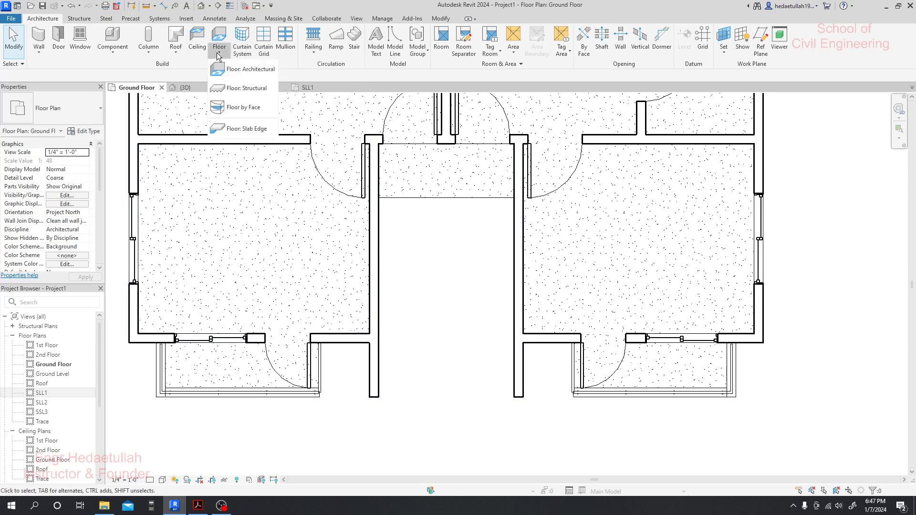
{"action": "left_click", "coordinate": [242, 72]}
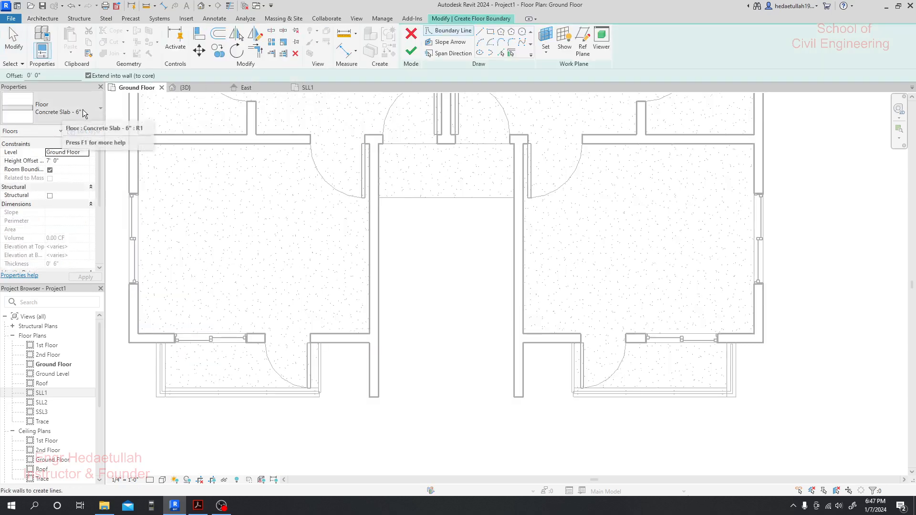
{"action": "left_click", "coordinate": [87, 132]}
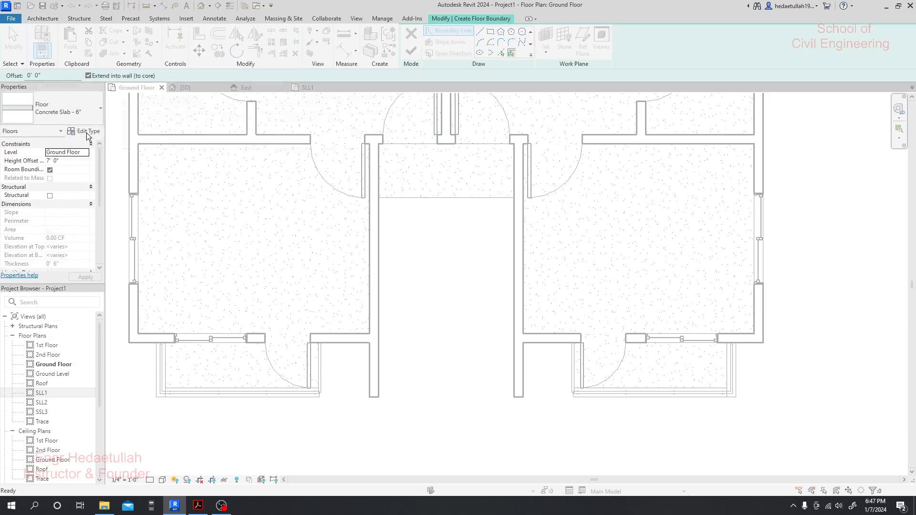
{"action": "left_click", "coordinate": [368, 112]}
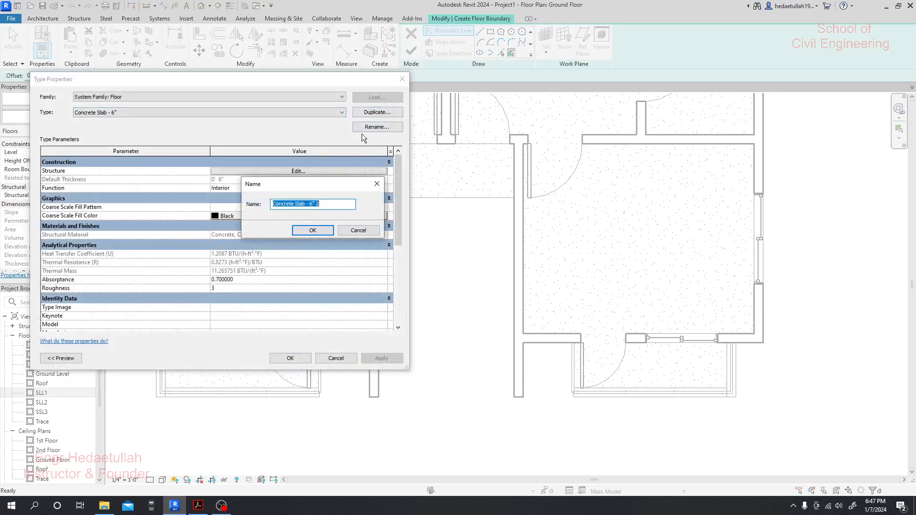
{"action": "left_click", "coordinate": [314, 230]}
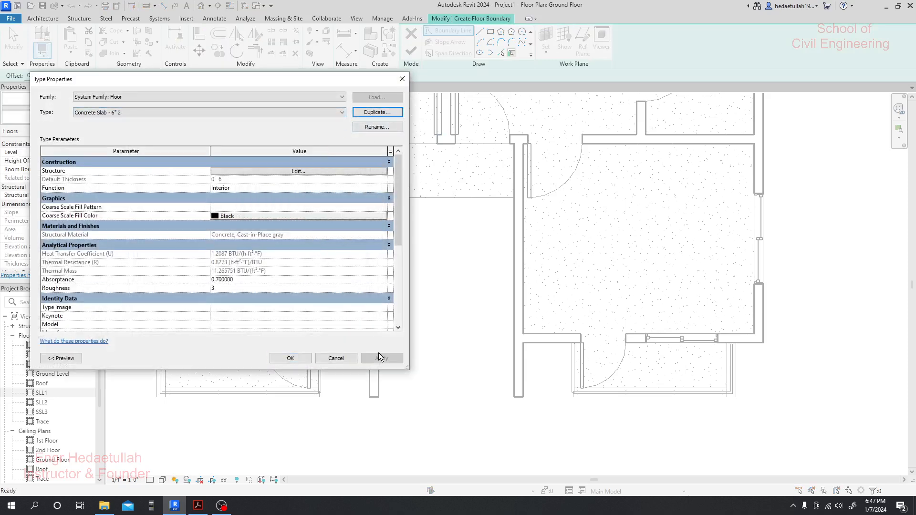
{"action": "left_click", "coordinate": [296, 359]}
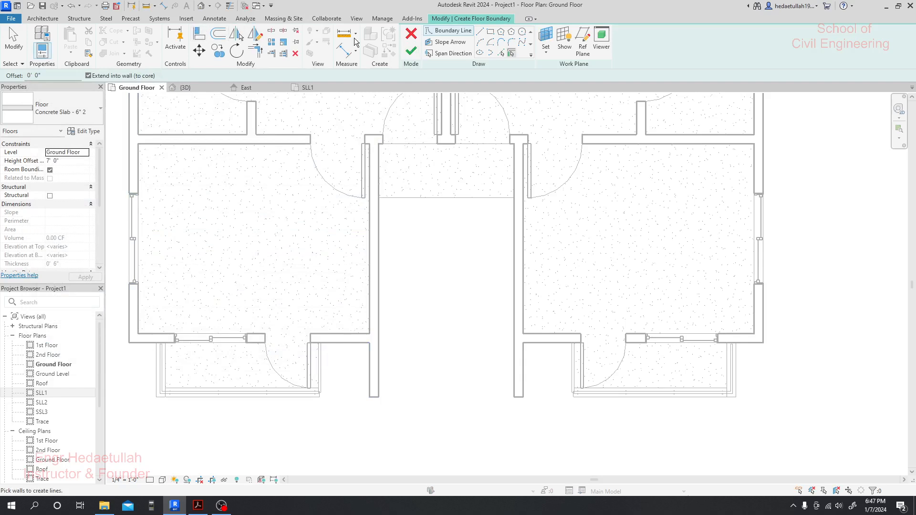
{"action": "left_click", "coordinate": [480, 31]}
{"action": "left_click", "coordinate": [379, 198]}
{"action": "left_click", "coordinate": [514, 197]}
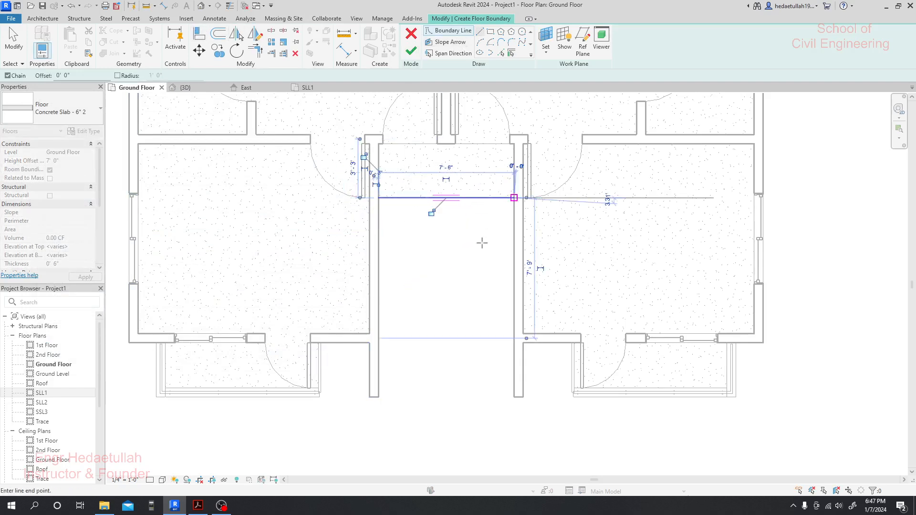
{"action": "key", "text": "Escape"}
{"action": "key", "text": "o"}
{"action": "key", "text": "f"}
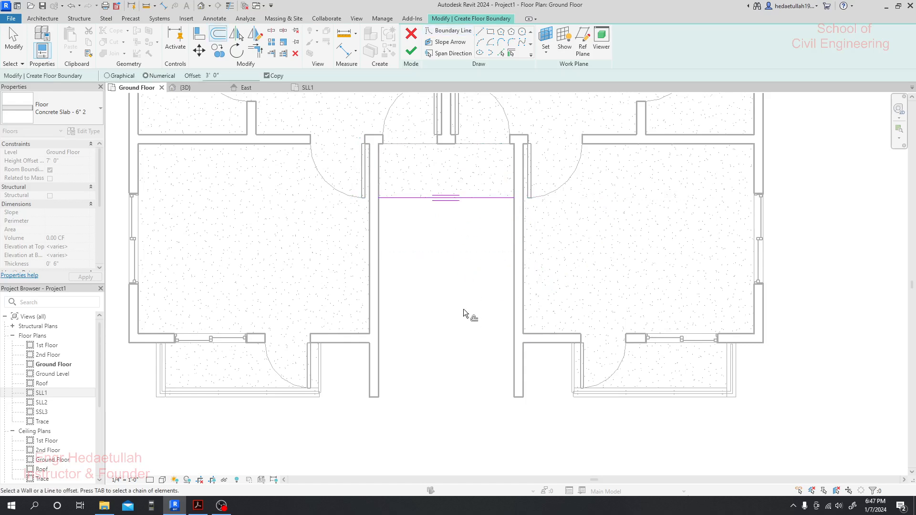
{"action": "key", "text": "Escape"}
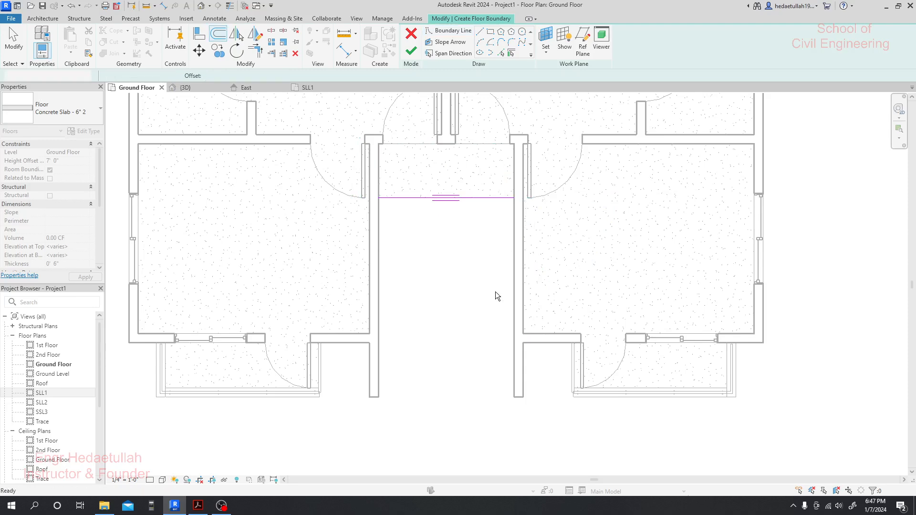
{"action": "key", "text": "Escape"}
{"action": "left_click", "coordinate": [410, 33]}
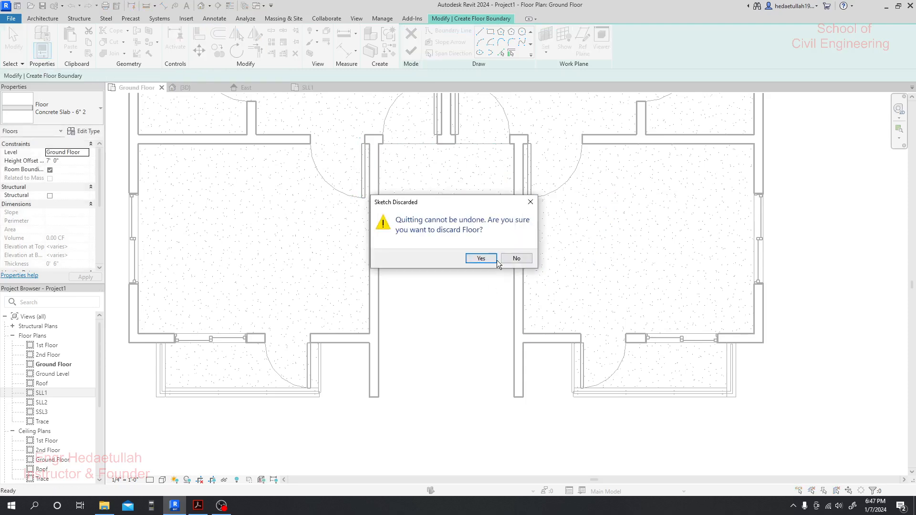
{"action": "left_click", "coordinate": [495, 259]}
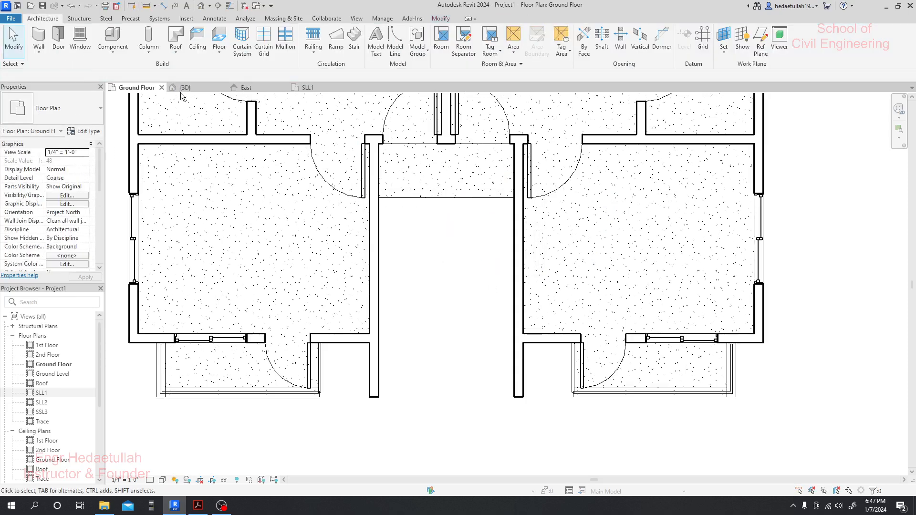
- Start an architectural floor with a duplicate of the Concrete Slab - 6" type, keeping the suggested name, and set its height offset to 5' 6"
{"action": "left_click", "coordinate": [220, 51]}
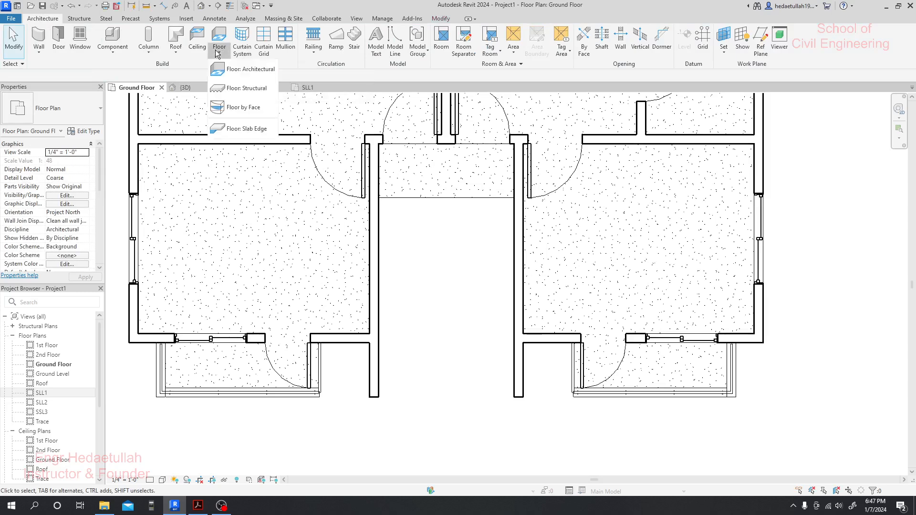
{"action": "left_click", "coordinate": [242, 70]}
{"action": "left_click", "coordinate": [97, 115]}
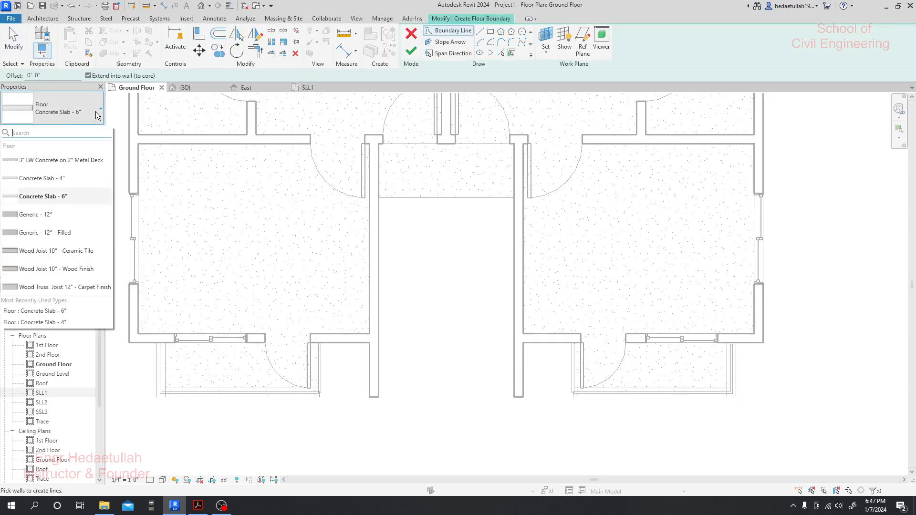
{"action": "left_click", "coordinate": [65, 200]}
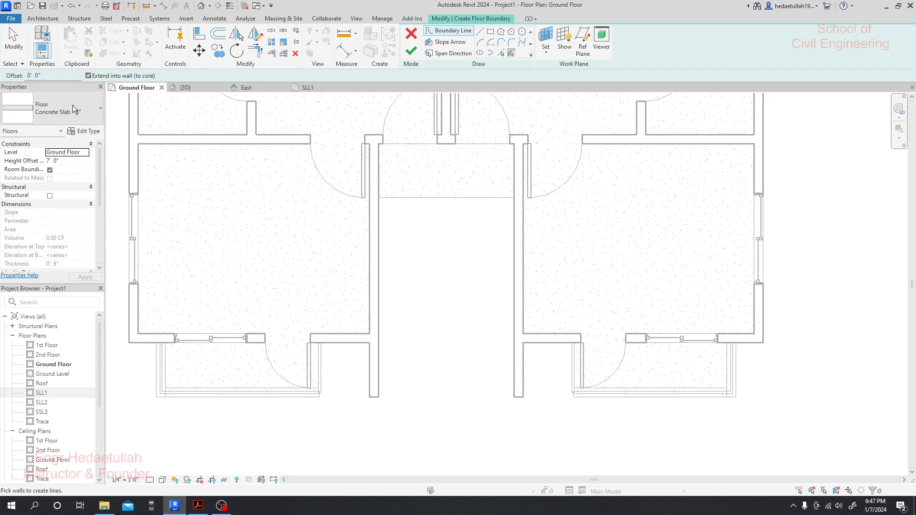
{"action": "left_click", "coordinate": [84, 133]}
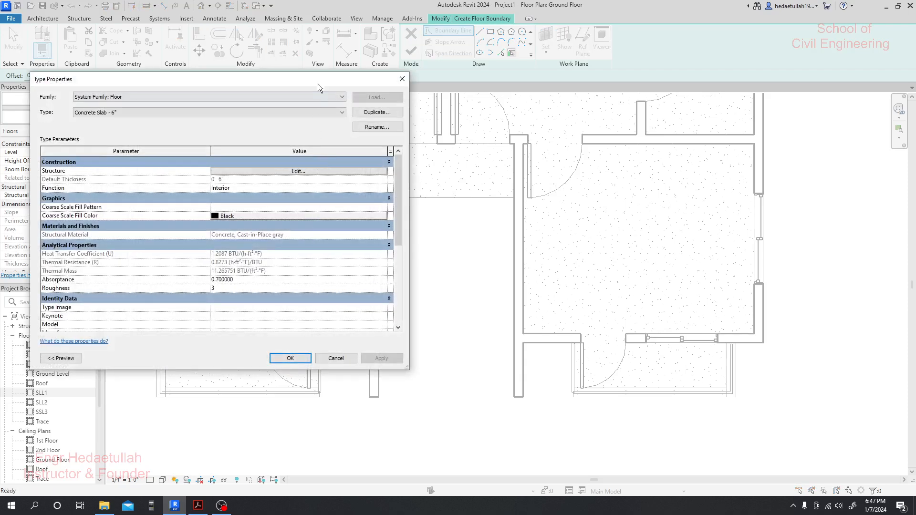
{"action": "left_click_drag", "start_coordinate": [318, 79], "coordinate": [335, 78]}
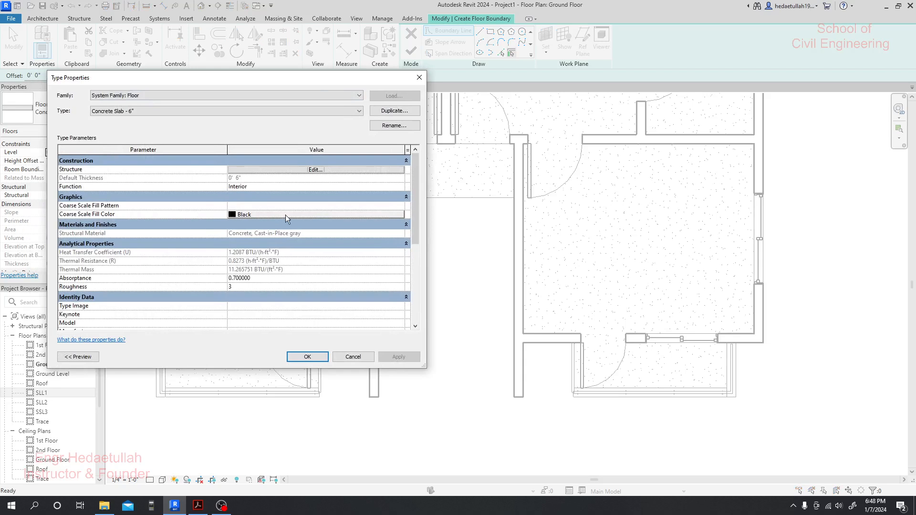
{"action": "left_click", "coordinate": [394, 111]}
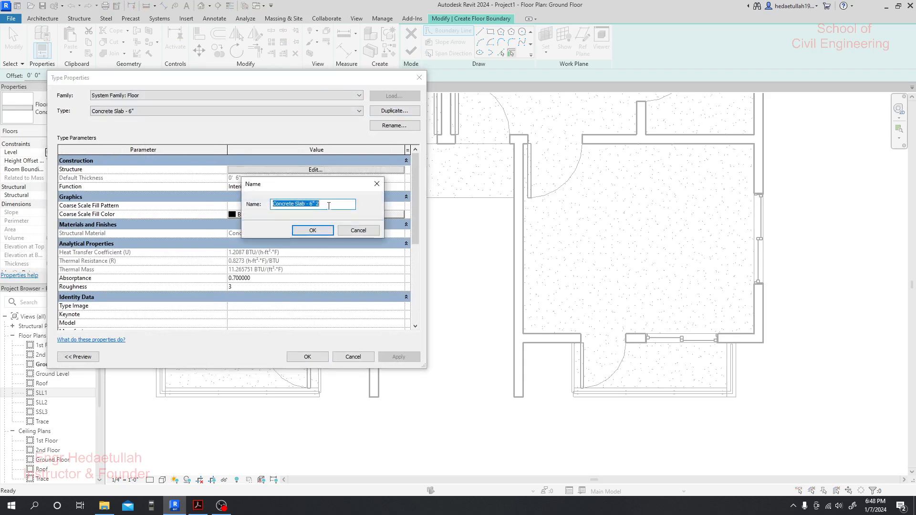
{"action": "left_click", "coordinate": [312, 230]}
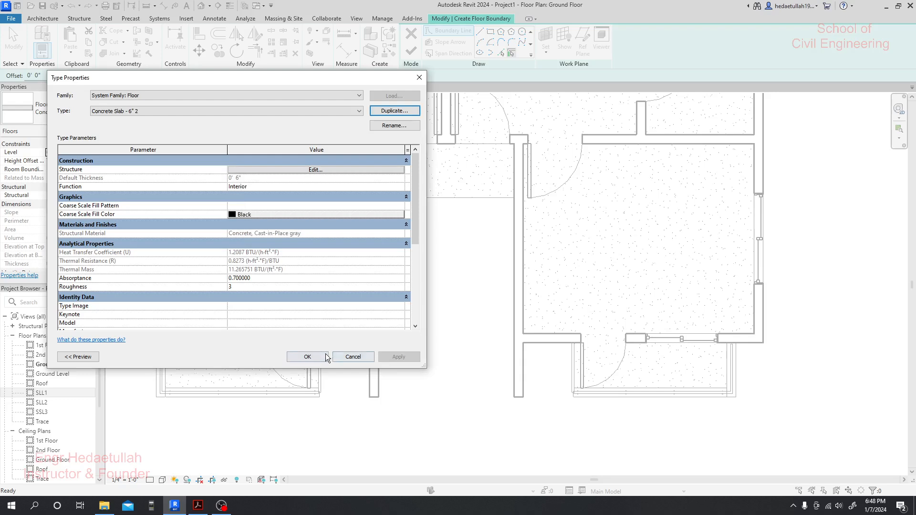
{"action": "left_click", "coordinate": [326, 357]}
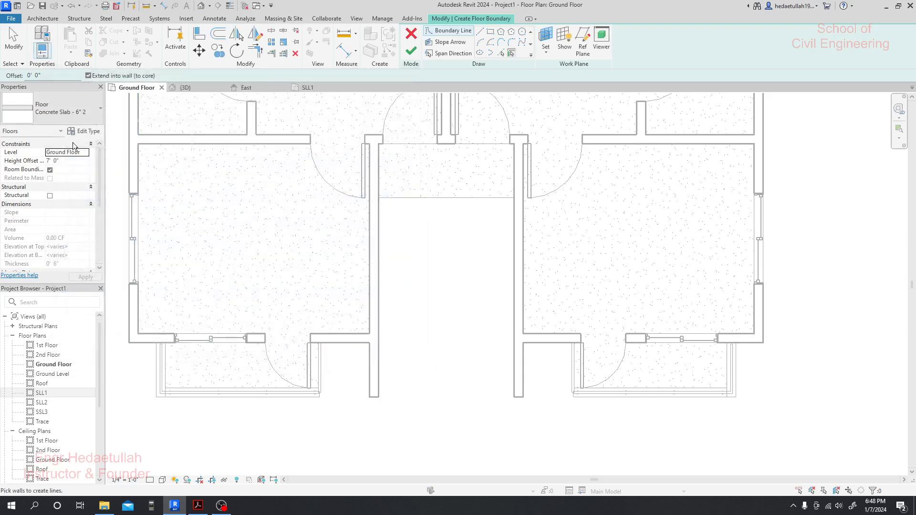
{"action": "left_click", "coordinate": [45, 161]}
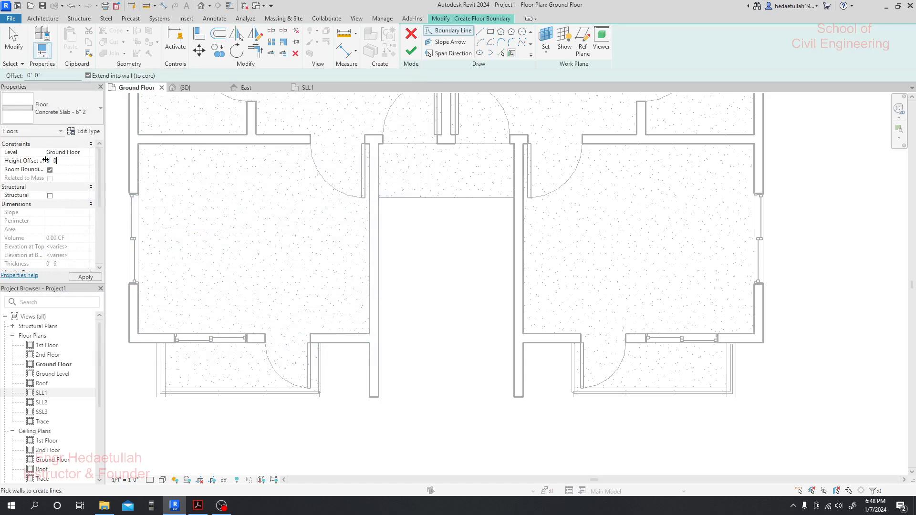
{"action": "key", "text": "Return"}
- Sketch a line along the entrance landing's open edge, offset a copy 7' 6" towards the stairwell's outer end, and delete the original line
{"action": "left_click", "coordinate": [480, 32]}
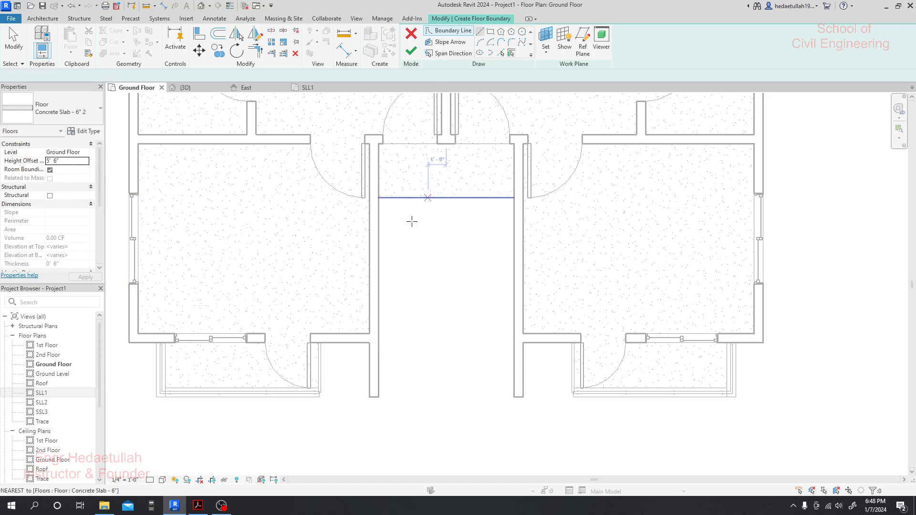
{"action": "left_click", "coordinate": [378, 197]}
{"action": "left_click", "coordinate": [514, 198]}
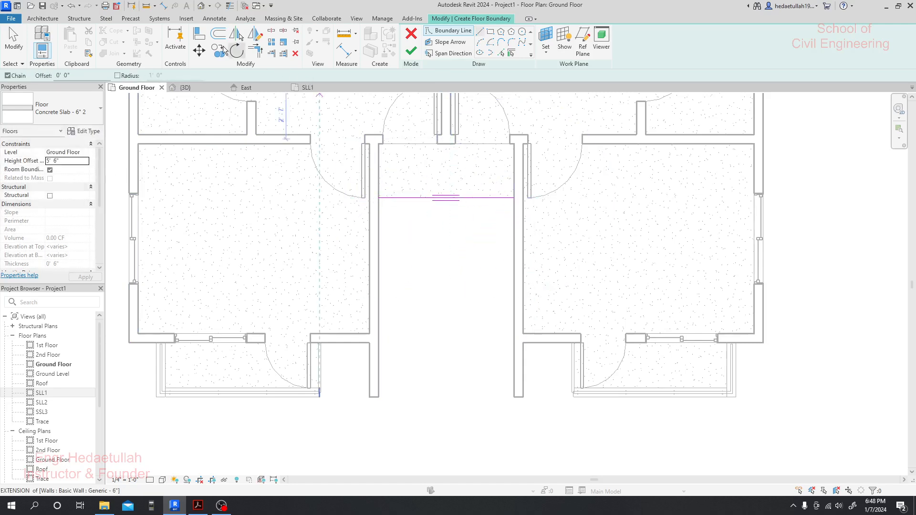
{"action": "left_click", "coordinate": [218, 33]}
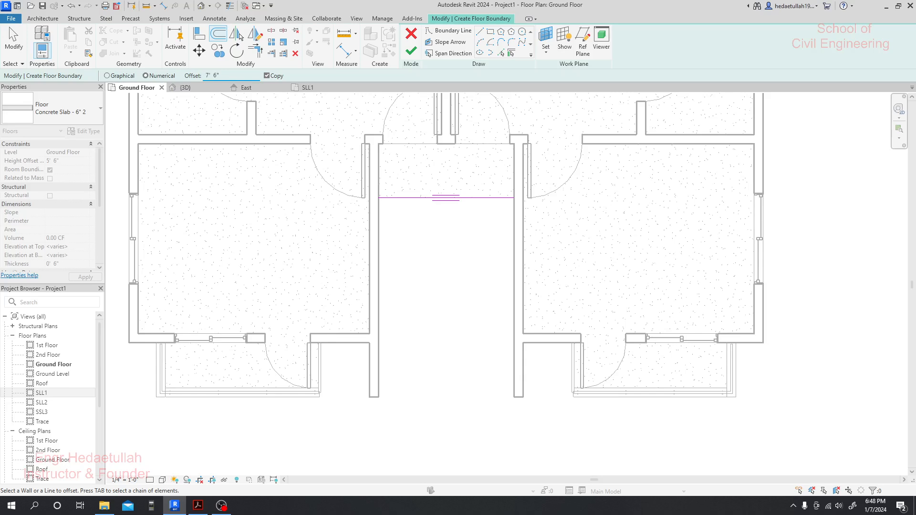
{"action": "left_click", "coordinate": [421, 198]}
{"action": "key", "text": "Escape"}
{"action": "left_click", "coordinate": [422, 198]}
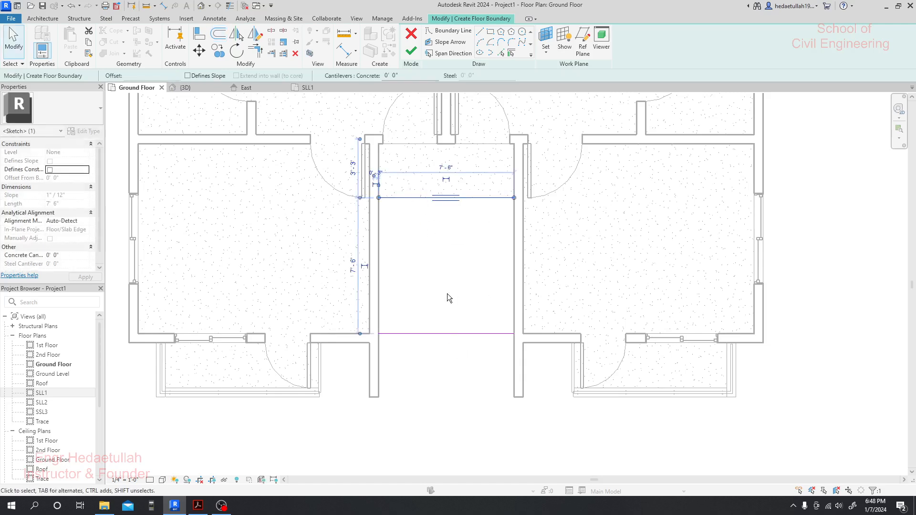
{"action": "key", "text": "Delete"}
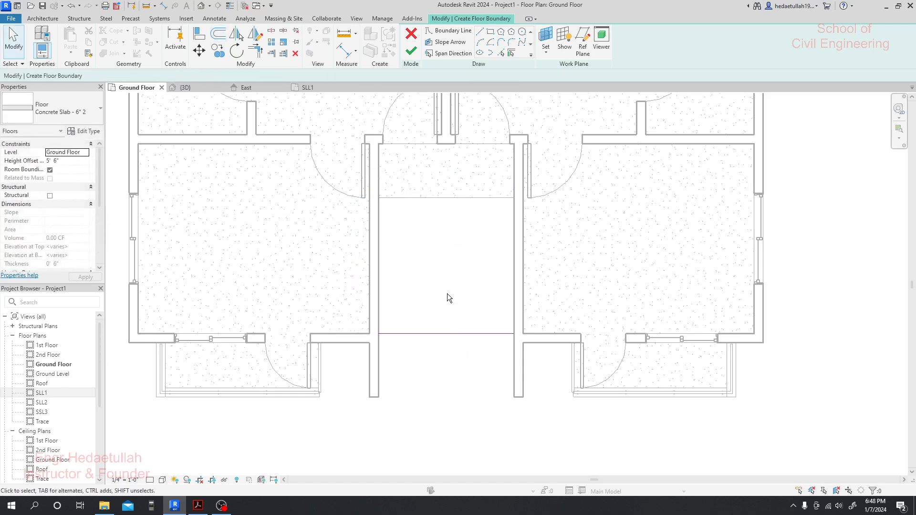
- Close the outer landing outline with boundary lines along both stairwell walls and across their outer ends, and finish the floor sketch
{"action": "left_click", "coordinate": [480, 31]}
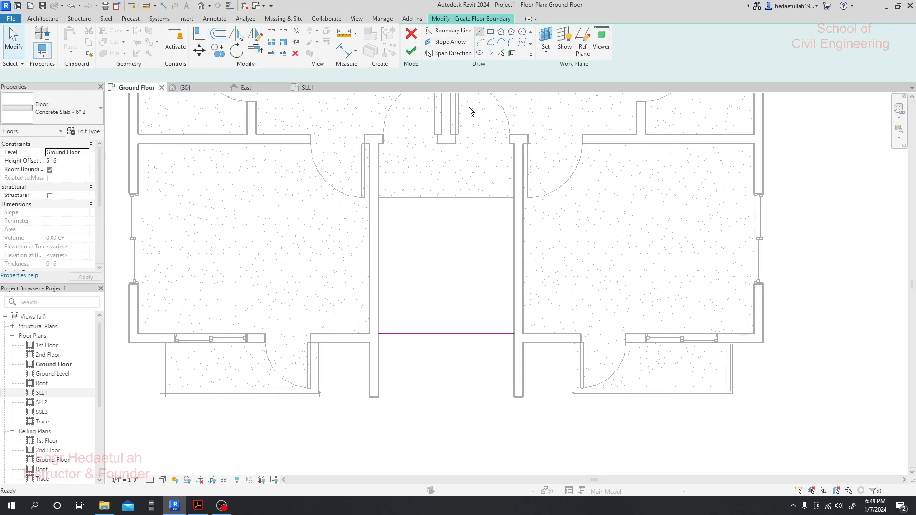
{"action": "left_click", "coordinate": [378, 333]}
{"action": "left_click", "coordinate": [378, 397]}
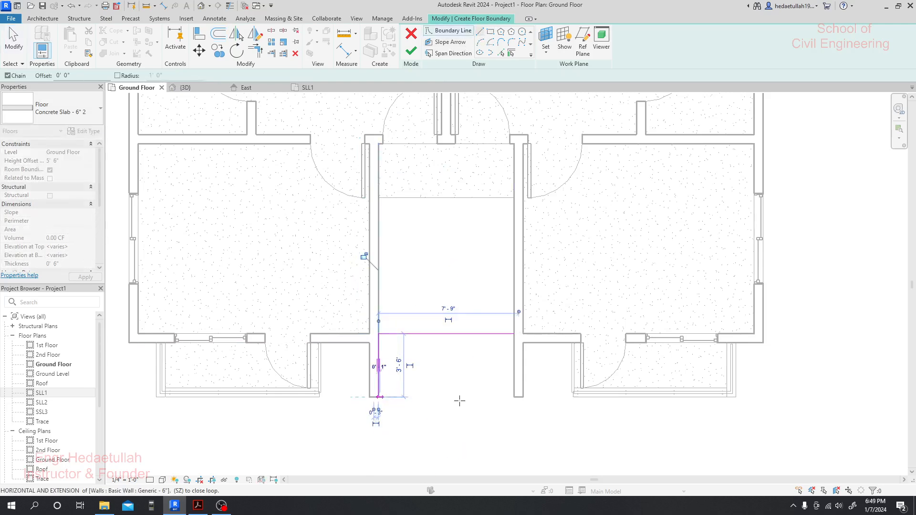
{"action": "left_click", "coordinate": [514, 397]}
{"action": "left_click", "coordinate": [514, 334]}
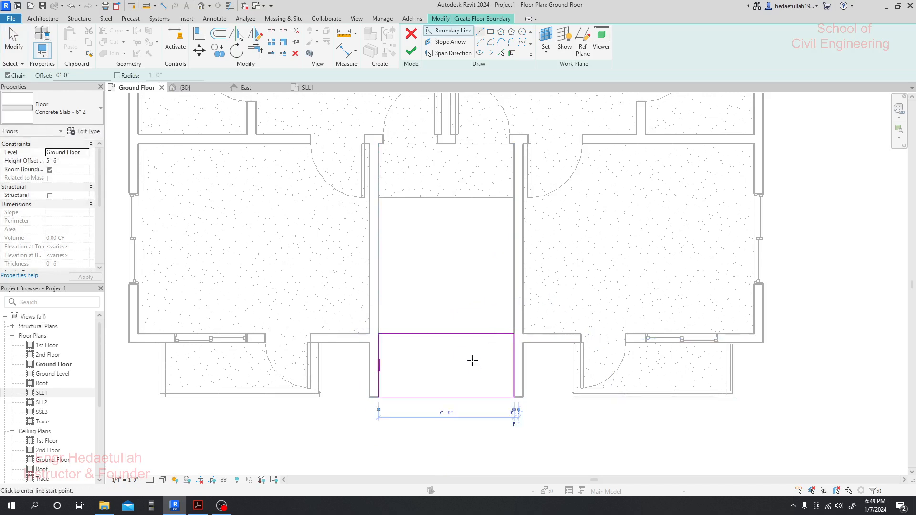
{"action": "key", "text": "Escape"}
{"action": "key", "text": "Escape"}
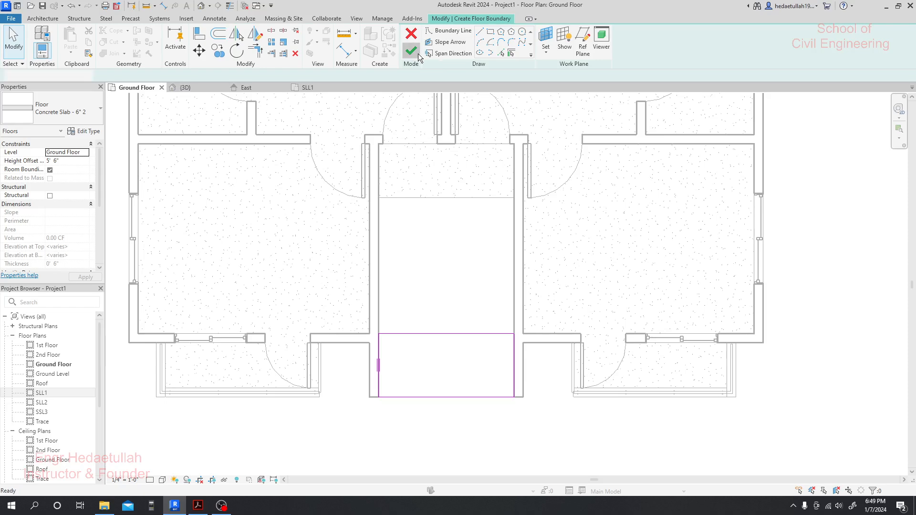
{"action": "left_click", "coordinate": [410, 50]}
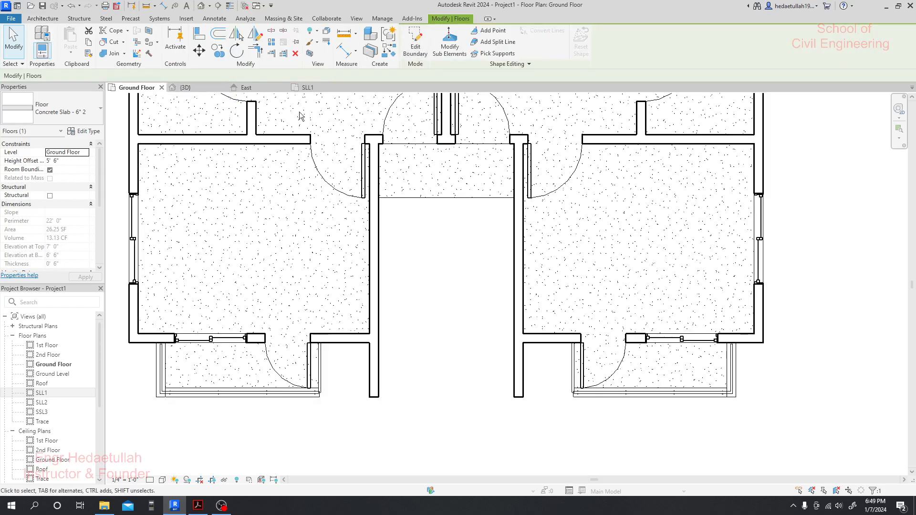
- Examine the new outer landing slab in the SLL1 plan and from the front in the 3D view
{"action": "left_click", "coordinate": [307, 88]}
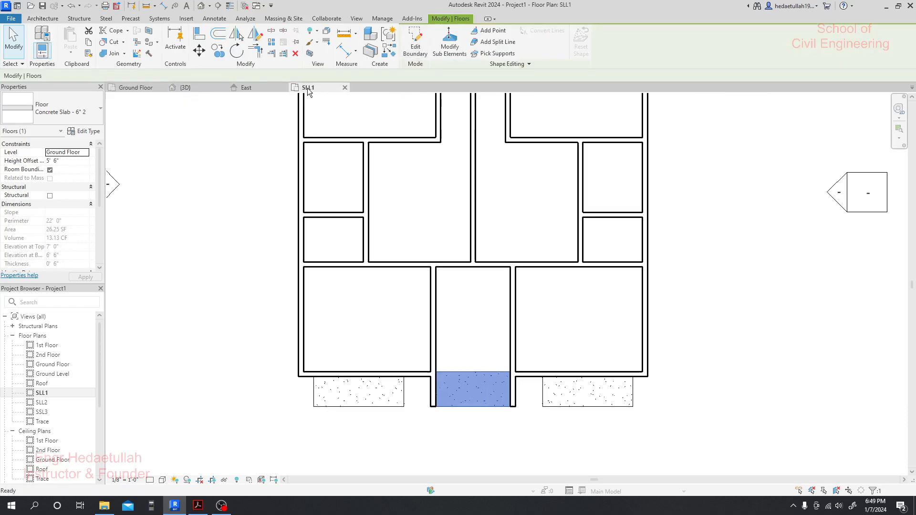
{"action": "left_click", "coordinate": [494, 442]}
{"action": "scroll", "coordinate": [466, 382], "scroll_direction": "up", "scroll_amount": 3}
{"action": "scroll", "coordinate": [479, 362], "scroll_direction": "down", "scroll_amount": 3}
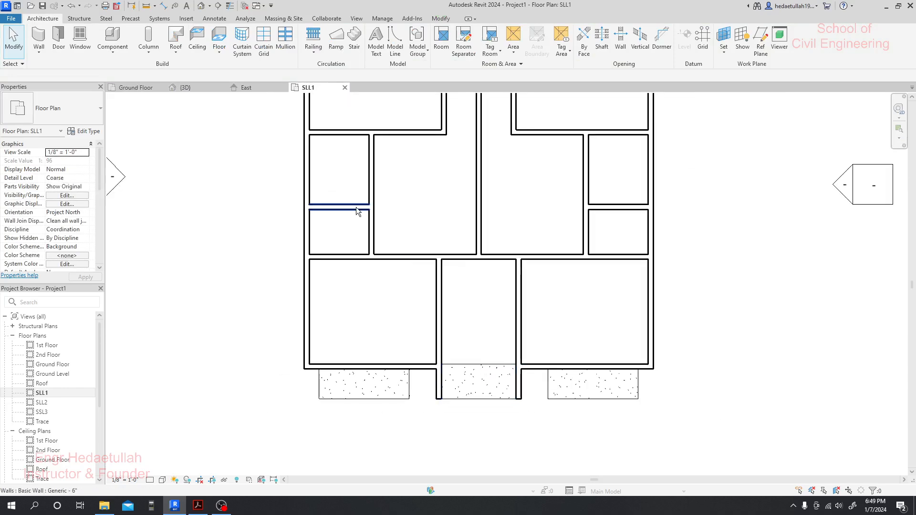
{"action": "left_click", "coordinate": [186, 88]}
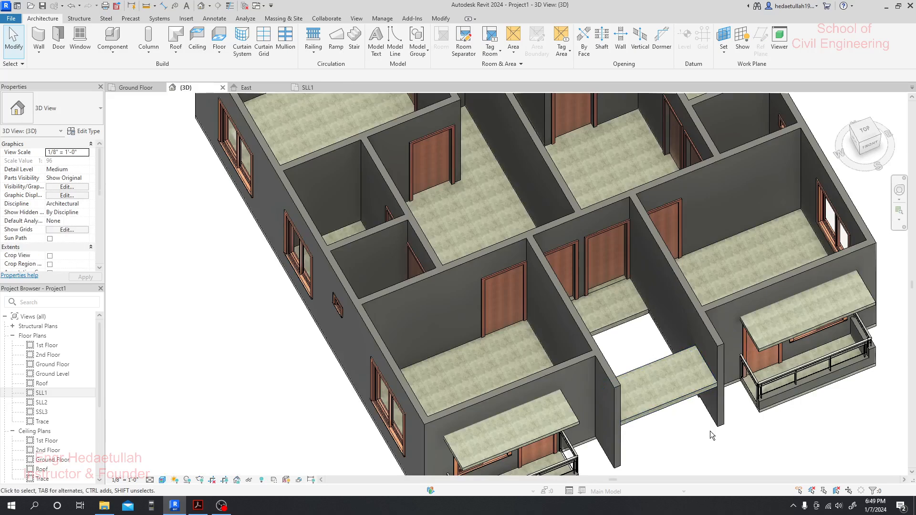
{"action": "mouse_move", "coordinate": [699, 440]}
{"action": "middle_mouse_down", "text": "shift"}
{"action": "mouse_move", "coordinate": [760, 386]}
{"action": "mouse_move", "coordinate": [749, 405]}
{"action": "mouse_move", "coordinate": [644, 425]}
{"action": "mouse_move", "coordinate": [505, 423]}
{"action": "mouse_move", "coordinate": [699, 426]}
{"action": "mouse_move", "coordinate": [565, 359]}
{"action": "middle_mouse_up", "text": "shift"}
{"action": "scroll", "coordinate": [792, 402], "scroll_direction": "up", "scroll_amount": 2}
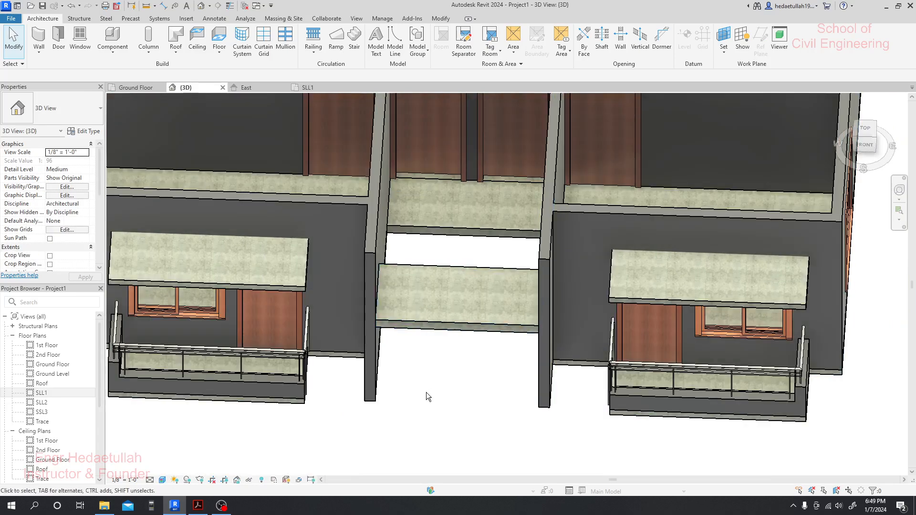
{"action": "middle_click_drag", "start_coordinate": [476, 371], "coordinate": [497, 362], "text": "shift"}
{"action": "scroll", "coordinate": [496, 361], "scroll_direction": "down", "scroll_amount": 5}
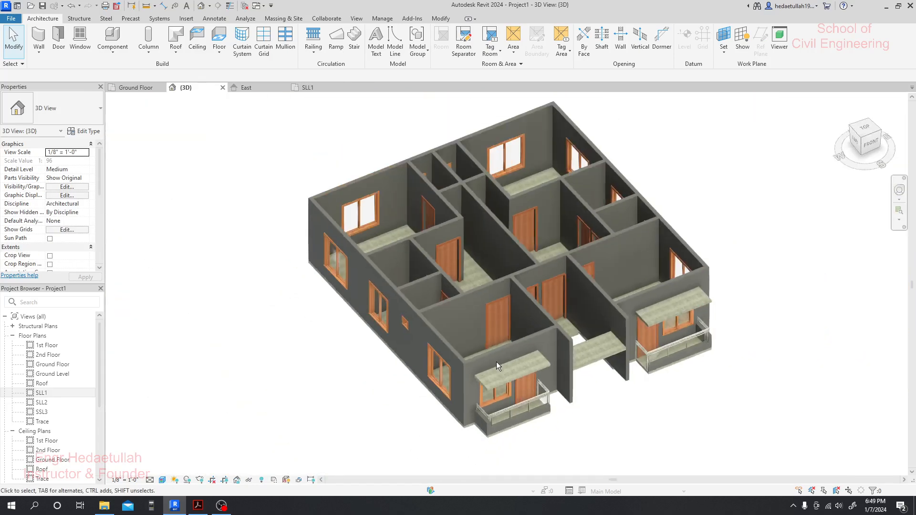
{"action": "middle_click_drag", "start_coordinate": [333, 389], "coordinate": [381, 245], "text": "shift"}
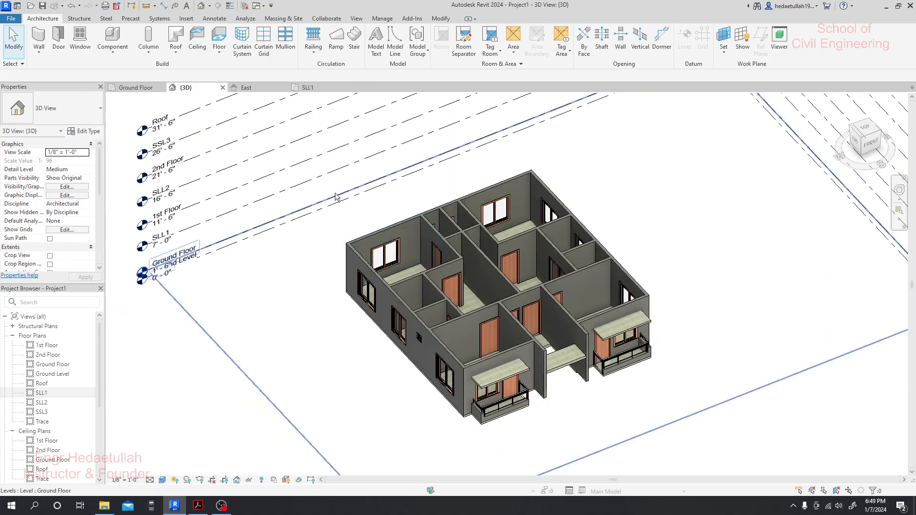
- Draw a building section in the Ground Floor plan lengthwise through the stairwell and house, just beside the central dividing wall
{"action": "left_click", "coordinate": [136, 87]}
{"action": "scroll", "coordinate": [428, 294], "scroll_direction": "down", "scroll_amount": 4}
{"action": "middle_click_drag", "start_coordinate": [391, 357], "coordinate": [250, 288]}
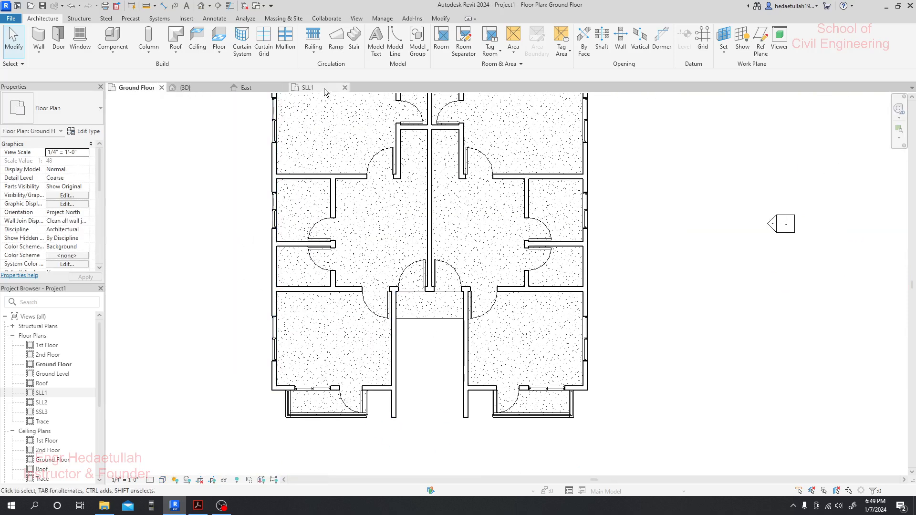
{"action": "left_click", "coordinate": [357, 18]}
{"action": "left_click", "coordinate": [348, 41]}
{"action": "scroll", "coordinate": [415, 206], "scroll_direction": "down", "scroll_amount": 2}
{"action": "left_click", "coordinate": [419, 376]}
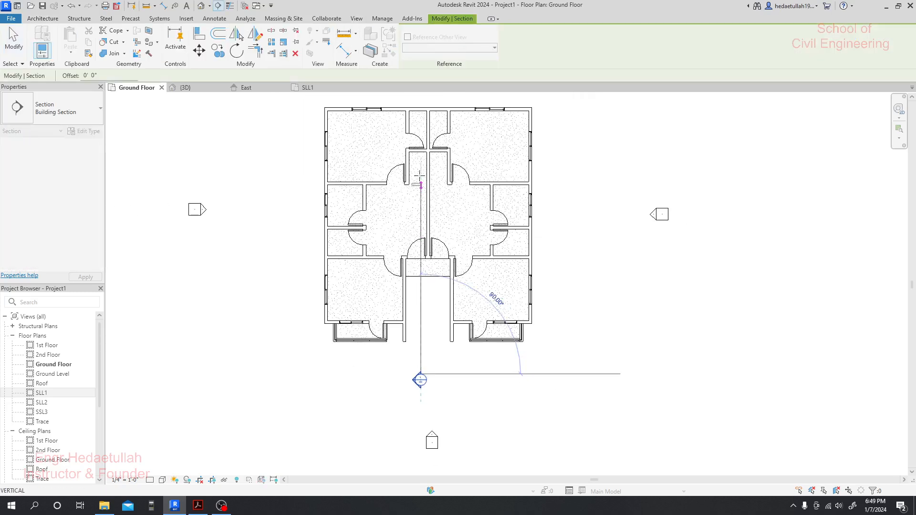
{"action": "left_click", "coordinate": [421, 136]}
{"action": "key", "text": "Escape"}
{"action": "key", "text": "Escape"}
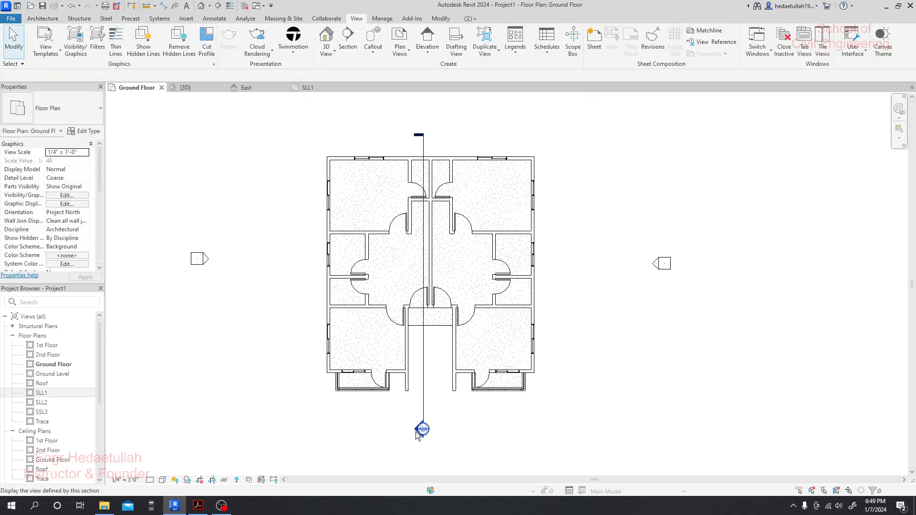
- Open the new section view and examine the heights and positions of the entrance and outer landing slabs
{"action": "double_click", "coordinate": [417, 432]}
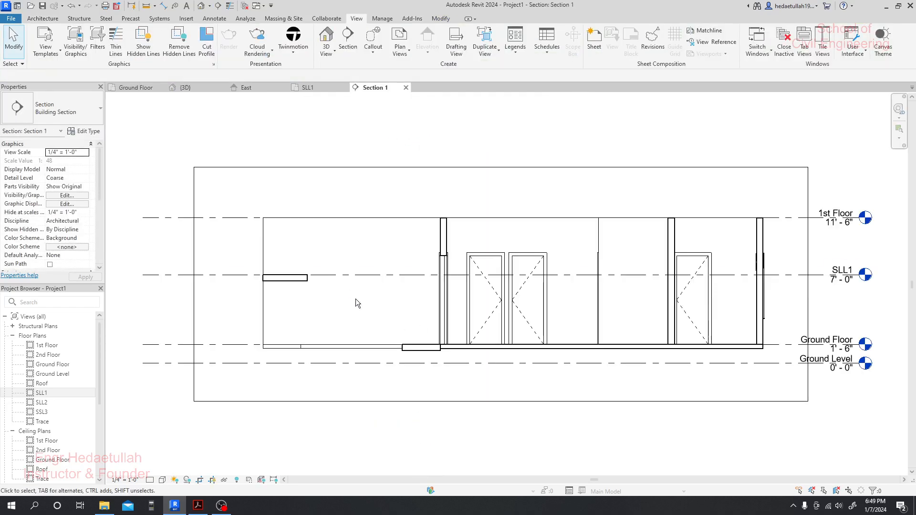
{"action": "scroll", "coordinate": [363, 300], "scroll_direction": "up", "scroll_amount": 2}
{"action": "scroll", "coordinate": [437, 362], "scroll_direction": "up", "scroll_amount": 2}
{"action": "scroll", "coordinate": [436, 363], "scroll_direction": "down", "scroll_amount": 4}
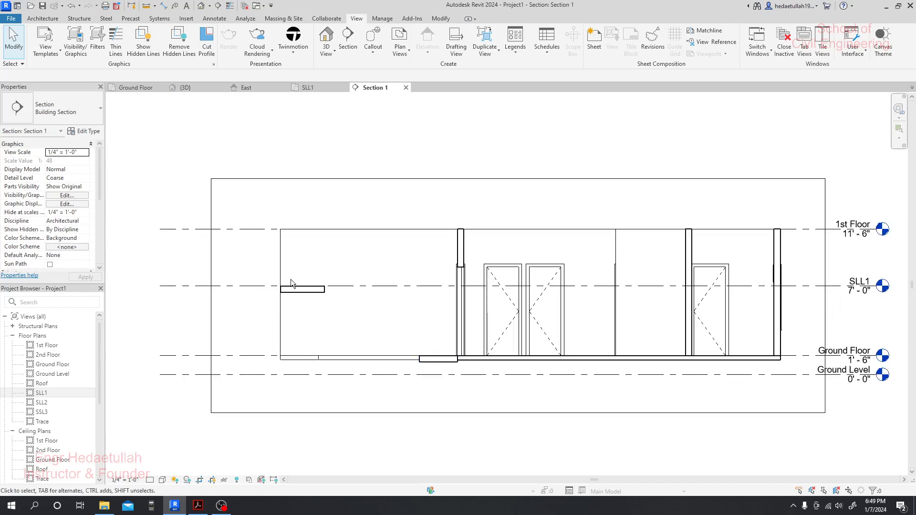
{"action": "scroll", "coordinate": [320, 294], "scroll_direction": "up", "scroll_amount": 2}
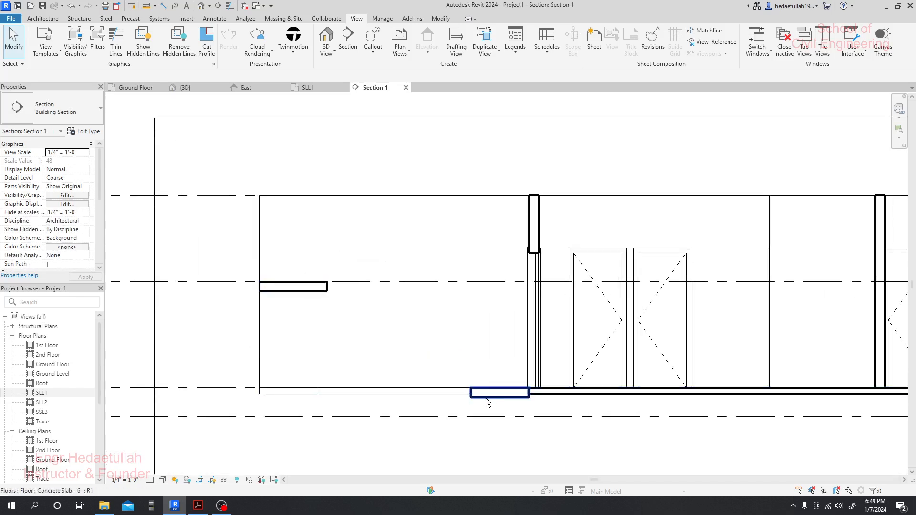
{"action": "scroll", "coordinate": [346, 314], "scroll_direction": "down", "scroll_amount": 3}
{"action": "scroll", "coordinate": [430, 407], "scroll_direction": "down", "scroll_amount": 2}
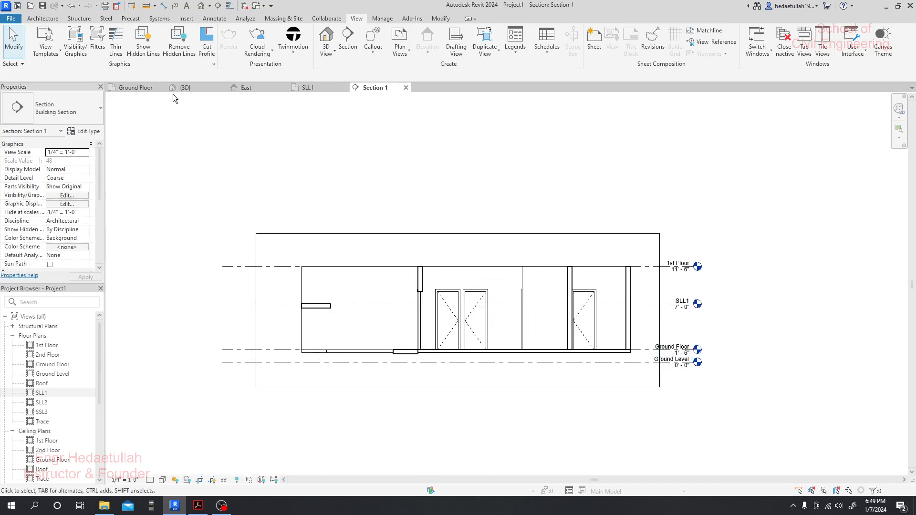
- Delete the section line from the Ground Floor plan together with its section view
{"action": "left_click", "coordinate": [154, 87]}
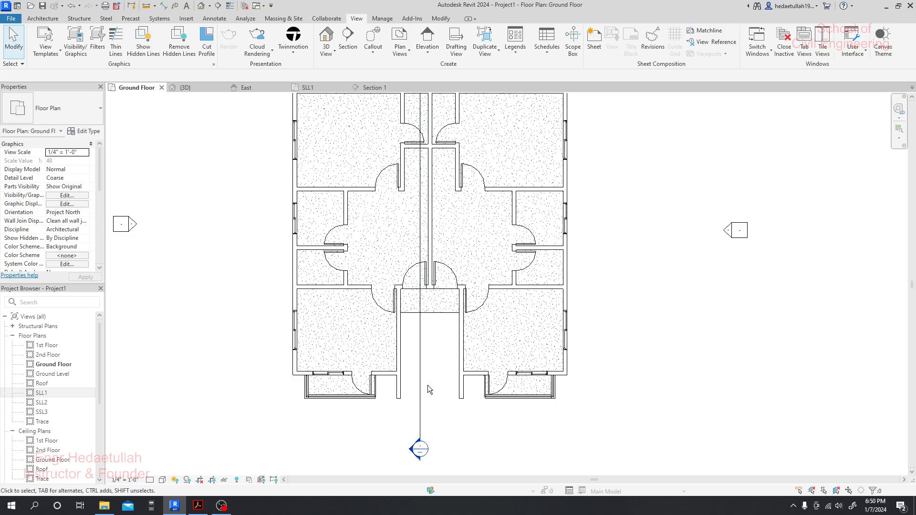
{"action": "left_click", "coordinate": [420, 406]}
{"action": "key", "text": "Delete"}
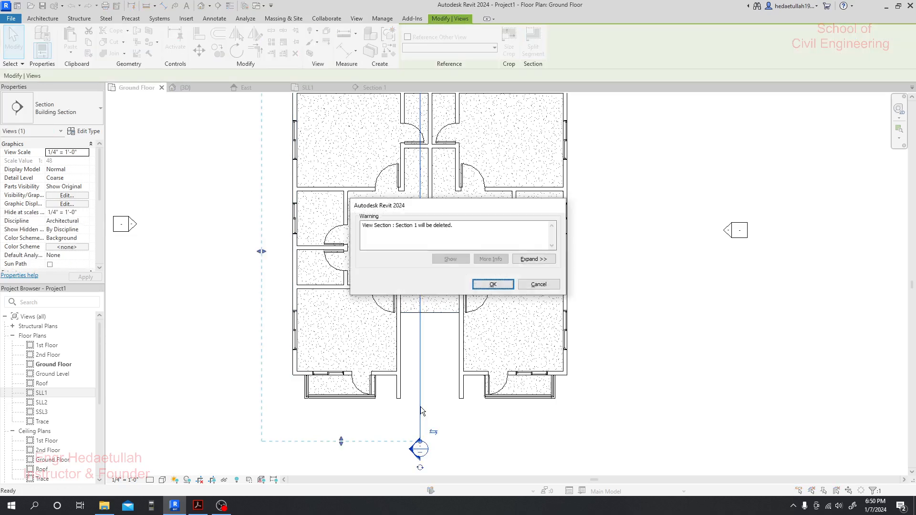
{"action": "left_click", "coordinate": [488, 285]}
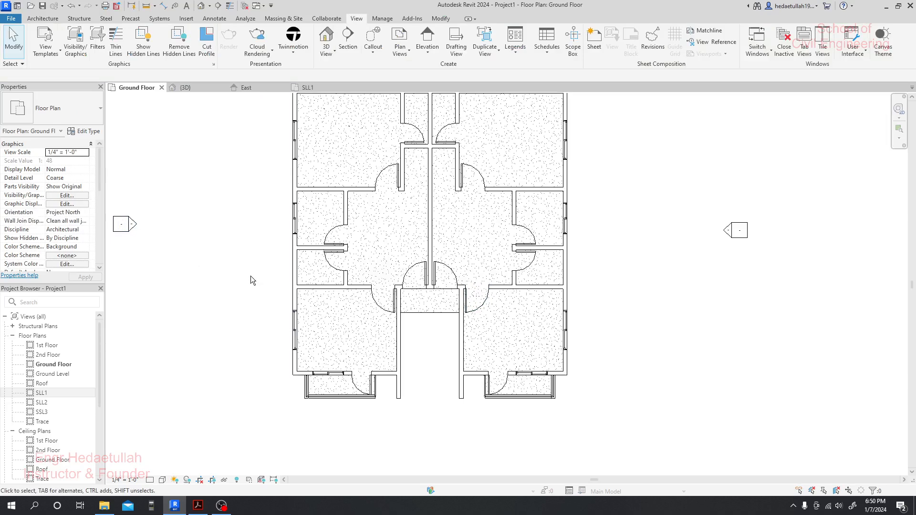
- Set the Ground Floor plan's underlay base level to SLL1 so the outer landing slab shows in the stairwell
{"action": "scroll", "coordinate": [82, 229], "scroll_direction": "down", "scroll_amount": 3}
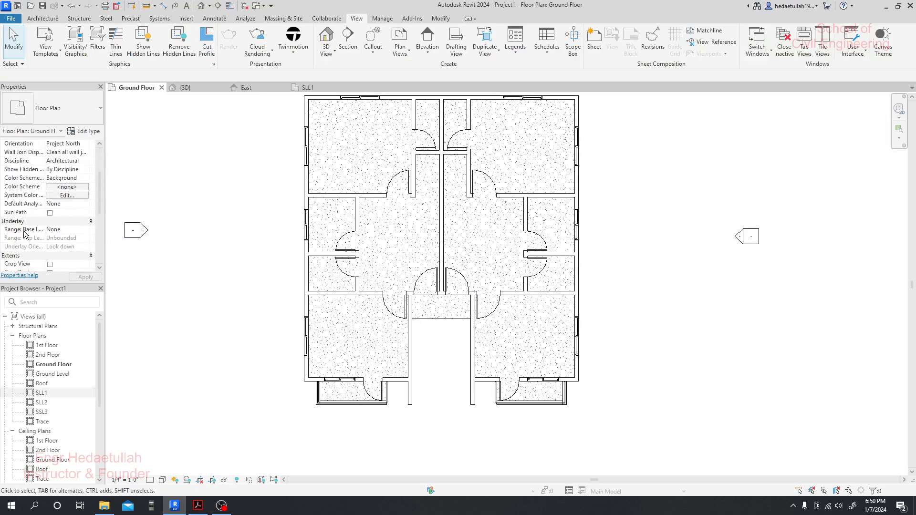
{"action": "left_click", "coordinate": [82, 230]}
{"action": "left_click", "coordinate": [85, 230]}
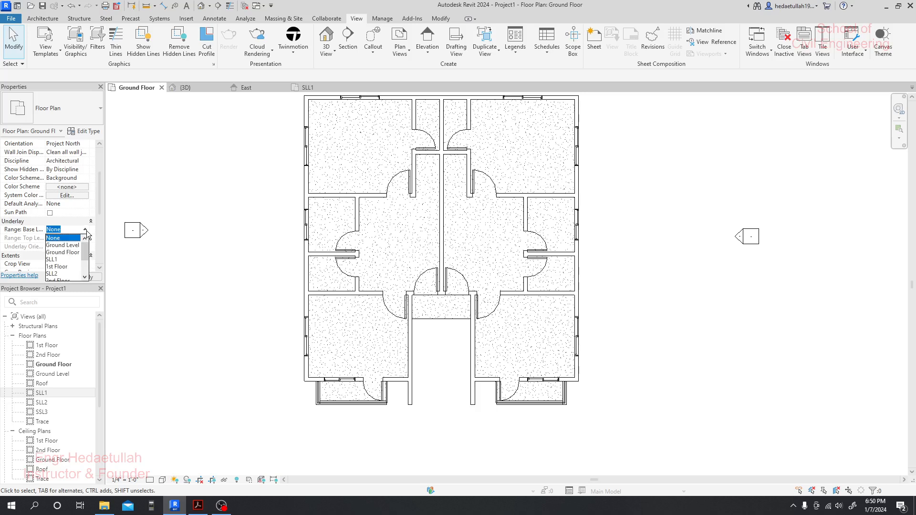
{"action": "scroll", "coordinate": [70, 254], "scroll_direction": "down", "scroll_amount": 1}
{"action": "scroll", "coordinate": [71, 256], "scroll_direction": "up", "scroll_amount": 1}
{"action": "left_click", "coordinate": [59, 259]}
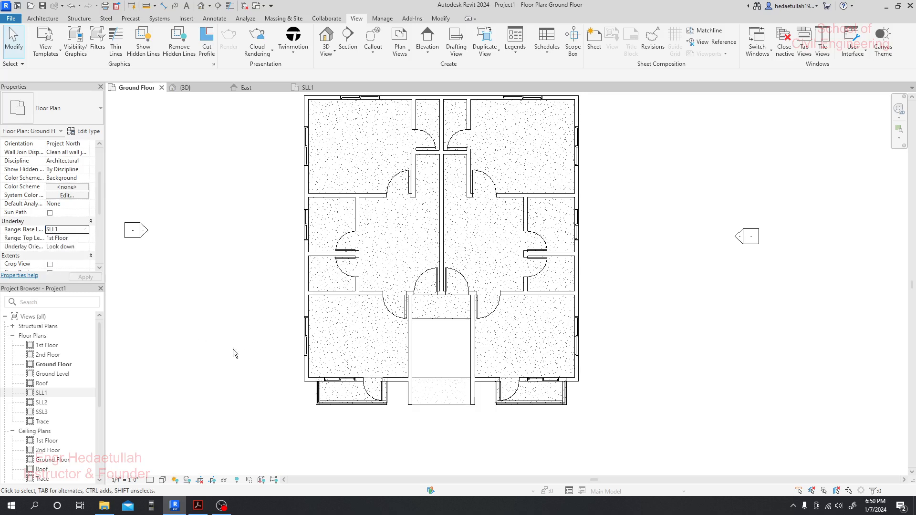
- Start an architectural stair by component with a straight run and choose the Cast-In-Place Monolithic Stair type
{"action": "scroll", "coordinate": [446, 388], "scroll_direction": "up", "scroll_amount": 2}
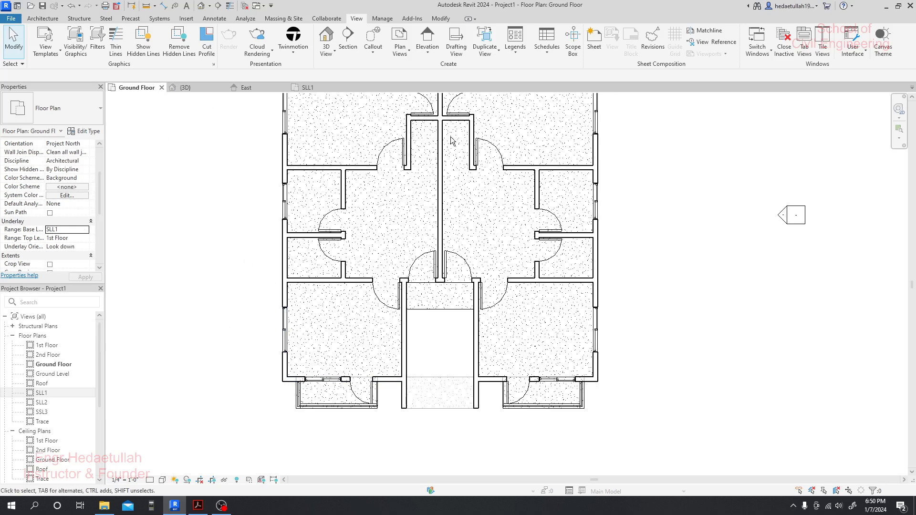
{"action": "left_click", "coordinate": [42, 21]}
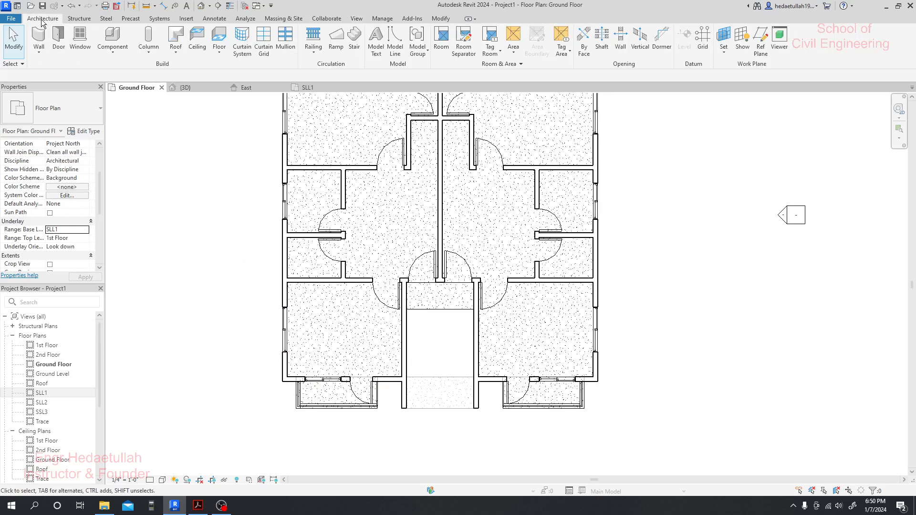
{"action": "left_click", "coordinate": [353, 45]}
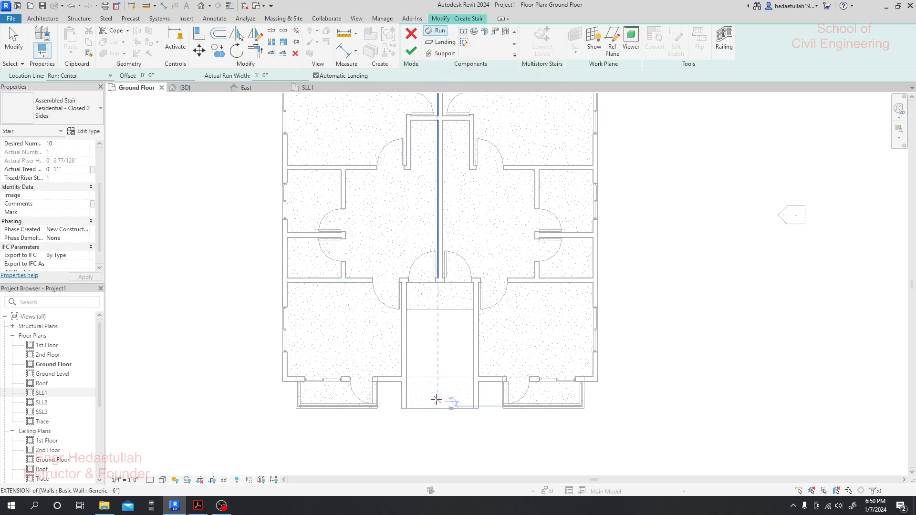
{"action": "left_click", "coordinate": [438, 36]}
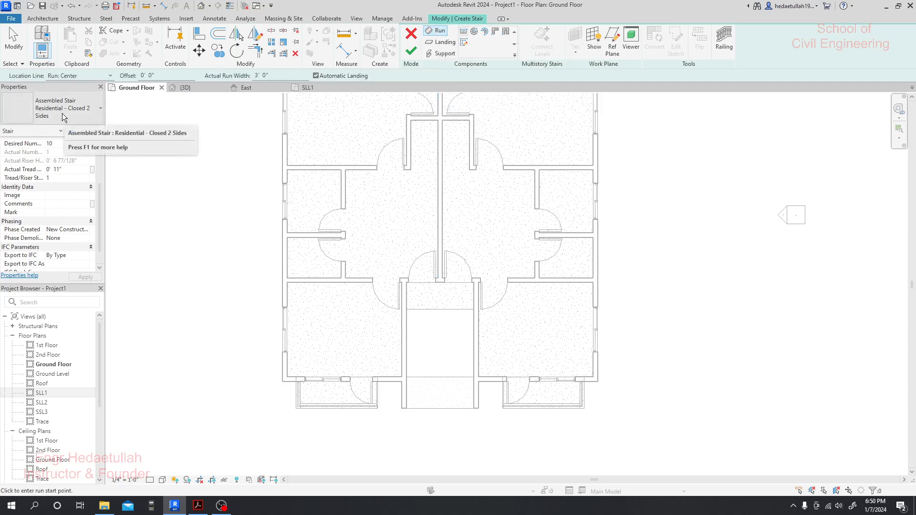
{"action": "left_click", "coordinate": [98, 107]}
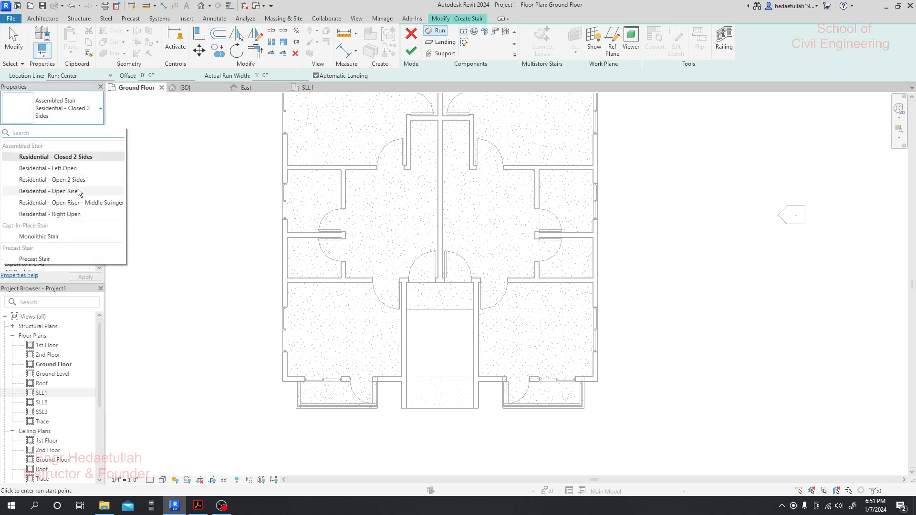
{"action": "left_click", "coordinate": [51, 237]}
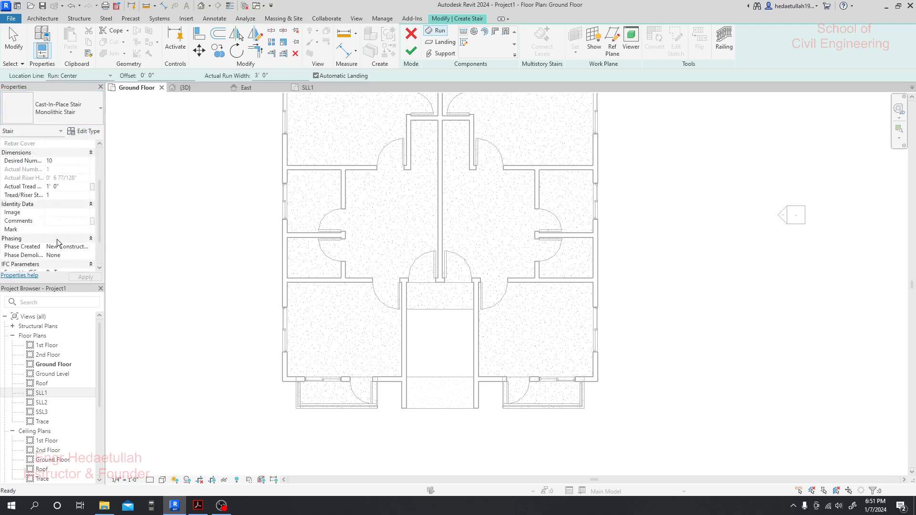
{"action": "left_click", "coordinate": [86, 133]}
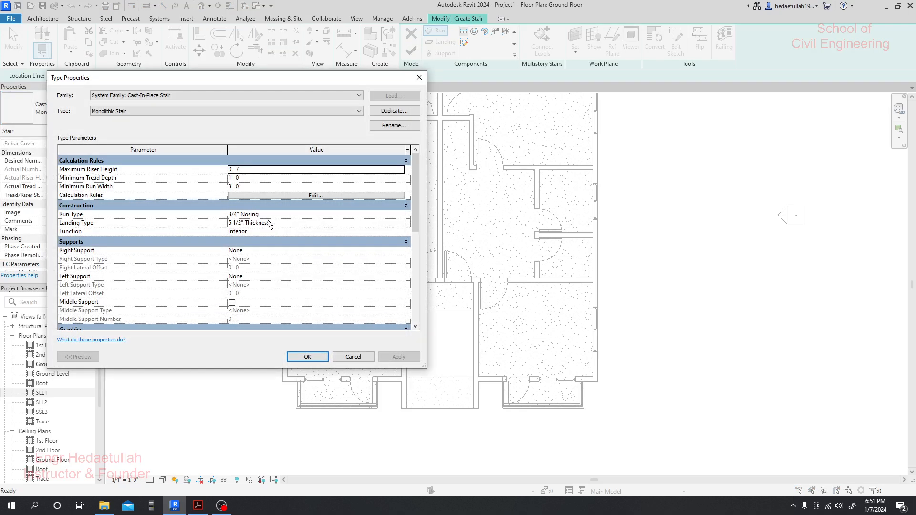
{"action": "left_click", "coordinate": [393, 111]}
{"action": "left_click", "coordinate": [297, 206]}
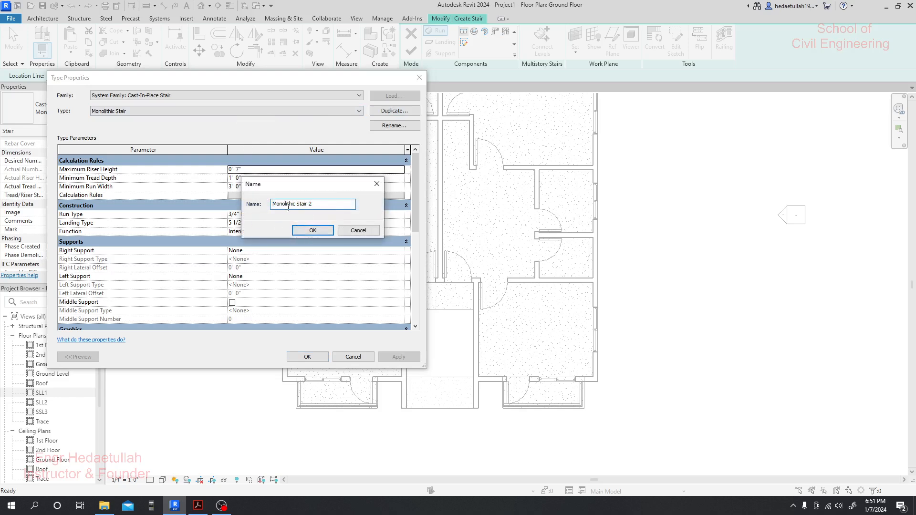
{"action": "left_click", "coordinate": [313, 230]}
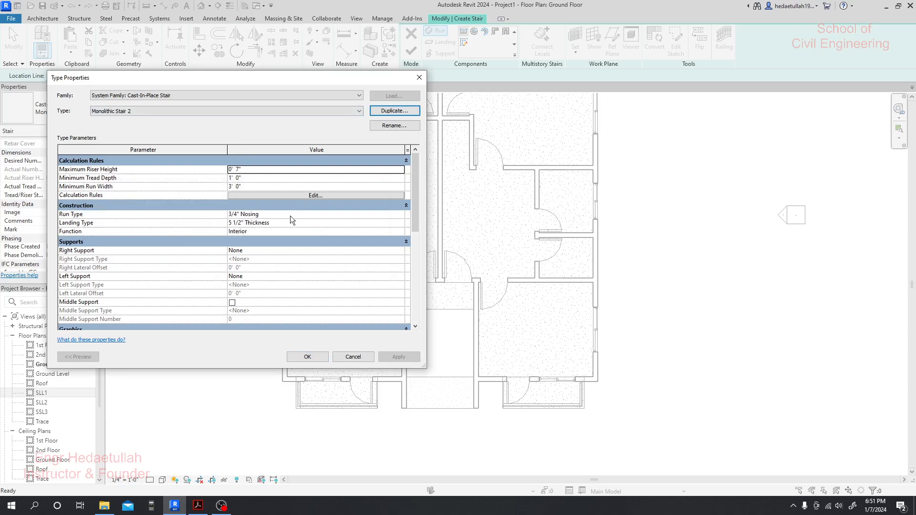
{"action": "left_click", "coordinate": [311, 214]}
{"action": "left_click", "coordinate": [404, 214]}
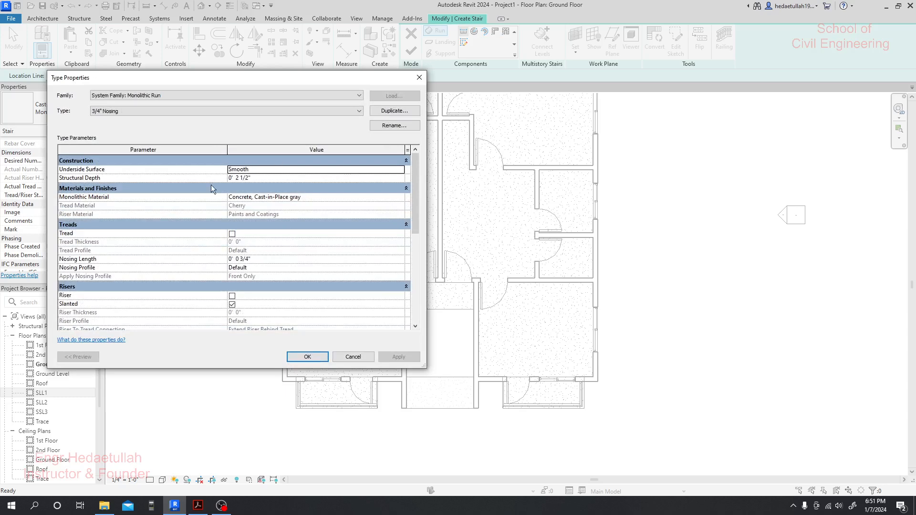
{"action": "left_click", "coordinate": [363, 358]}
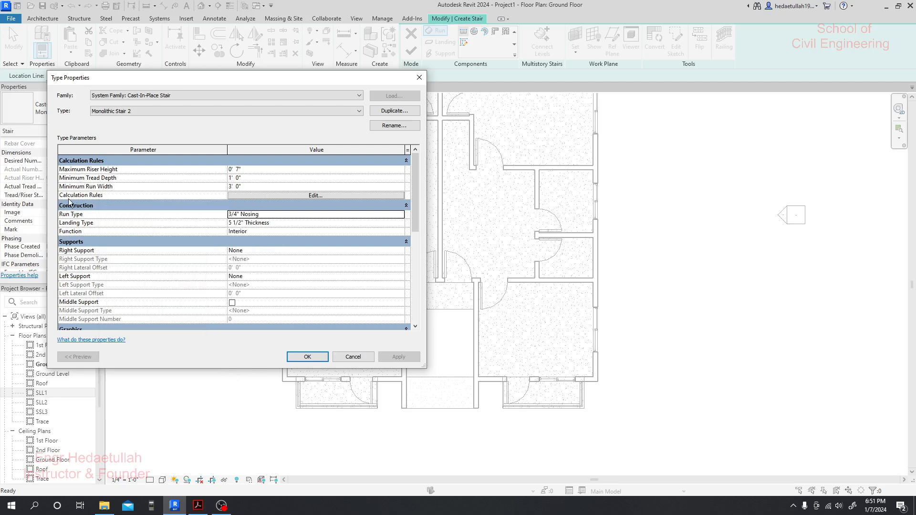
{"action": "double_click", "coordinate": [230, 186]}
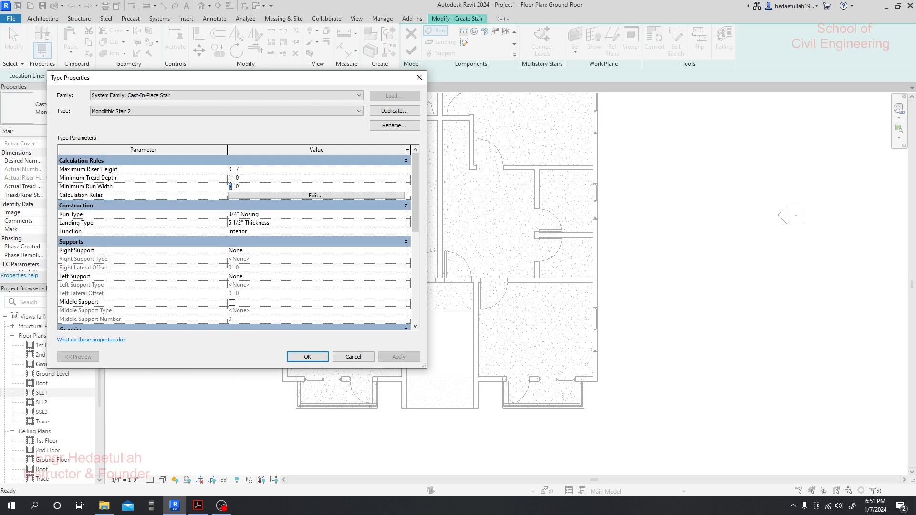
{"action": "double_click", "coordinate": [238, 186]}
{"action": "type", "text": "6"}
{"action": "left_click", "coordinate": [348, 356]}
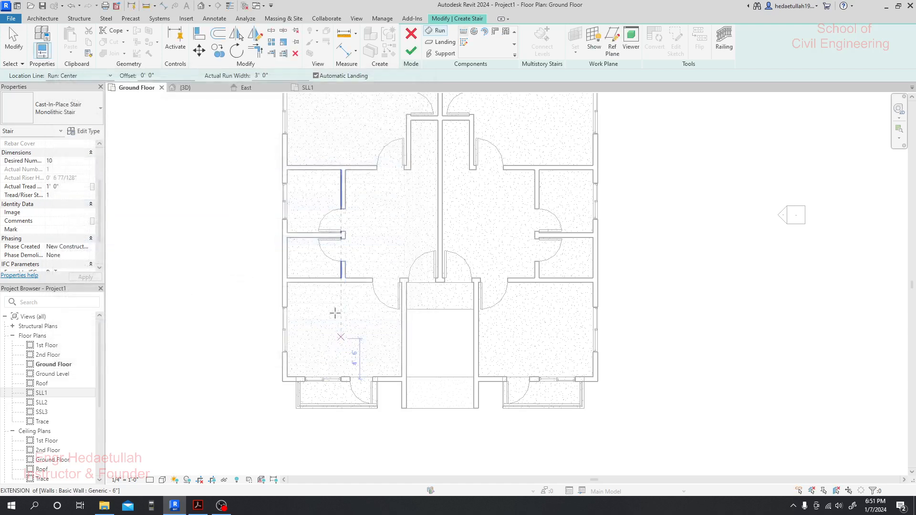
- Measure the stairwell's clear width along the entrance landing's open edge, from wall to wall
{"action": "left_click", "coordinate": [344, 33]}
{"action": "left_click", "coordinate": [406, 310]}
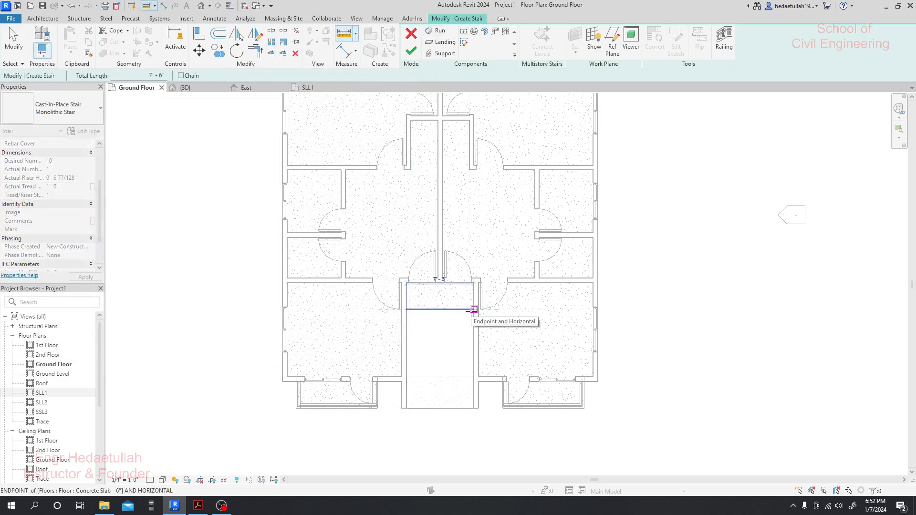
{"action": "scroll", "coordinate": [473, 310], "scroll_direction": "up", "scroll_amount": 2}
{"action": "scroll", "coordinate": [474, 309], "scroll_direction": "up", "scroll_amount": 1}
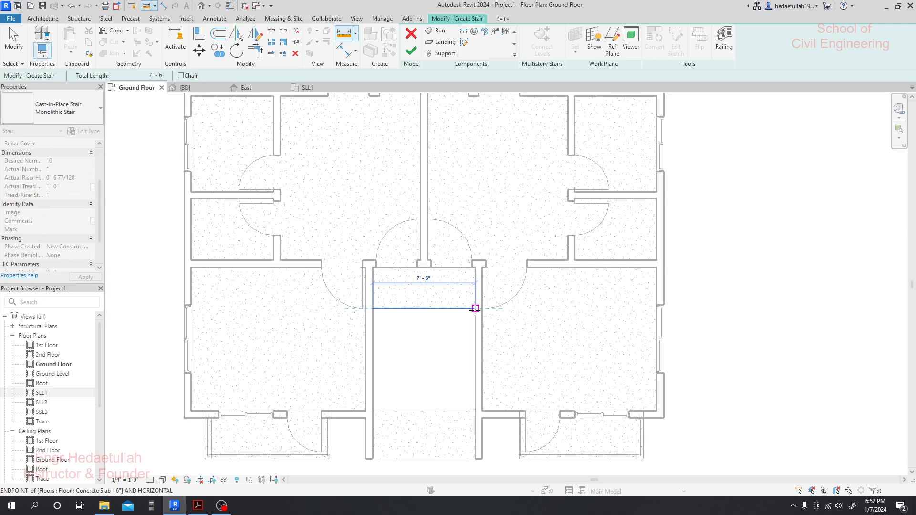
{"action": "key", "text": "Escape"}
{"action": "key", "text": "Escape"}
- Duplicate the stair type as Monolithic Stair 2 and set its minimum run width to 3' 6"
{"action": "left_click", "coordinate": [88, 131]}
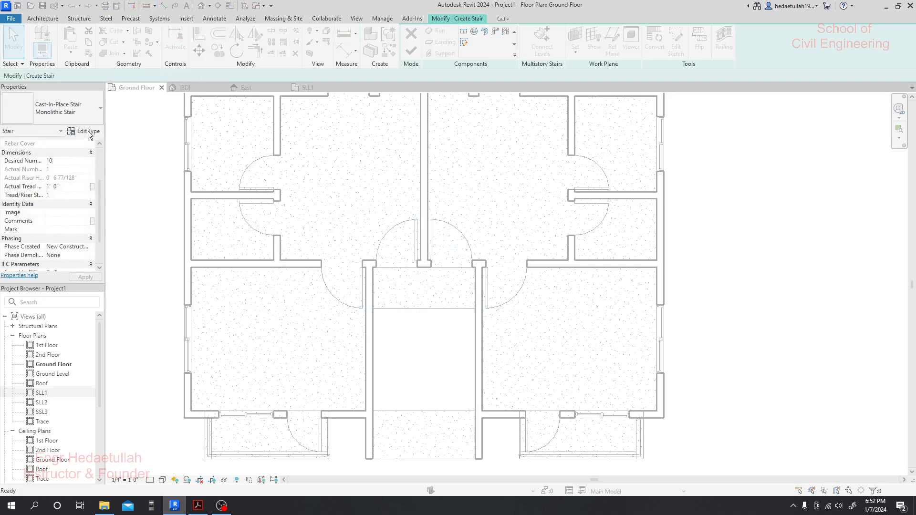
{"action": "left_click", "coordinate": [401, 111]}
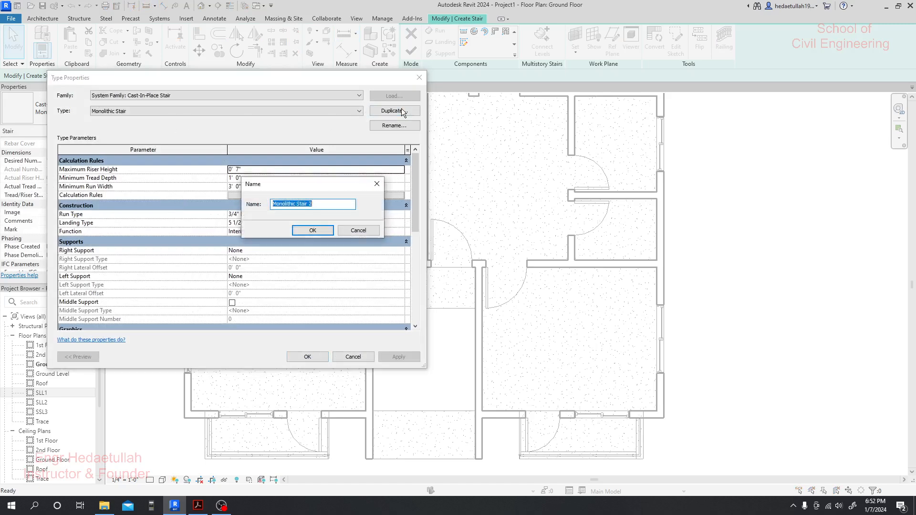
{"action": "left_click", "coordinate": [312, 231]}
{"action": "left_click", "coordinate": [242, 186]}
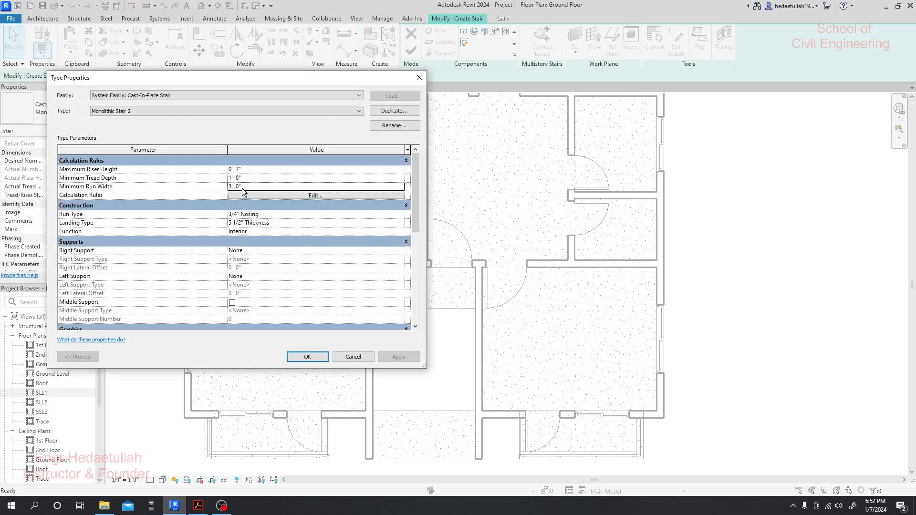
{"action": "double_click", "coordinate": [238, 187]}
{"action": "type", "text": "6"}
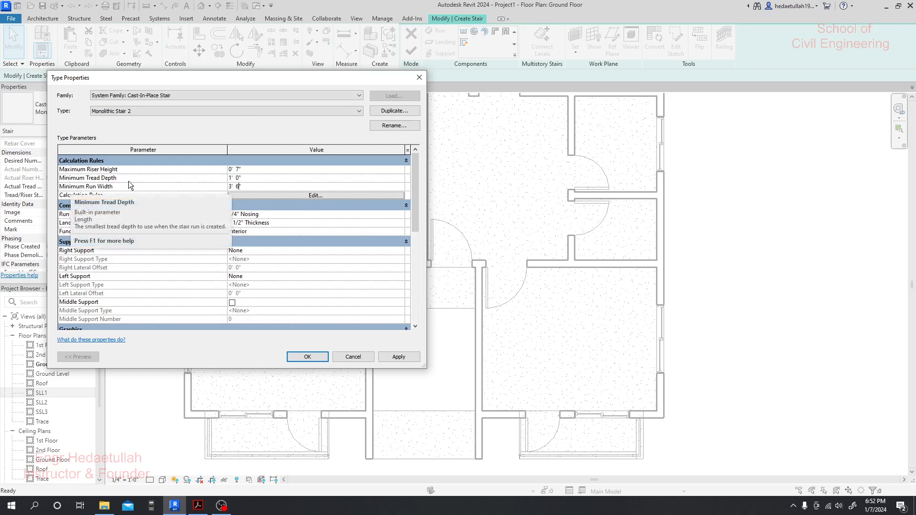
- Set the Monolithic Stair 2 type's minimum tread depth to 0' 10" and accept the type properties
{"action": "left_click_drag", "start_coordinate": [232, 178], "coordinate": [230, 177]}
{"action": "type", "text": "0"}
{"action": "key", "text": "Right"}
{"action": "key", "text": "Right"}
{"action": "type", "text": "1"}
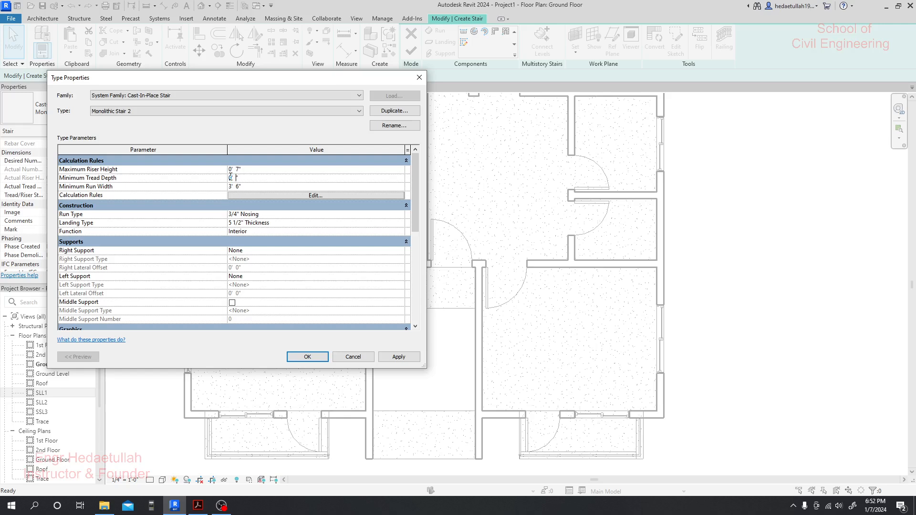
{"action": "left_click", "coordinate": [399, 357]}
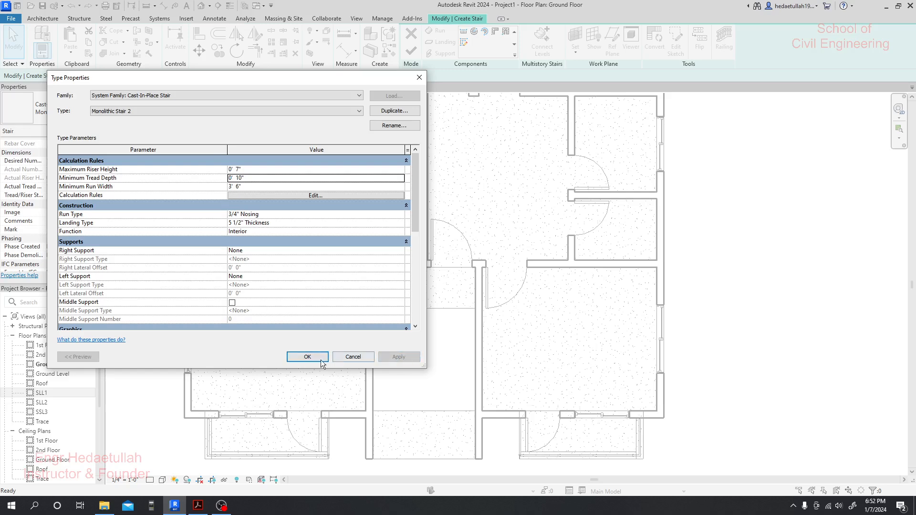
{"action": "left_click", "coordinate": [314, 357]}
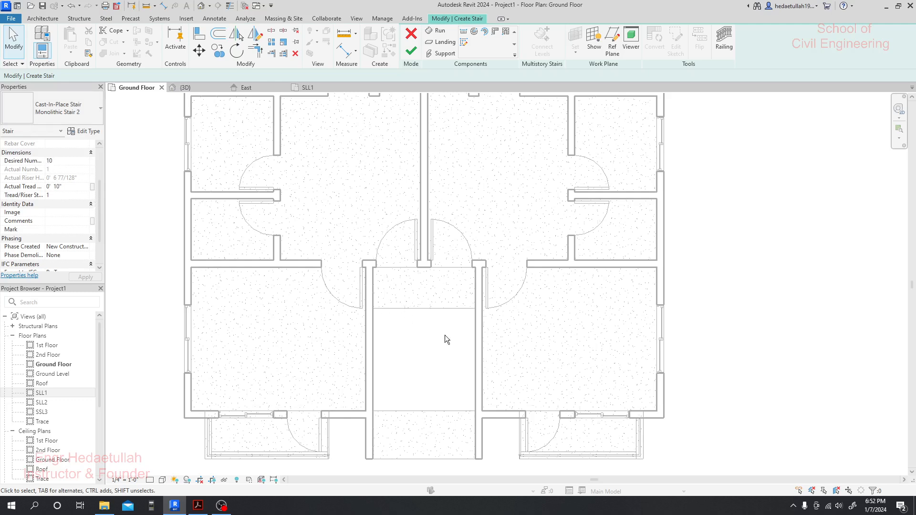
- Review the new stair's base and top levels, offsets, desired riser count and tread depth before placing the run
{"action": "middle_click_drag", "start_coordinate": [459, 337], "coordinate": [457, 314]}
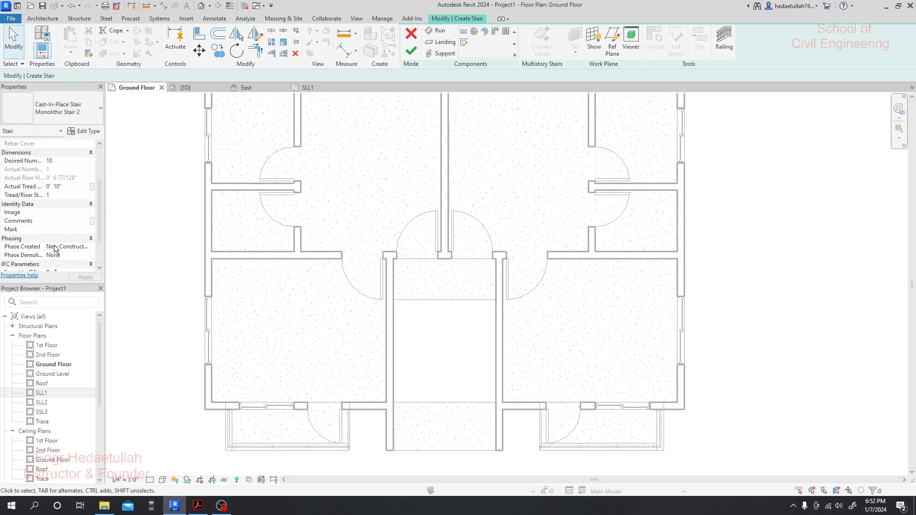
{"action": "scroll", "coordinate": [278, 290], "scroll_direction": "down", "scroll_amount": 3}
{"action": "scroll", "coordinate": [383, 307], "scroll_direction": "up", "scroll_amount": 4}
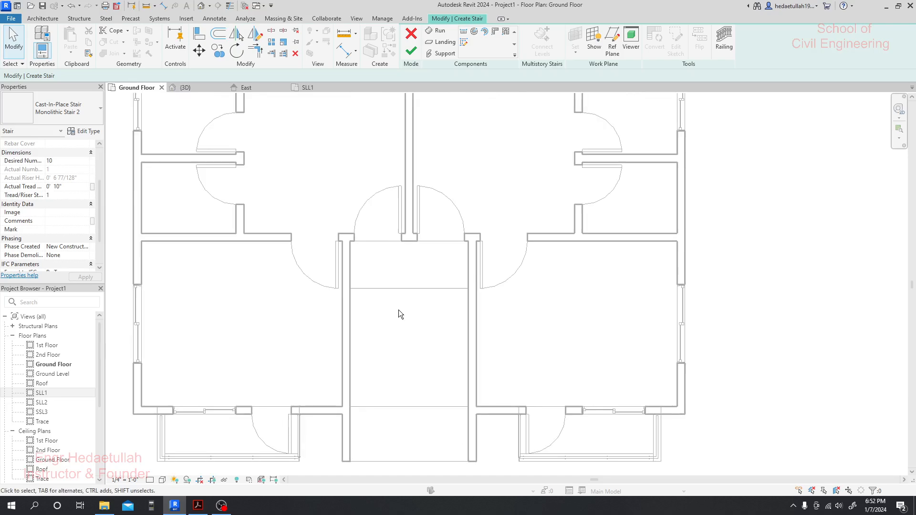
{"action": "middle_click_drag", "start_coordinate": [415, 303], "coordinate": [415, 301]}
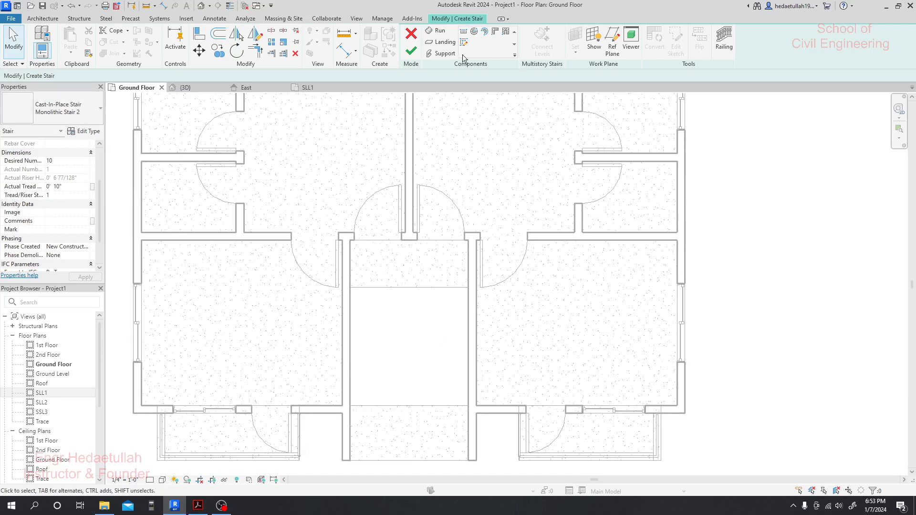
{"action": "left_click", "coordinate": [56, 161]}
{"action": "scroll", "coordinate": [64, 178], "scroll_direction": "up", "scroll_amount": 1}
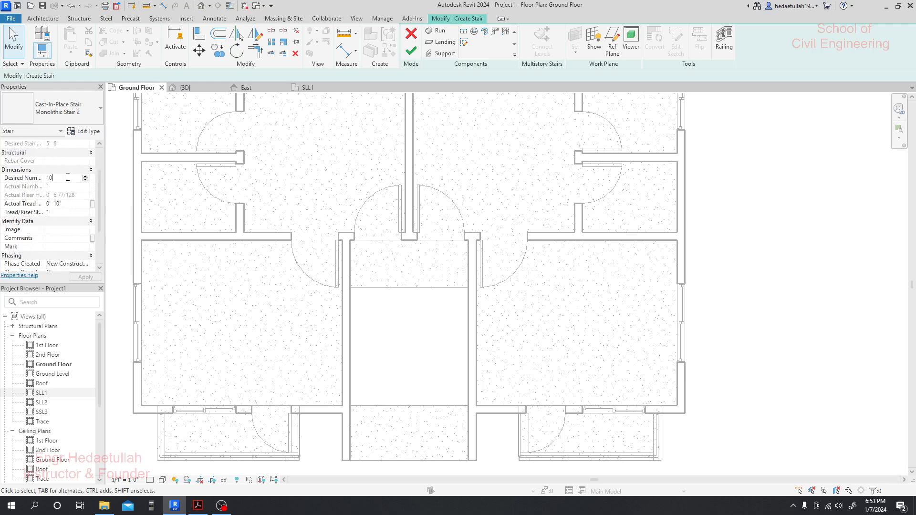
{"action": "left_click", "coordinate": [55, 144]}
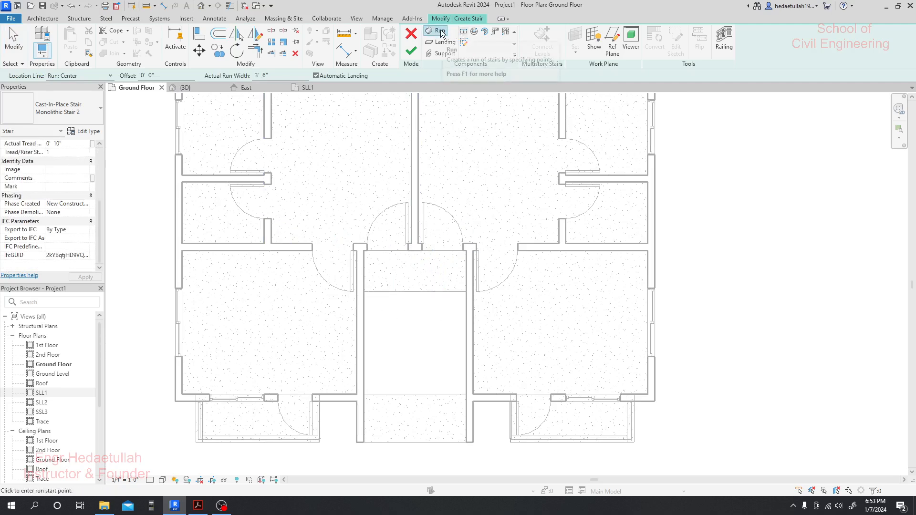
{"action": "scroll", "coordinate": [68, 193], "scroll_direction": "up", "scroll_amount": 5}
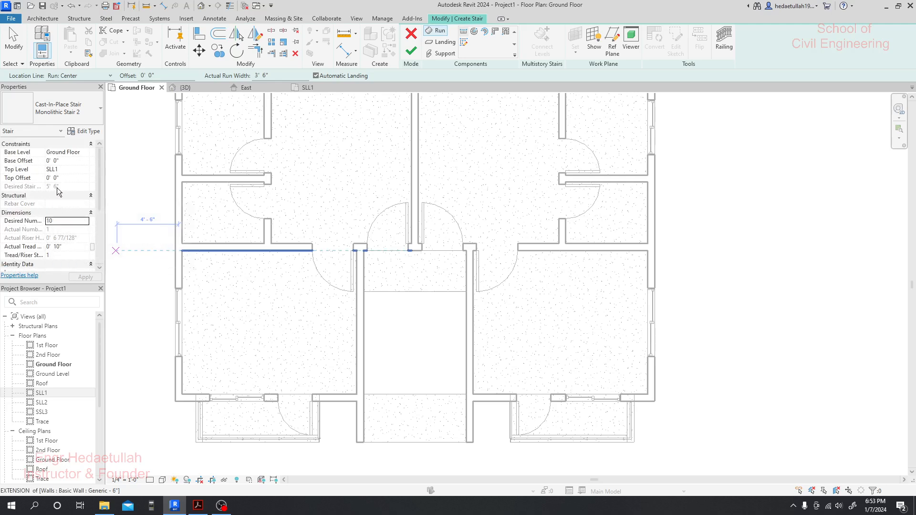
{"action": "scroll", "coordinate": [31, 210], "scroll_direction": "down", "scroll_amount": 1}
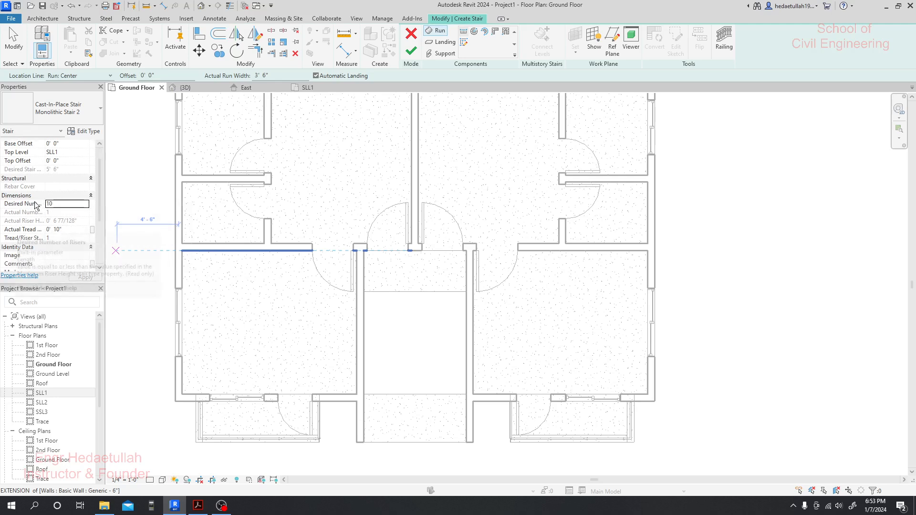
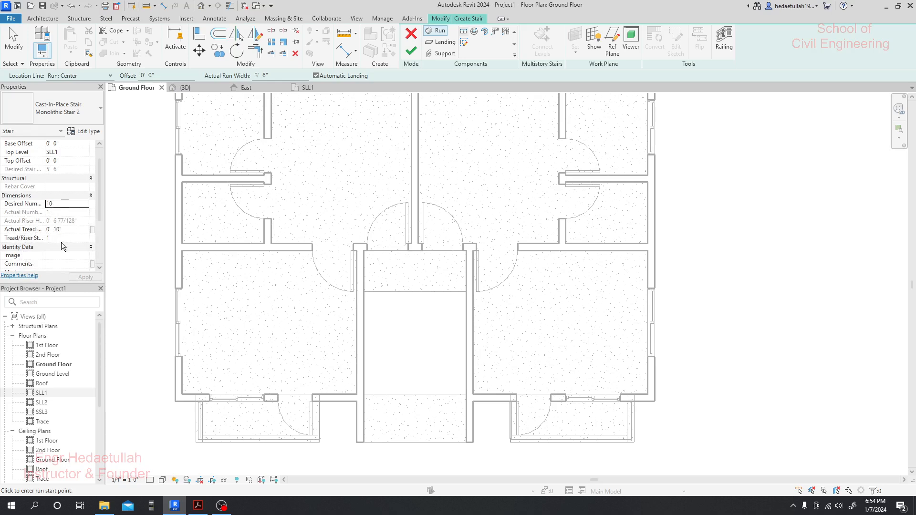
{"action": "scroll", "coordinate": [67, 244], "scroll_direction": "down", "scroll_amount": 1}
{"action": "scroll", "coordinate": [65, 233], "scroll_direction": "down", "scroll_amount": 3}
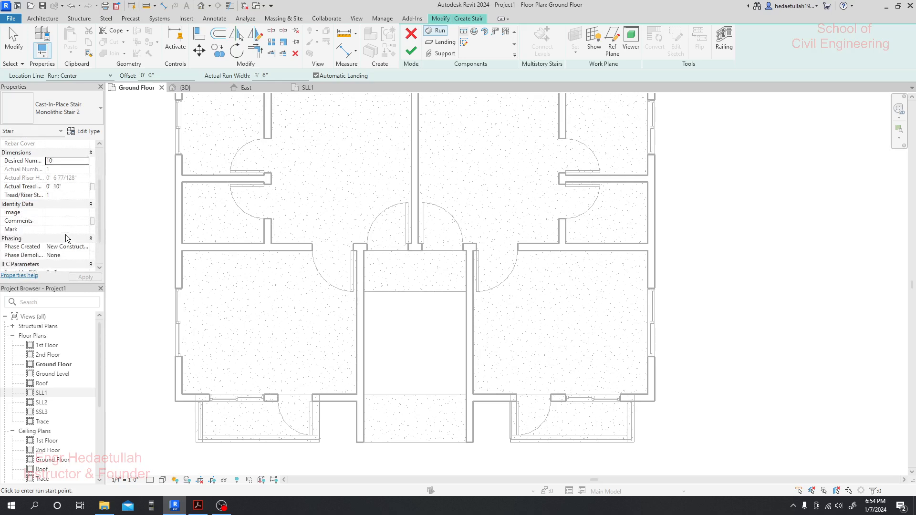
{"action": "scroll", "coordinate": [65, 233], "scroll_direction": "up", "scroll_amount": 4}
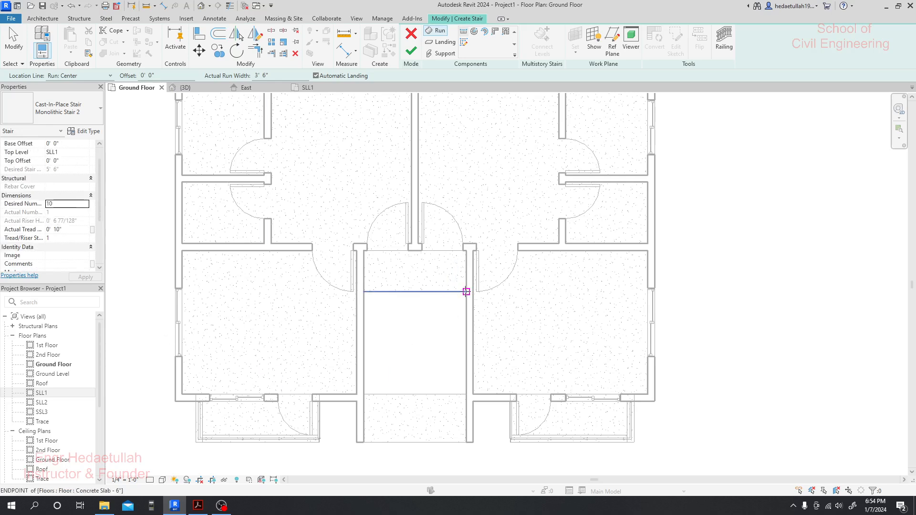
- Draw a straight 10-riser run along the stairwell's east wall, from the entrance landing's edge to the outer landing's edge
{"action": "left_click", "coordinate": [466, 292]}
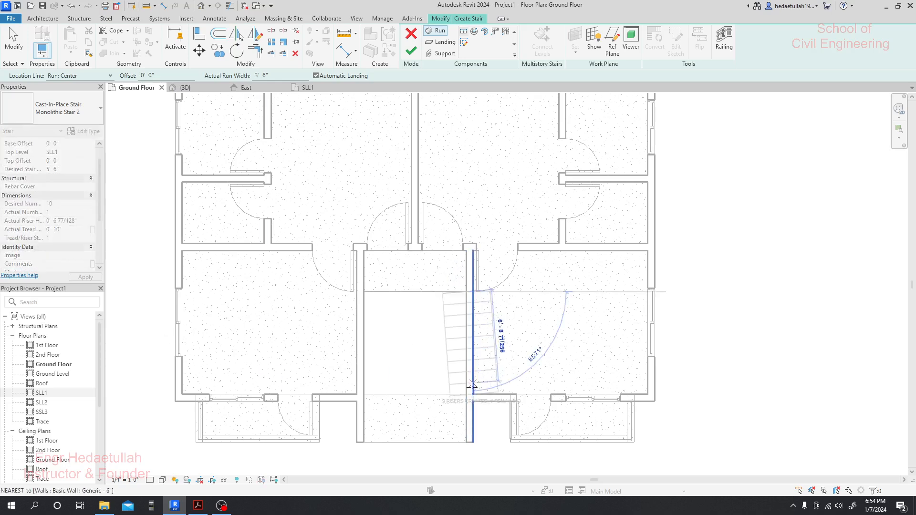
{"action": "left_click", "coordinate": [466, 394]}
{"action": "key", "text": "Escape"}
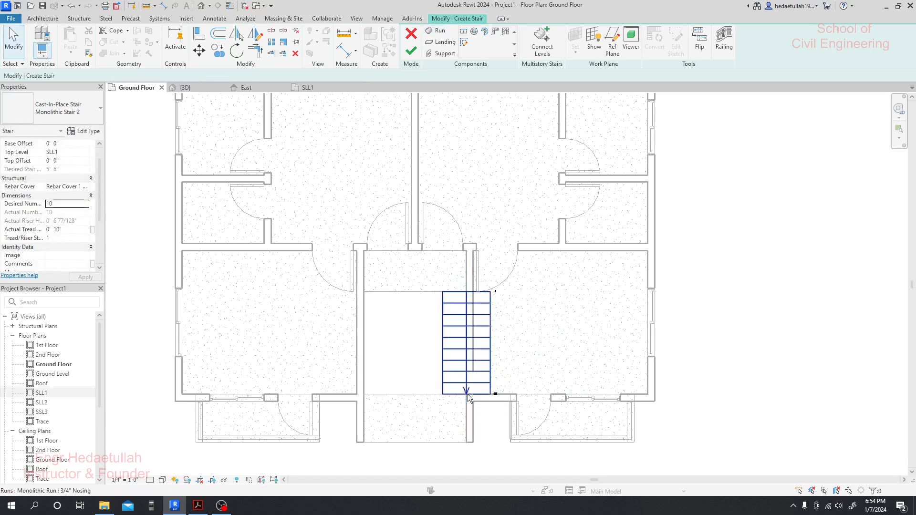
- Move the run sideways until its outer edge meets the inner face of the stairwell's east wall, and finish the stair
{"action": "left_click", "coordinate": [454, 359]}
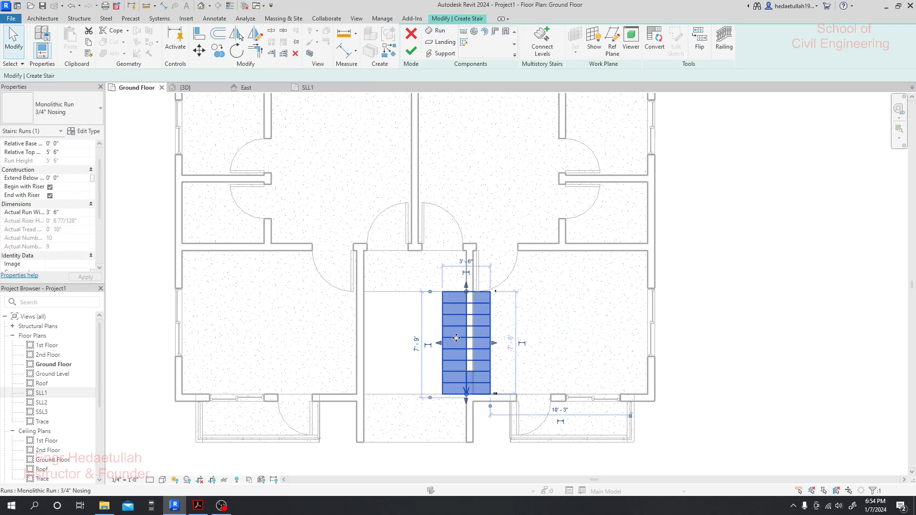
{"action": "left_click_drag", "start_coordinate": [445, 337], "coordinate": [428, 337]}
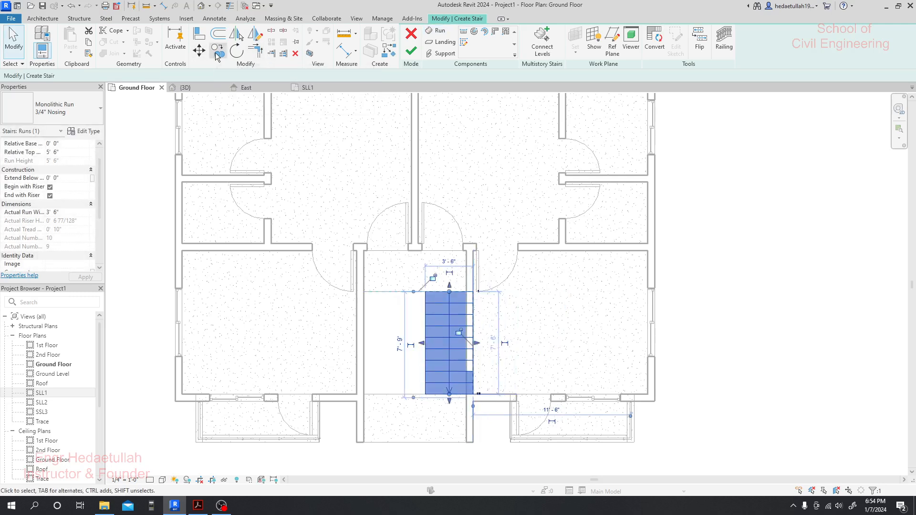
{"action": "left_click", "coordinate": [199, 50]}
{"action": "scroll", "coordinate": [466, 307], "scroll_direction": "up", "scroll_amount": 2}
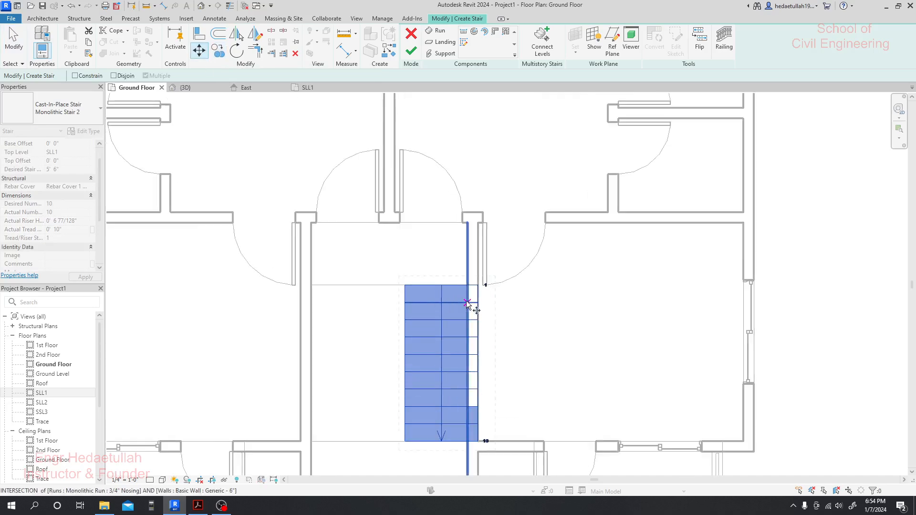
{"action": "scroll", "coordinate": [465, 306], "scroll_direction": "up", "scroll_amount": 1}
{"action": "left_click", "coordinate": [480, 282]}
{"action": "left_click", "coordinate": [467, 281]}
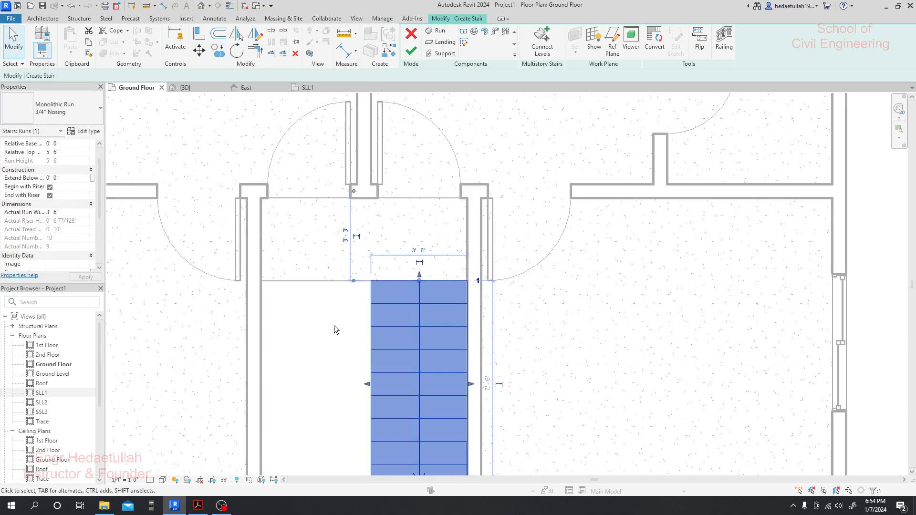
{"action": "scroll", "coordinate": [335, 324], "scroll_direction": "down", "scroll_amount": 1}
{"action": "middle_click_drag", "start_coordinate": [336, 333], "coordinate": [348, 295]}
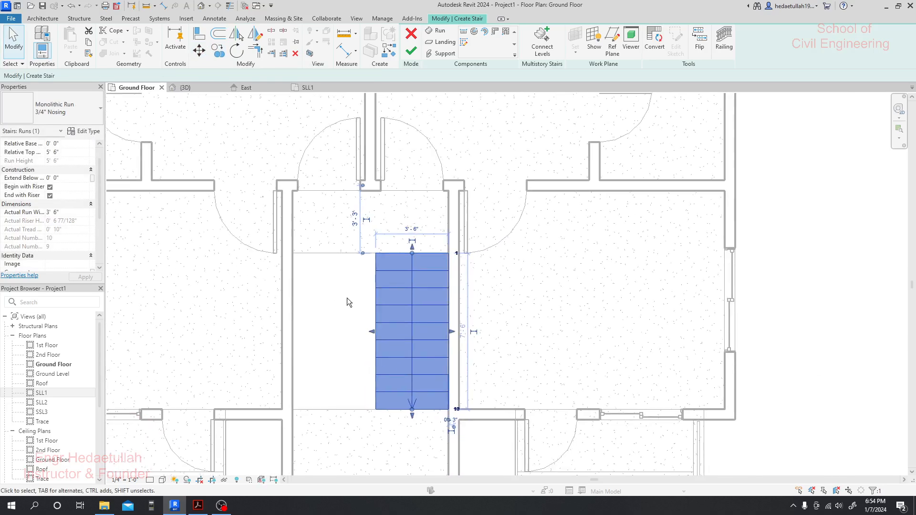
{"action": "left_click", "coordinate": [411, 50]}
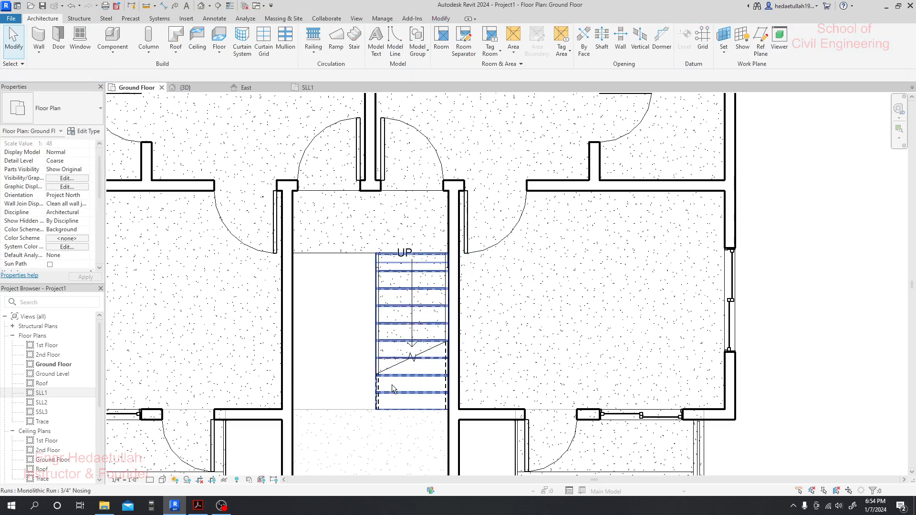
{"action": "scroll", "coordinate": [349, 322], "scroll_direction": "down", "scroll_amount": 3}
{"action": "scroll", "coordinate": [349, 322], "scroll_direction": "down", "scroll_amount": 1}
{"action": "middle_click_drag", "start_coordinate": [350, 322], "coordinate": [372, 326]}
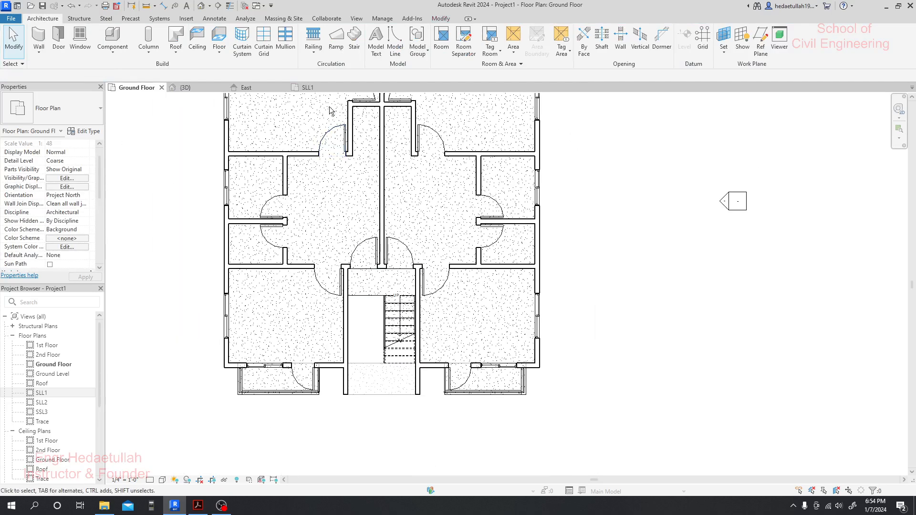
{"action": "left_click", "coordinate": [355, 19]}
{"action": "left_click", "coordinate": [354, 50]}
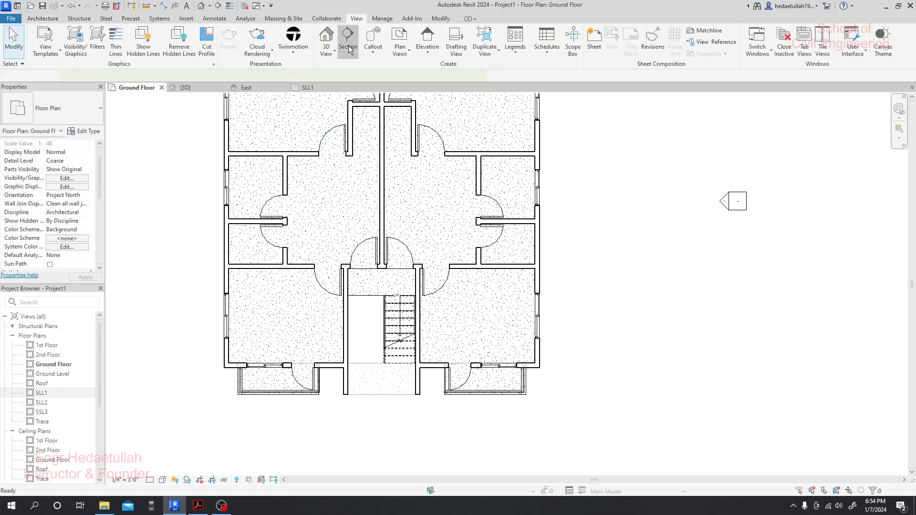
{"action": "scroll", "coordinate": [365, 185], "scroll_direction": "down", "scroll_amount": 1}
{"action": "left_click", "coordinate": [380, 407]}
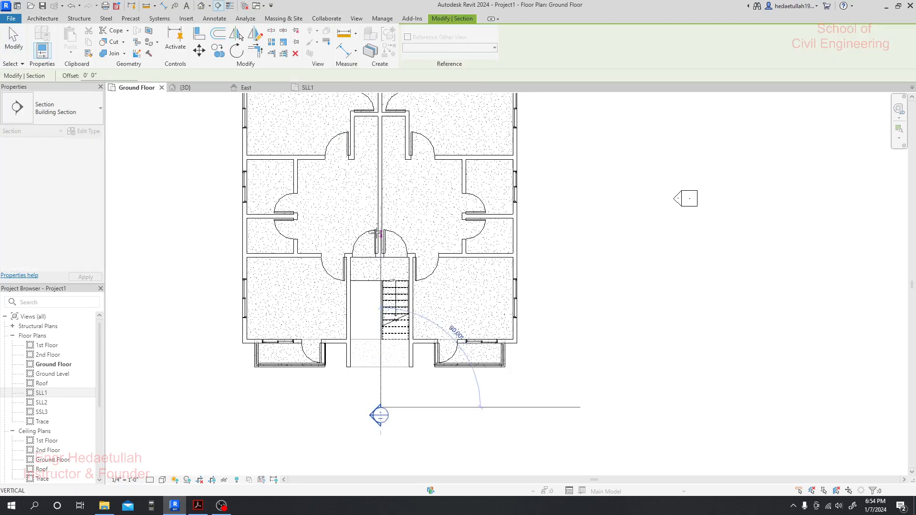
{"action": "left_click", "coordinate": [372, 202]}
{"action": "key", "text": "Escape"}
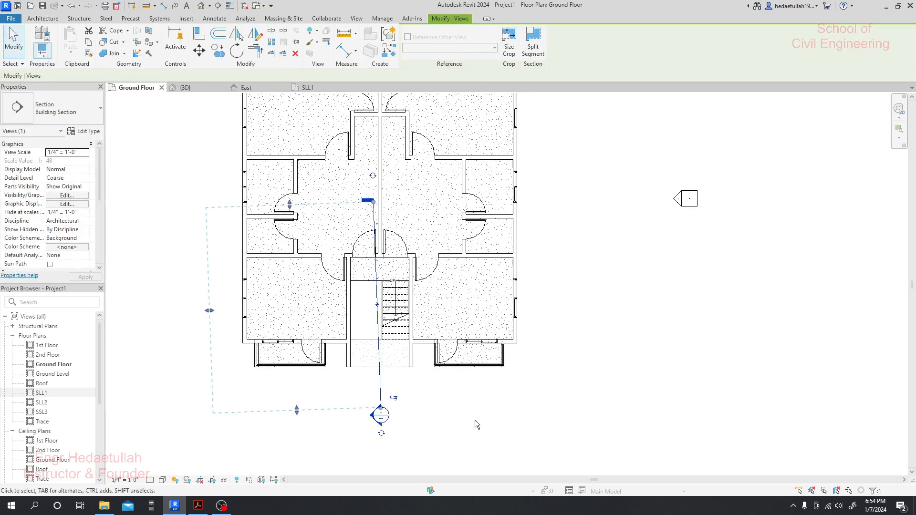
{"action": "key", "text": "Delete"}
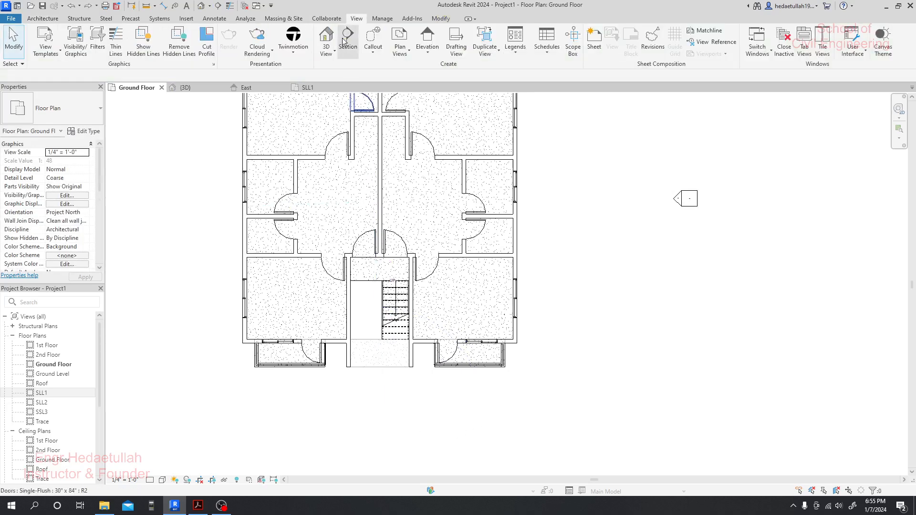
- Draw a vertical building section lengthwise through the new flight, starting outside the outer landing and facing west, and open its view
{"action": "left_click", "coordinate": [343, 43]}
{"action": "left_click", "coordinate": [397, 393]}
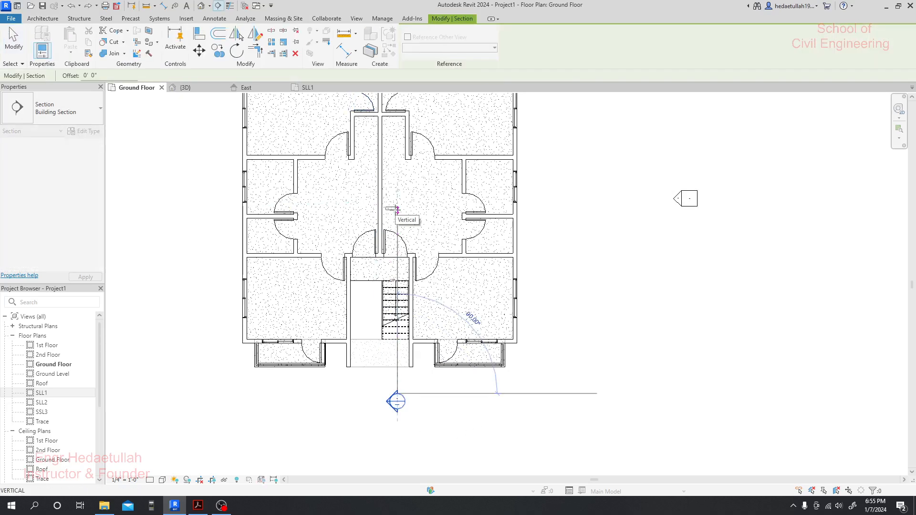
{"action": "left_click", "coordinate": [397, 201]}
{"action": "key", "text": "Escape"}
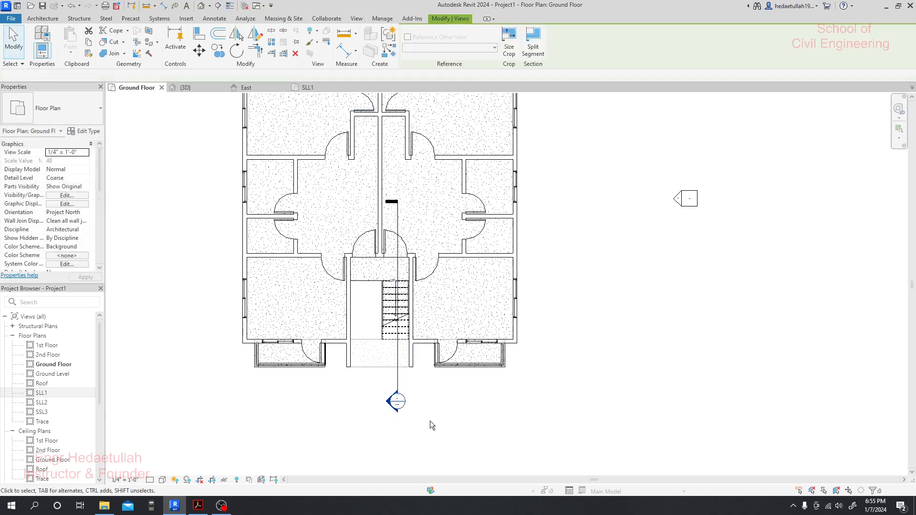
{"action": "double_click", "coordinate": [388, 403]}
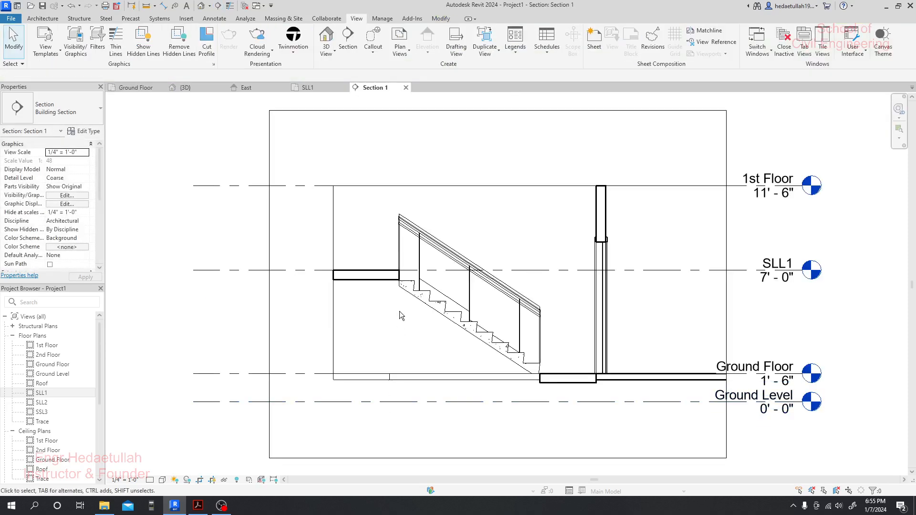
- Examine in section how the flight's top meets the SLL1 landing slab and how its base meets the Ground Floor landing
{"action": "scroll", "coordinate": [402, 311], "scroll_direction": "up", "scroll_amount": 3}
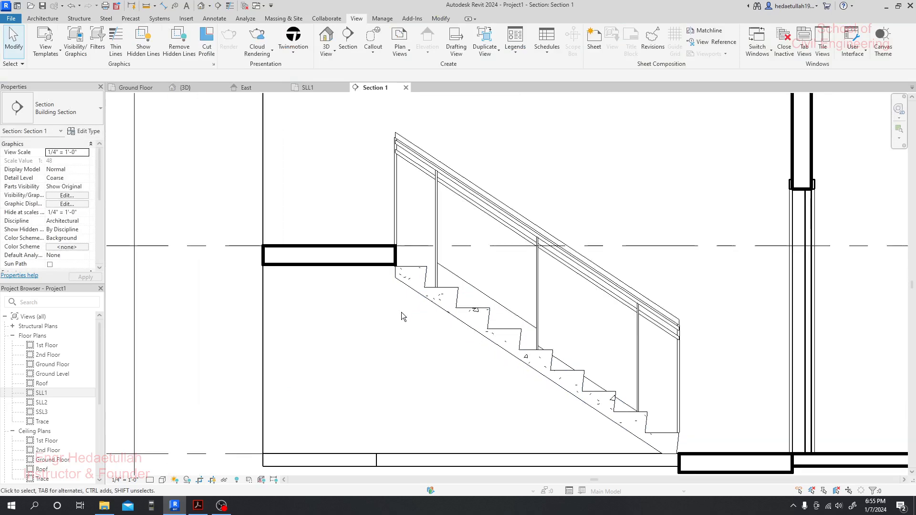
{"action": "scroll", "coordinate": [401, 311], "scroll_direction": "down", "scroll_amount": 3}
{"action": "scroll", "coordinate": [408, 334], "scroll_direction": "up", "scroll_amount": 2}
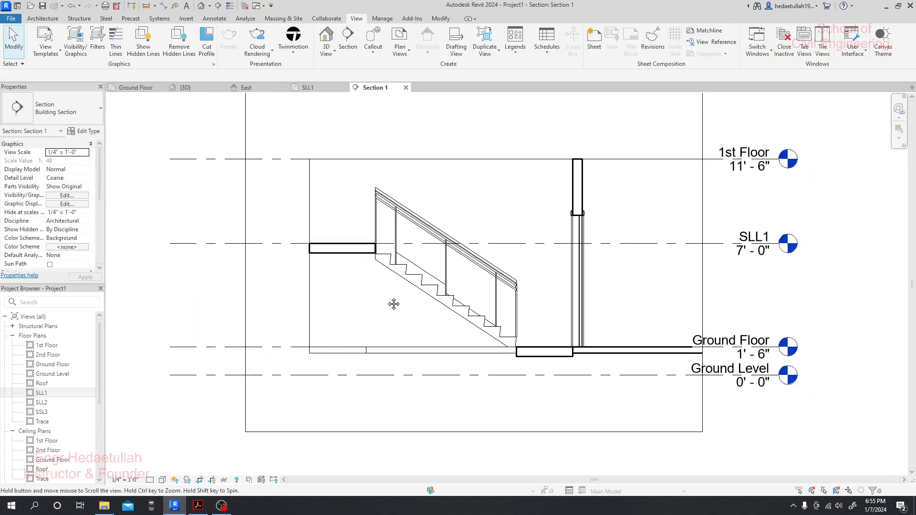
{"action": "scroll", "coordinate": [386, 265], "scroll_direction": "up", "scroll_amount": 3}
{"action": "scroll", "coordinate": [386, 265], "scroll_direction": "up", "scroll_amount": 1}
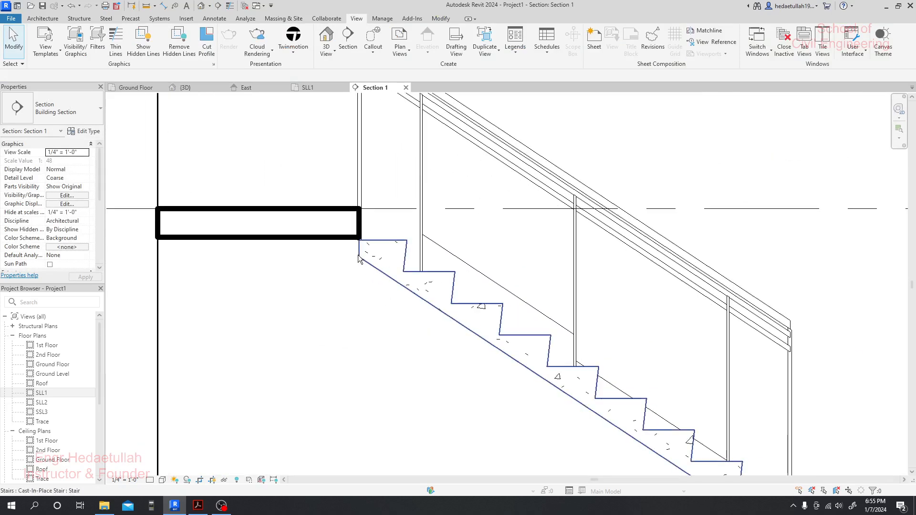
{"action": "left_click", "coordinate": [359, 258]}
{"action": "scroll", "coordinate": [359, 258], "scroll_direction": "down", "scroll_amount": 5}
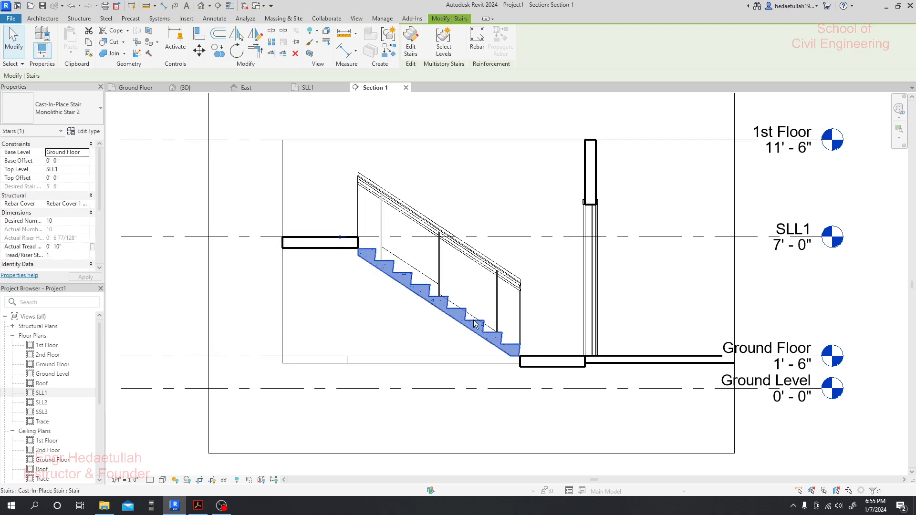
{"action": "scroll", "coordinate": [385, 287], "scroll_direction": "down", "scroll_amount": 2}
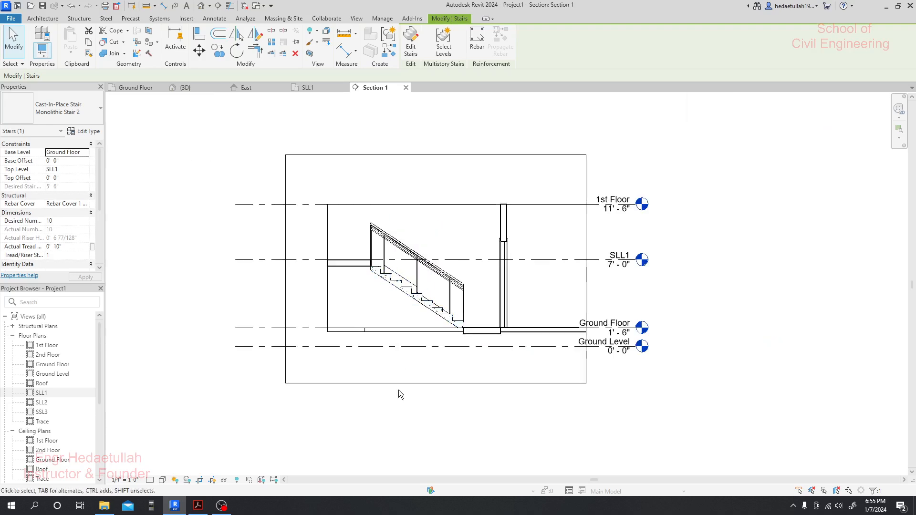
{"action": "left_click", "coordinate": [399, 390]}
{"action": "scroll", "coordinate": [387, 254], "scroll_direction": "up", "scroll_amount": 2}
{"action": "scroll", "coordinate": [376, 291], "scroll_direction": "up", "scroll_amount": 5}
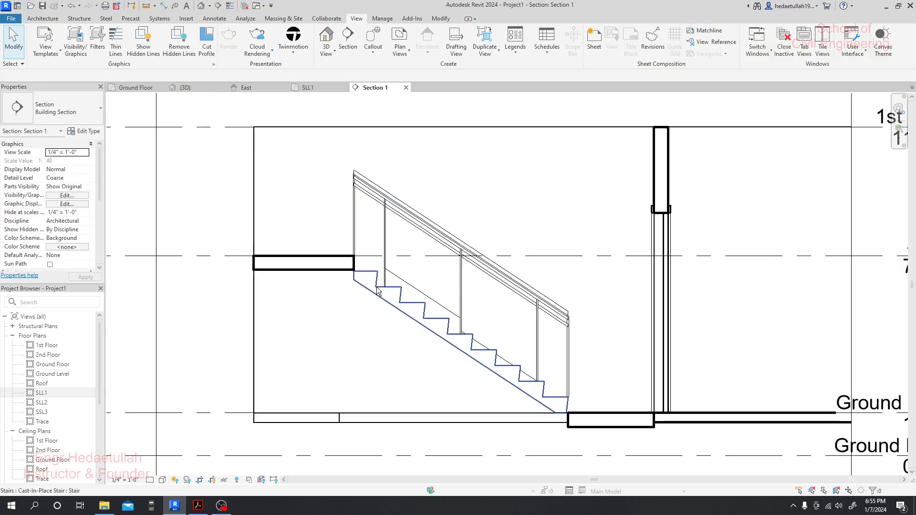
- Select the new flight in the Ground Floor plan and try to set its desired number of risers to 11
{"action": "scroll", "coordinate": [337, 260], "scroll_direction": "up", "scroll_amount": 3}
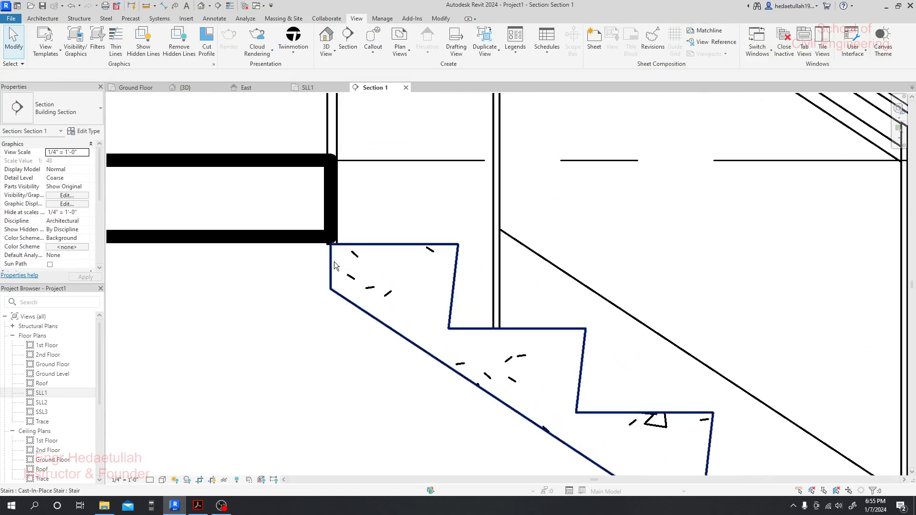
{"action": "scroll", "coordinate": [330, 270], "scroll_direction": "down", "scroll_amount": 6}
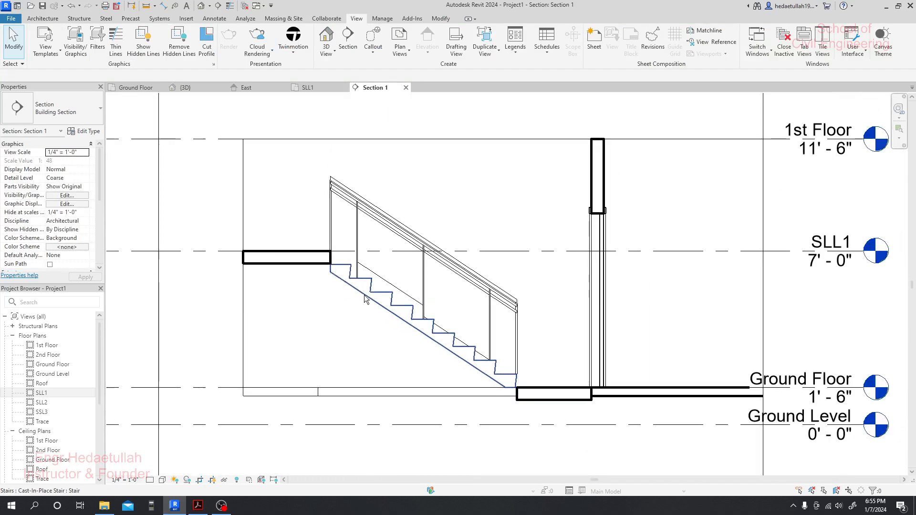
{"action": "scroll", "coordinate": [442, 330], "scroll_direction": "down", "scroll_amount": 1}
{"action": "scroll", "coordinate": [459, 344], "scroll_direction": "up", "scroll_amount": 1}
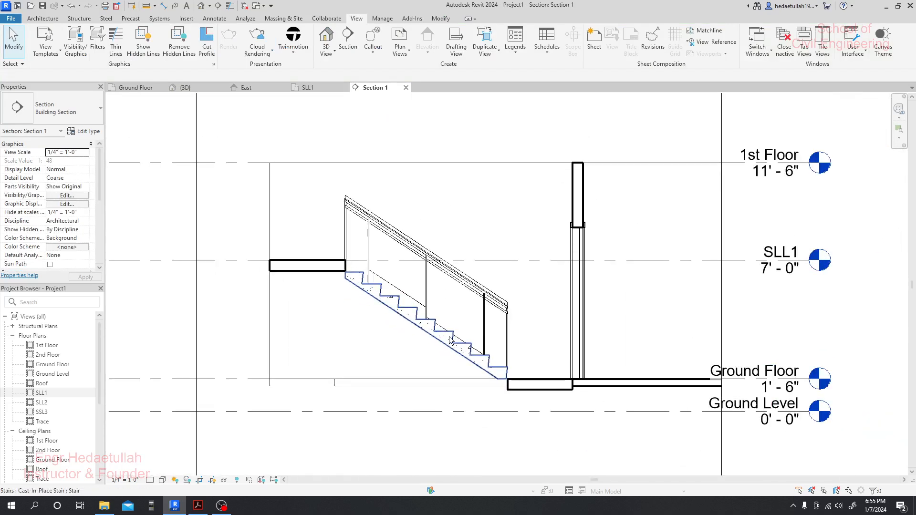
{"action": "left_click", "coordinate": [145, 88]}
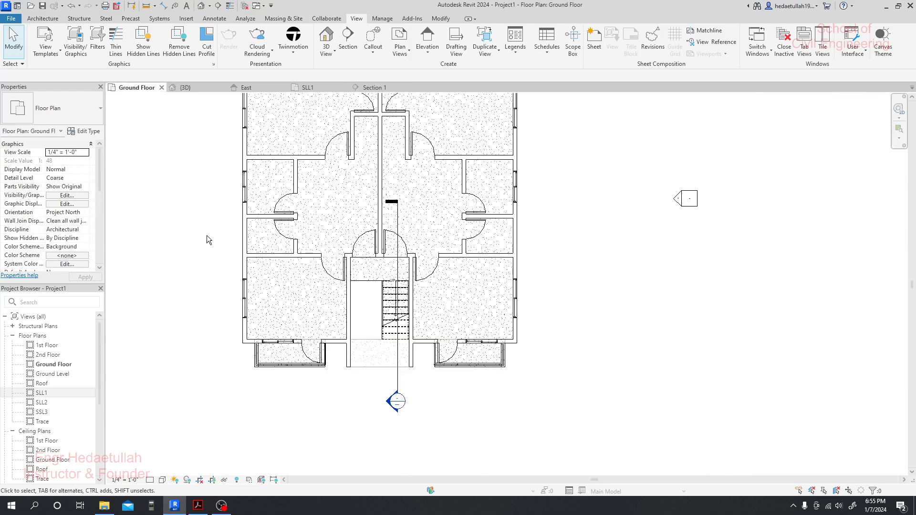
{"action": "left_click", "coordinate": [387, 310]}
{"action": "left_click", "coordinate": [389, 310]}
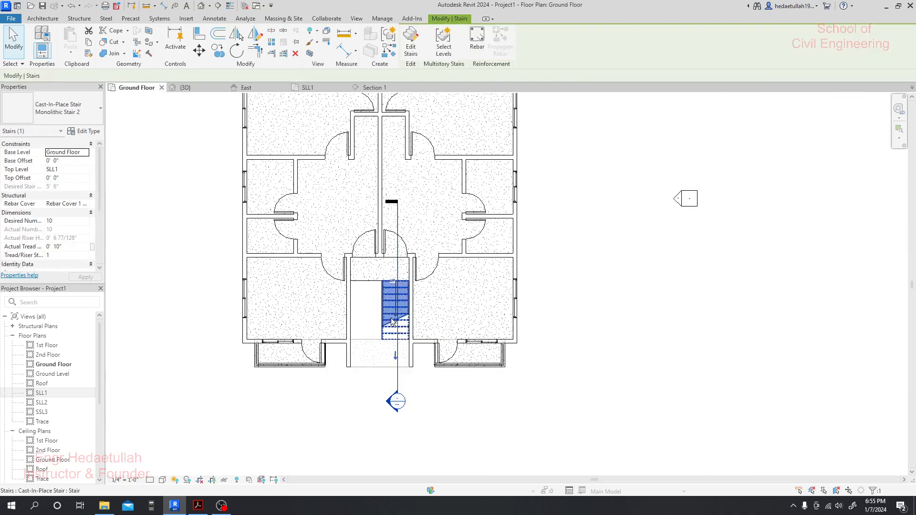
{"action": "scroll", "coordinate": [400, 363], "scroll_direction": "up", "scroll_amount": 2}
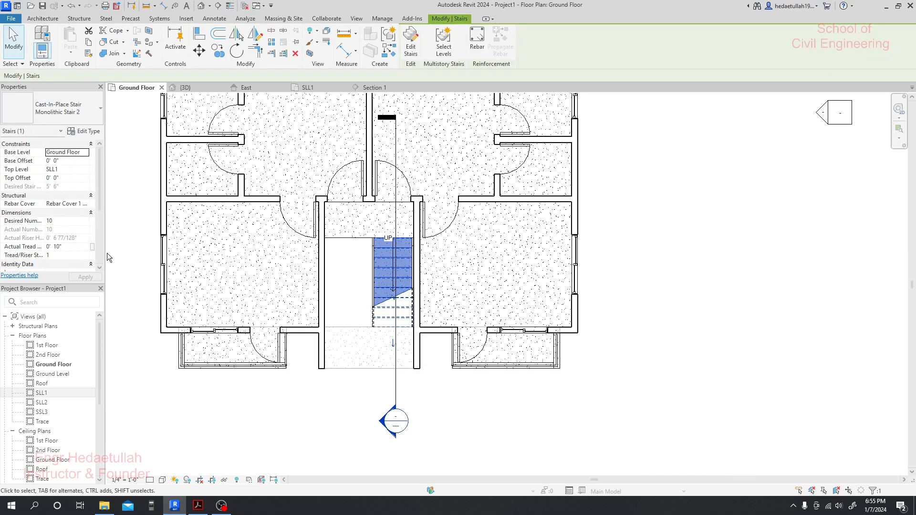
{"action": "left_click", "coordinate": [55, 221]}
{"action": "type", "text": "1"}
{"action": "key", "text": "Return"}
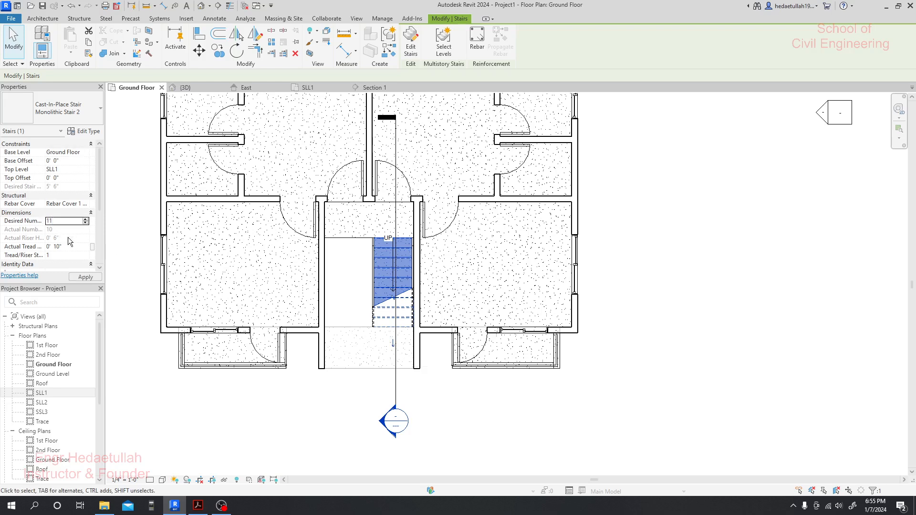
- Try to disconnect the stair's top level by choosing None, with a desired stair height of 6' 0"
{"action": "left_click", "coordinate": [74, 169]}
{"action": "left_click", "coordinate": [85, 169]}
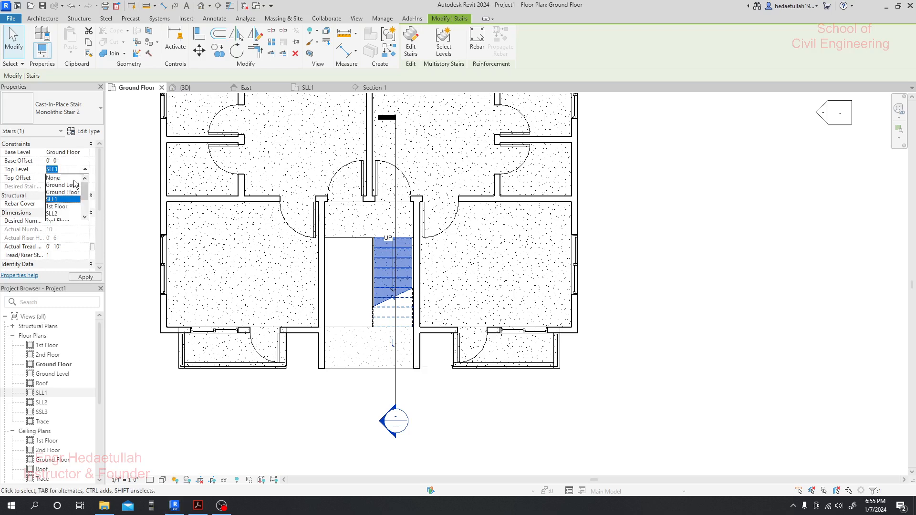
{"action": "left_click", "coordinate": [63, 181]}
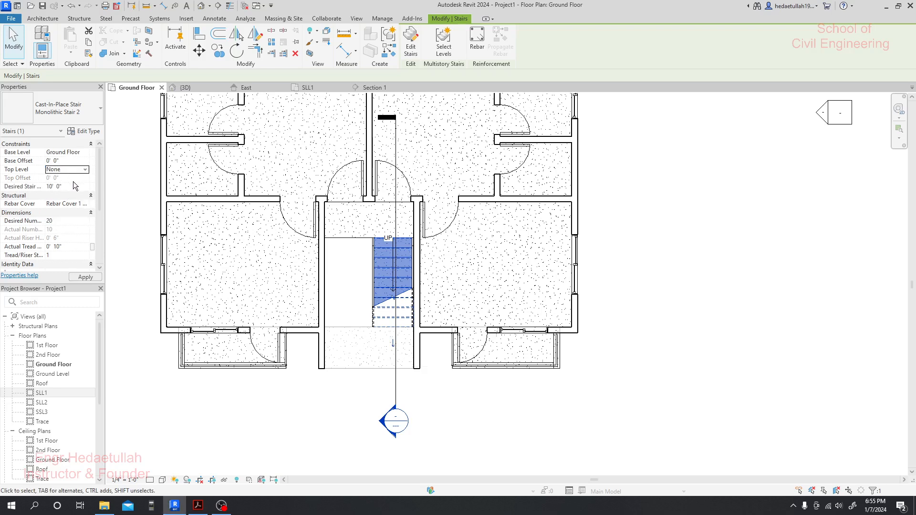
{"action": "left_click", "coordinate": [46, 186]}
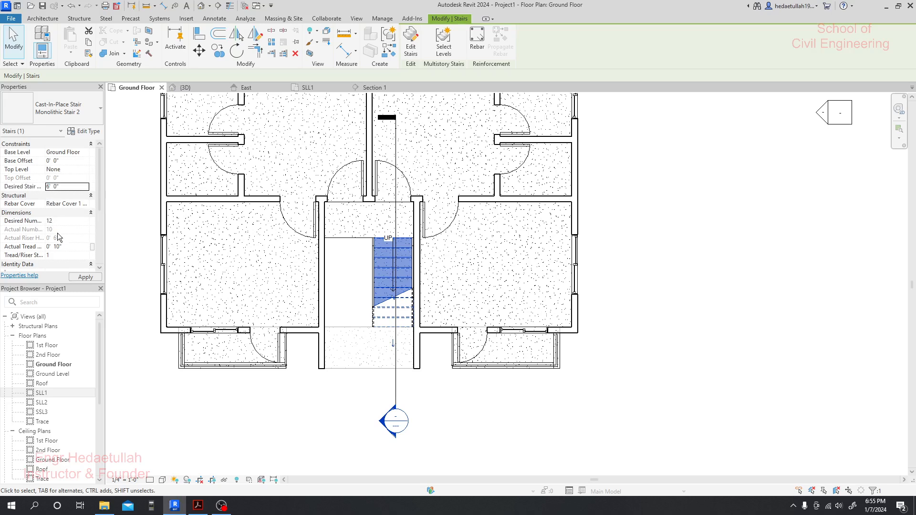
{"action": "left_click", "coordinate": [81, 277]}
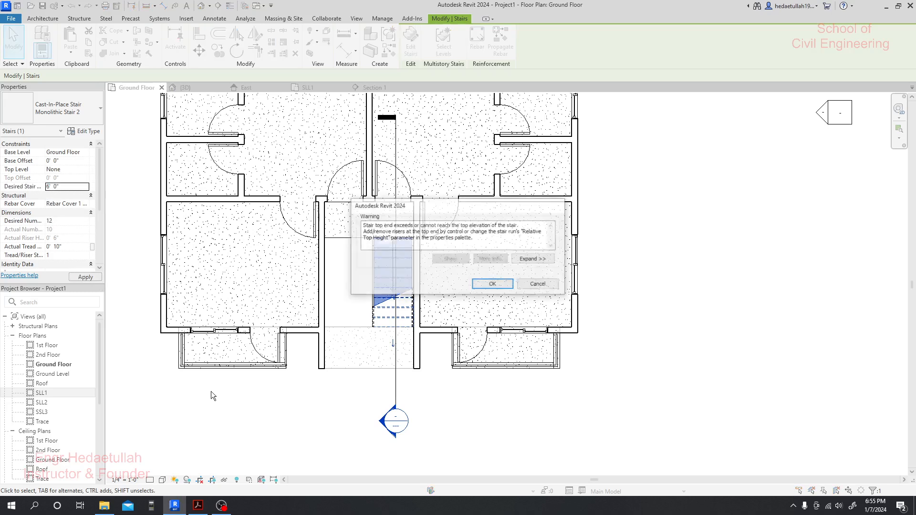
{"action": "left_click", "coordinate": [487, 287]}
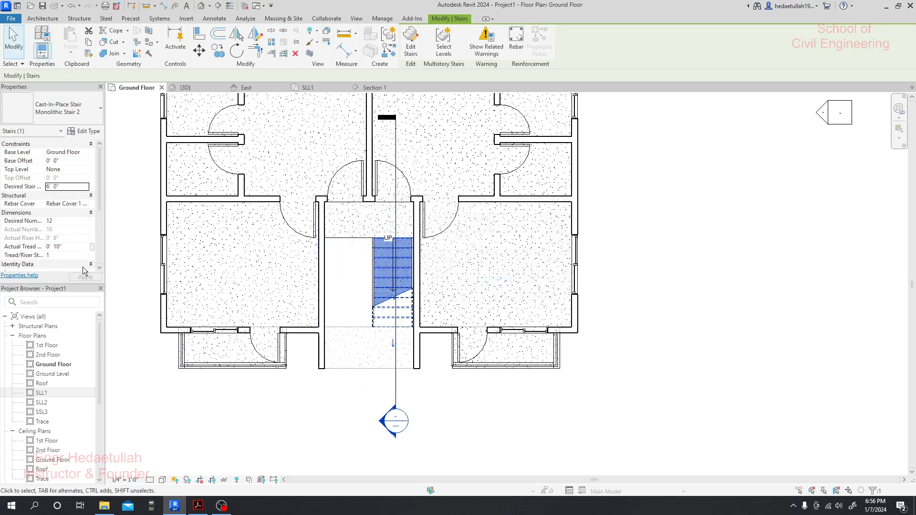
{"action": "left_click", "coordinate": [139, 334]}
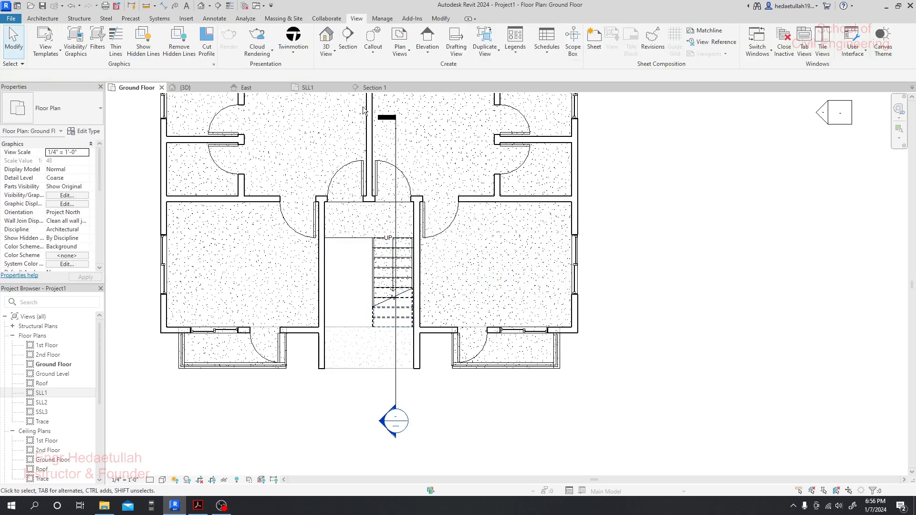
- Check in section how the modified flight's top meets the SLL1 slab, and undo the stair height changes
{"action": "left_click", "coordinate": [376, 88]}
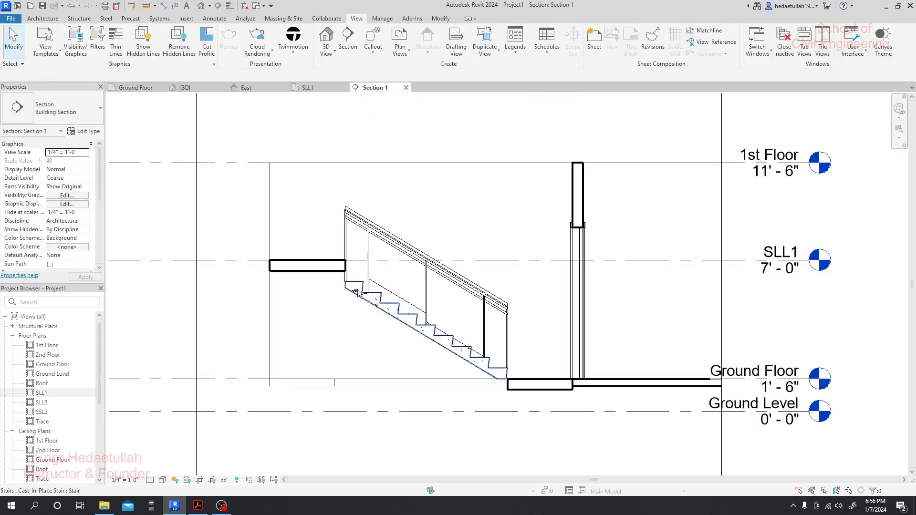
{"action": "scroll", "coordinate": [339, 270], "scroll_direction": "up", "scroll_amount": 6}
{"action": "scroll", "coordinate": [337, 268], "scroll_direction": "down", "scroll_amount": 6}
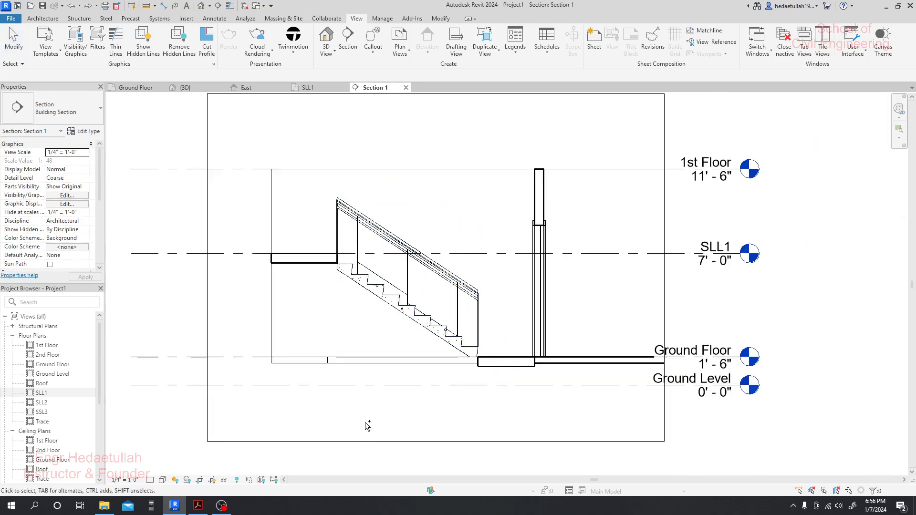
- Inspect the properties of the cast-in-place flight and of its glass panel railing in section
{"action": "left_click", "coordinate": [359, 285]}
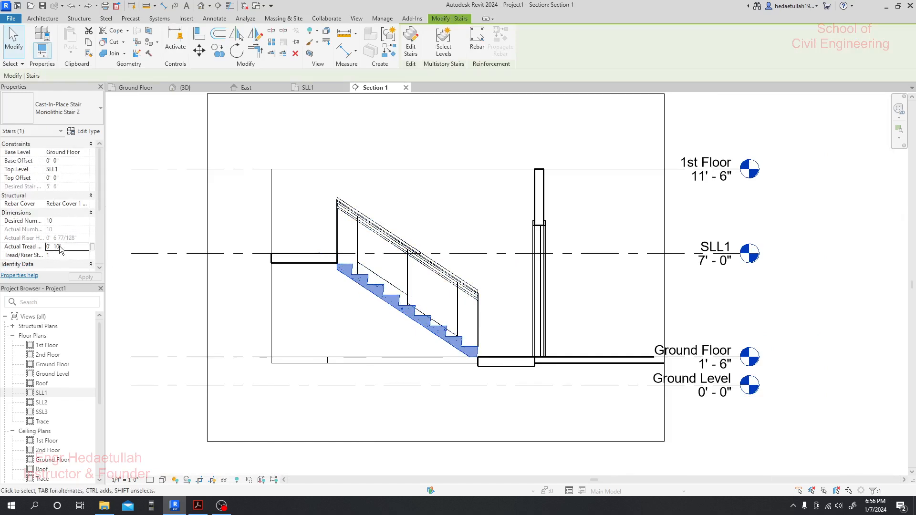
{"action": "key", "text": "Escape"}
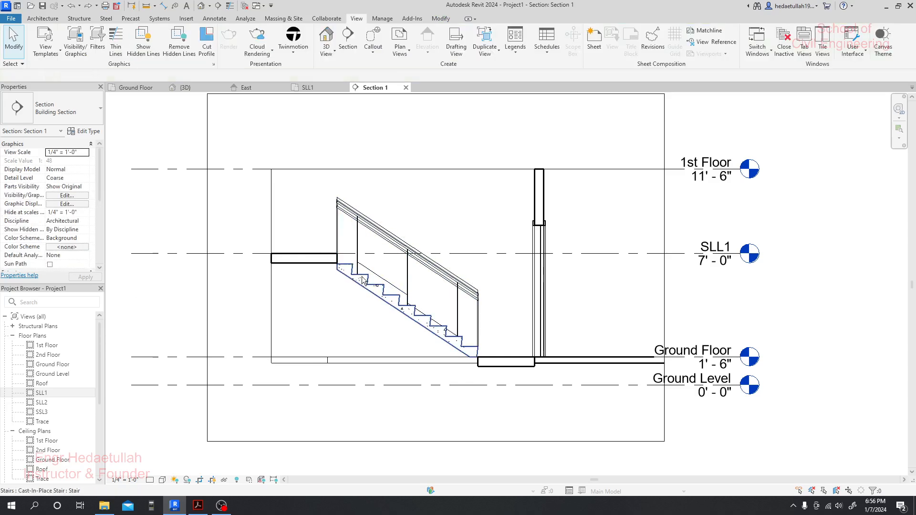
{"action": "left_click", "coordinate": [360, 224]}
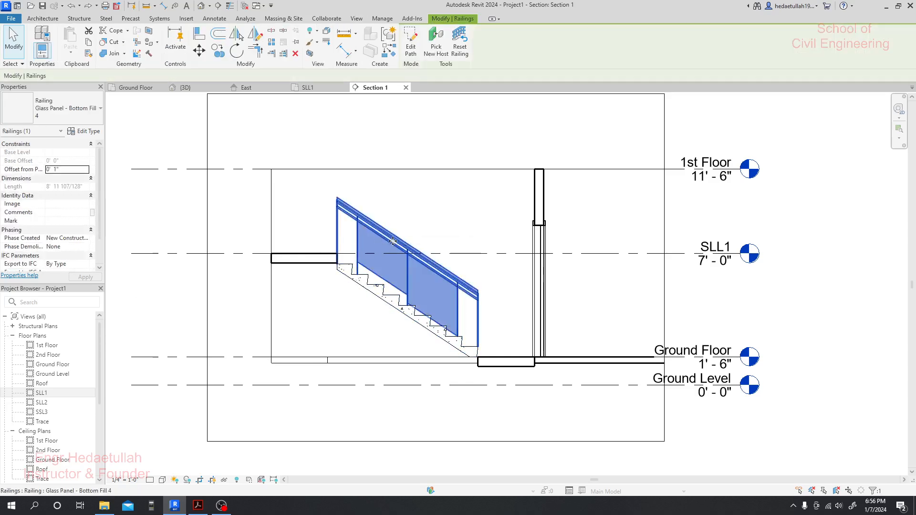
{"action": "left_click", "coordinate": [256, 271]}
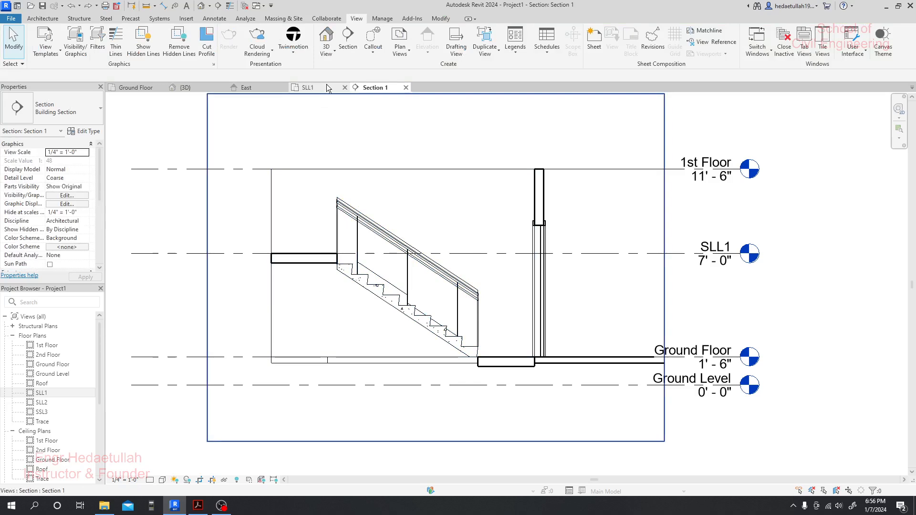
- Inspect the flight in the 3D view, including its inner railing and the railing along the stairwell wall
{"action": "left_click", "coordinate": [191, 86]}
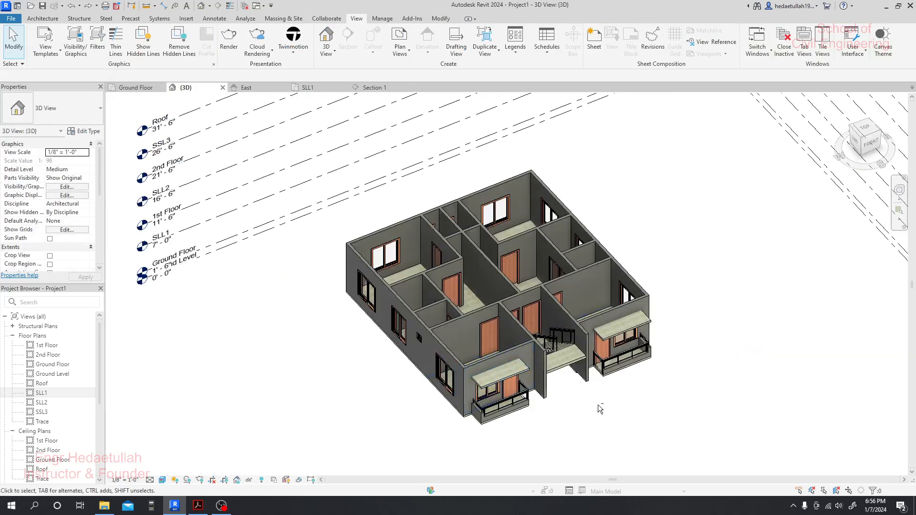
{"action": "scroll", "coordinate": [529, 348], "scroll_direction": "up", "scroll_amount": 6}
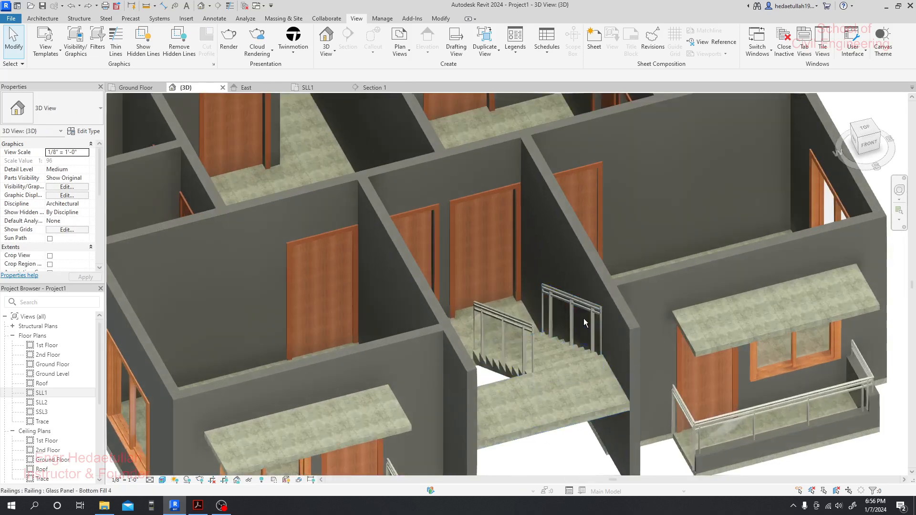
{"action": "scroll", "coordinate": [511, 325], "scroll_direction": "up", "scroll_amount": 2}
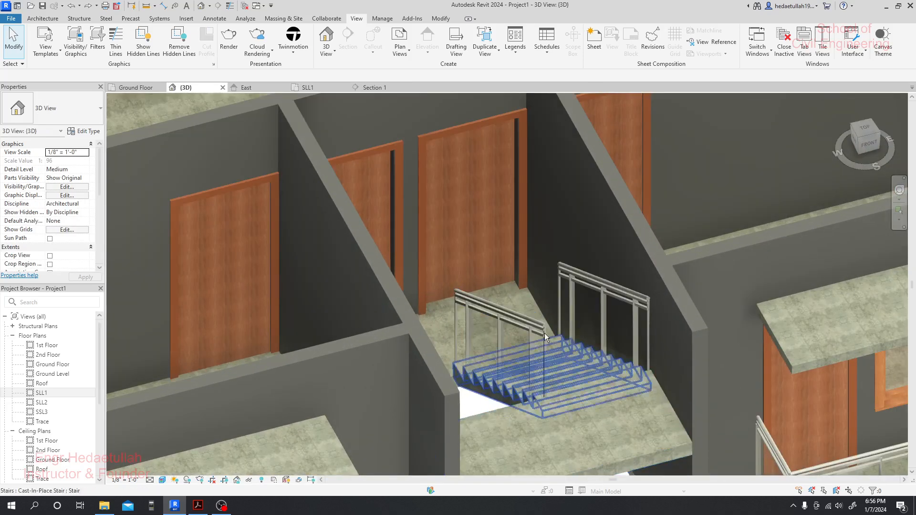
{"action": "scroll", "coordinate": [518, 327], "scroll_direction": "down", "scroll_amount": 2}
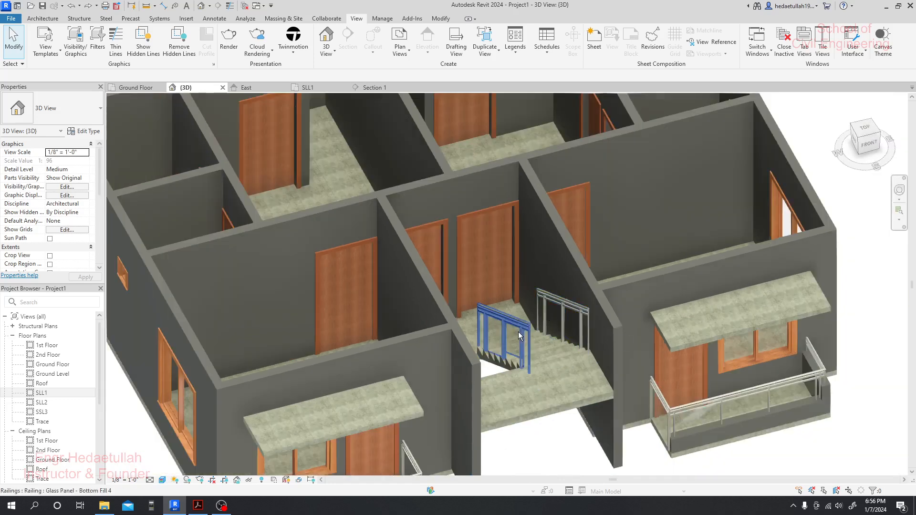
{"action": "scroll", "coordinate": [517, 346], "scroll_direction": "down", "scroll_amount": 1}
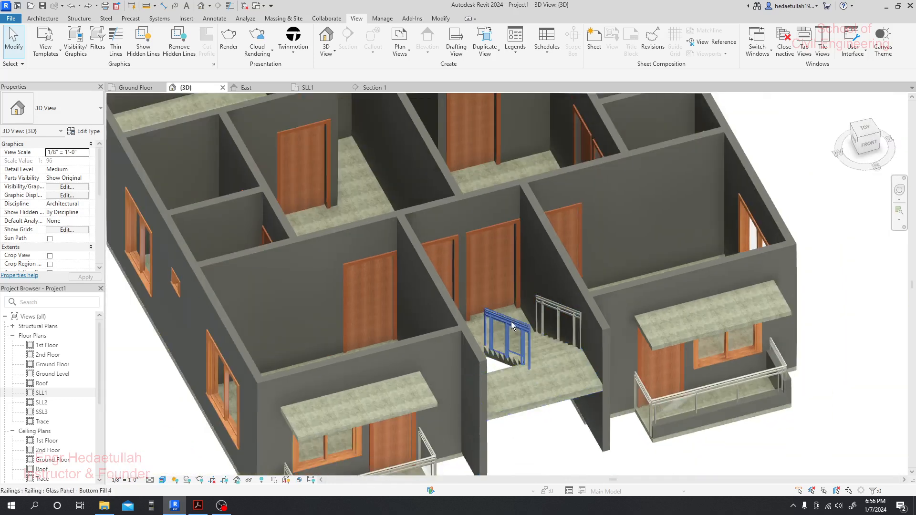
{"action": "scroll", "coordinate": [511, 335], "scroll_direction": "up", "scroll_amount": 1}
{"action": "left_click", "coordinate": [512, 326]}
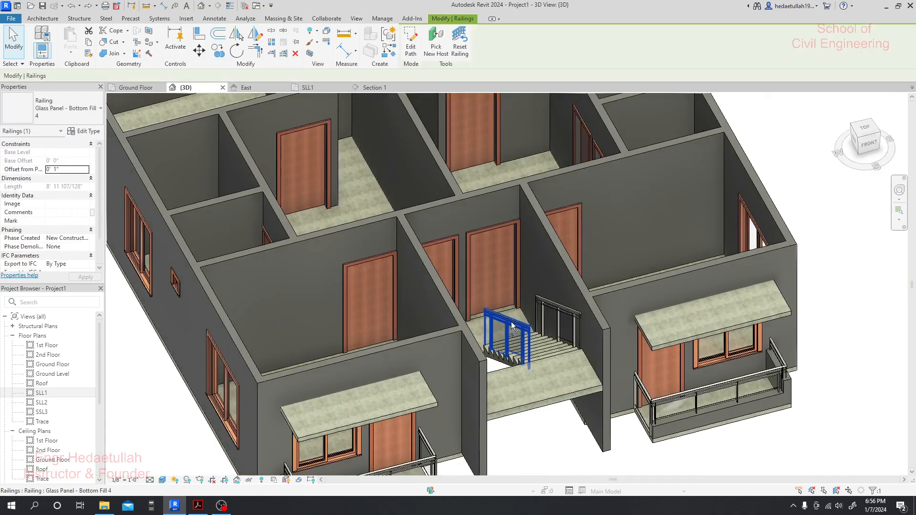
{"action": "left_click", "coordinate": [554, 307]}
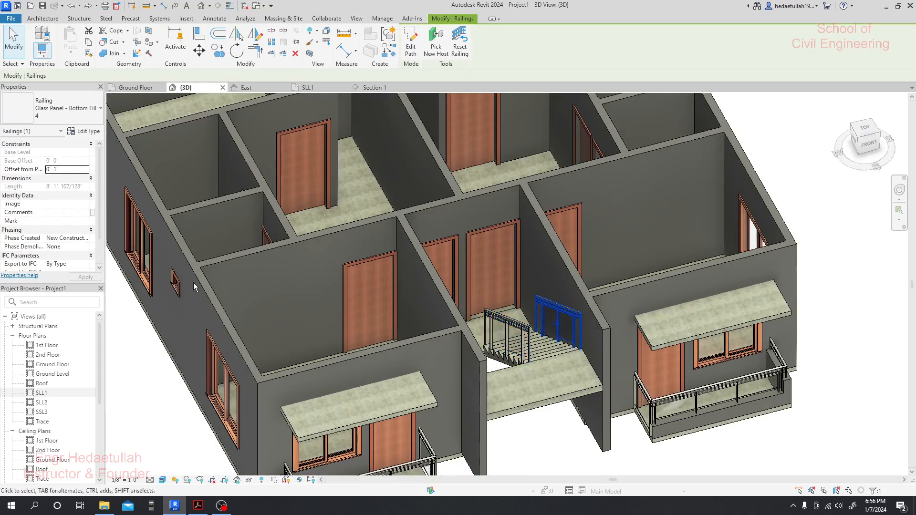
{"action": "key", "text": "Escape"}
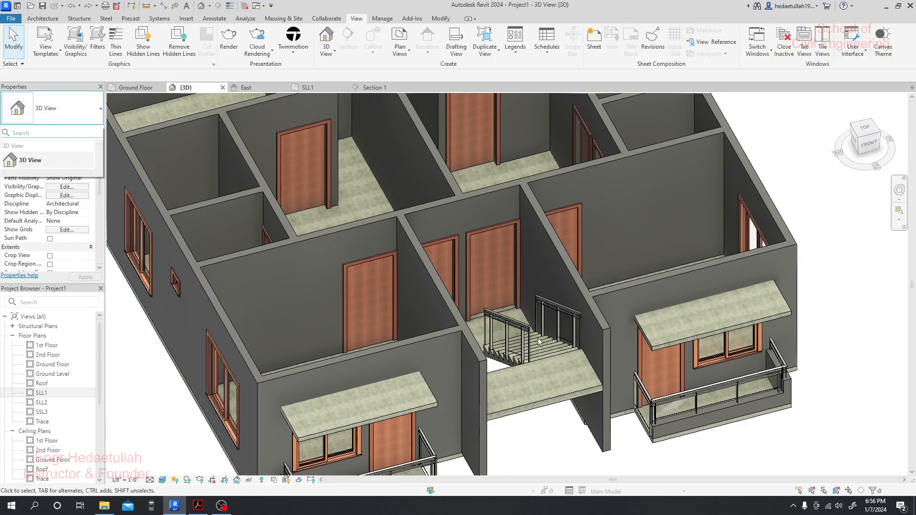
- Open the type properties of the flight and review its calculation rules for riser height, tread depth and run width
{"action": "left_click", "coordinate": [543, 351]}
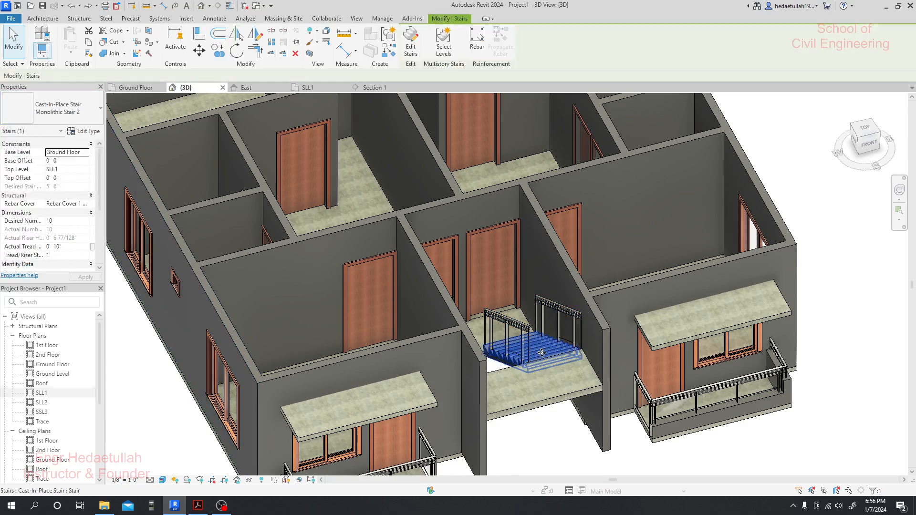
{"action": "left_click", "coordinate": [86, 131]}
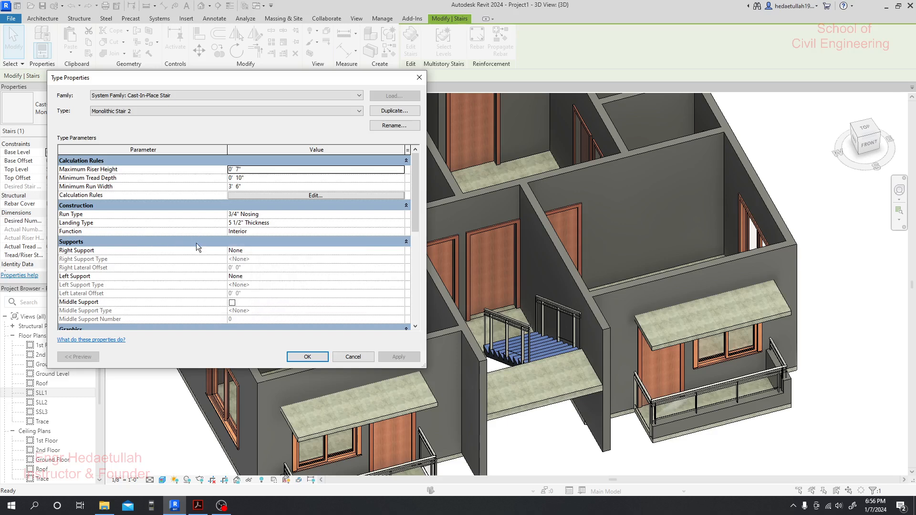
{"action": "scroll", "coordinate": [203, 247], "scroll_direction": "down", "scroll_amount": 1}
{"action": "left_click_drag", "start_coordinate": [285, 78], "coordinate": [355, 73]}
{"action": "scroll", "coordinate": [282, 232], "scroll_direction": "up", "scroll_amount": 1}
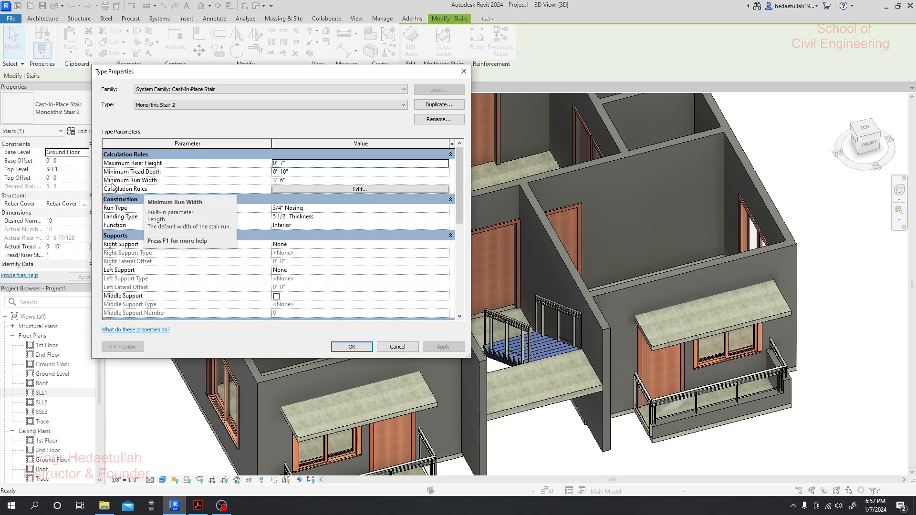
{"action": "scroll", "coordinate": [281, 234], "scroll_direction": "down", "scroll_amount": 1}
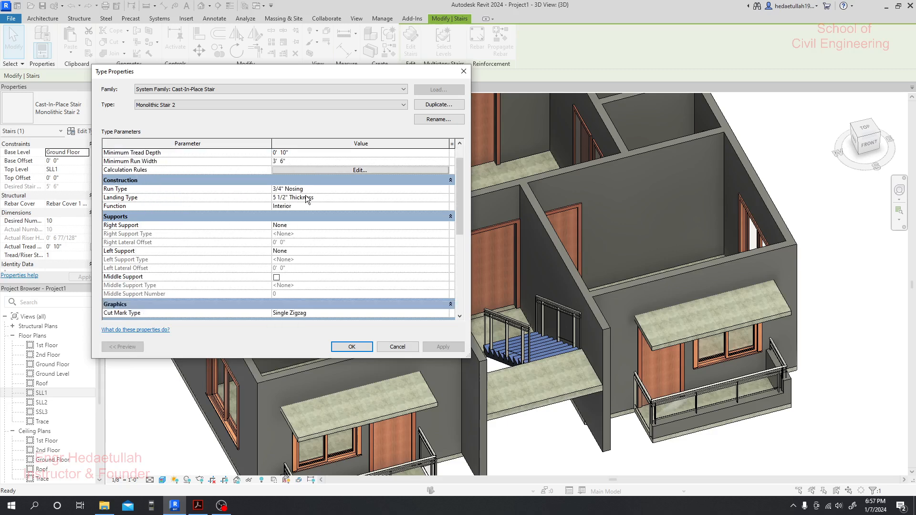
- Review the 3/4" Nosing run type's underside surface, material, tread and riser settings, and leave them without changes
{"action": "left_click", "coordinate": [408, 189]}
{"action": "left_click", "coordinate": [447, 189]}
{"action": "left_click", "coordinate": [428, 163]}
{"action": "left_click", "coordinate": [446, 165]}
{"action": "left_click", "coordinate": [447, 165]}
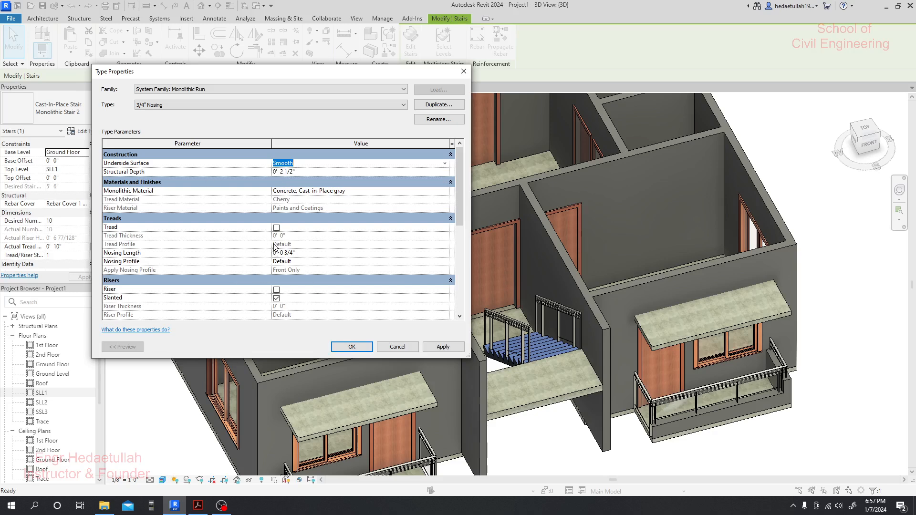
{"action": "scroll", "coordinate": [275, 247], "scroll_direction": "down", "scroll_amount": 2}
{"action": "scroll", "coordinate": [262, 281], "scroll_direction": "up", "scroll_amount": 2}
{"action": "left_click", "coordinate": [400, 346]}
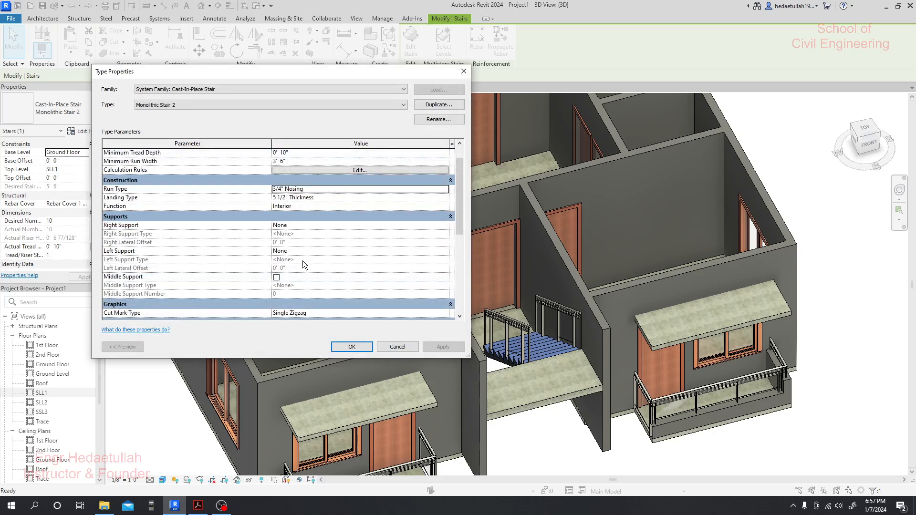
- Review the flight's landing type and open the stair calculator for its slope rules, leaving both without changes
{"action": "scroll", "coordinate": [301, 261], "scroll_direction": "down", "scroll_amount": 1}
{"action": "scroll", "coordinate": [232, 240], "scroll_direction": "up", "scroll_amount": 2}
{"action": "left_click", "coordinate": [306, 217]}
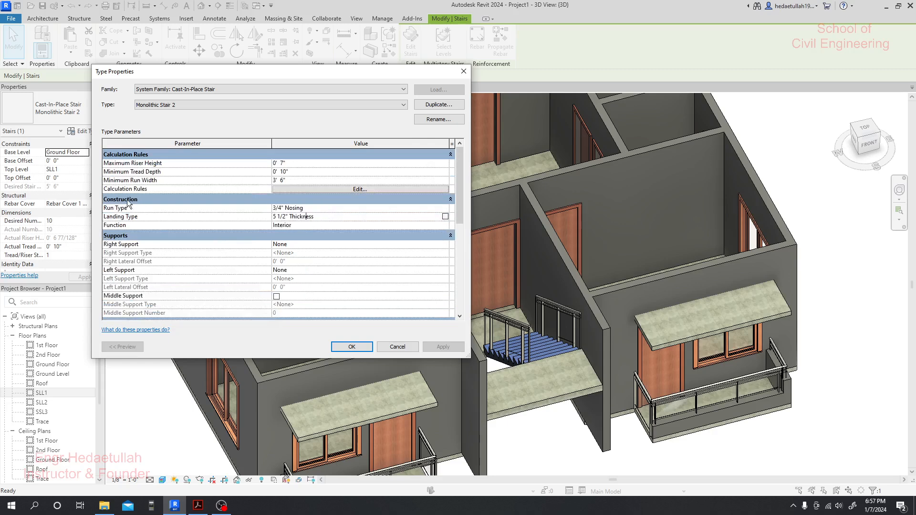
{"action": "scroll", "coordinate": [296, 284], "scroll_direction": "down", "scroll_amount": 3}
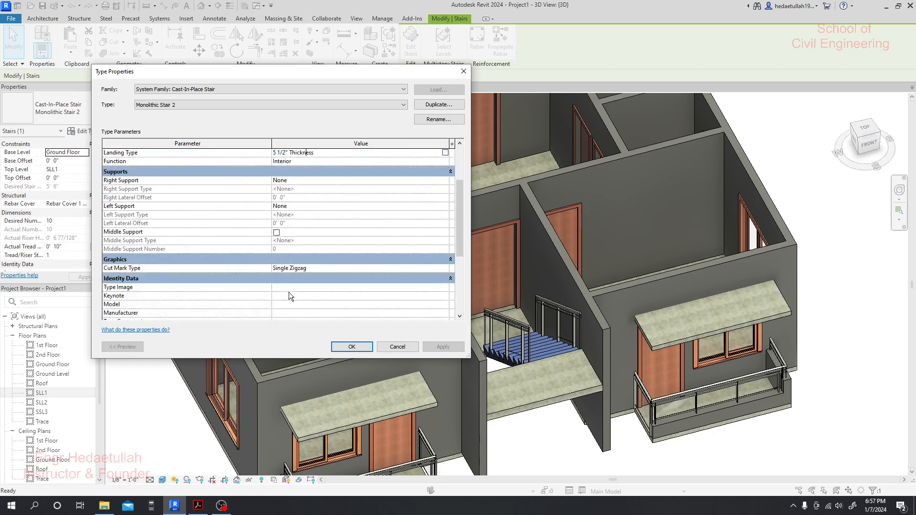
{"action": "scroll", "coordinate": [253, 279], "scroll_direction": "up", "scroll_amount": 3}
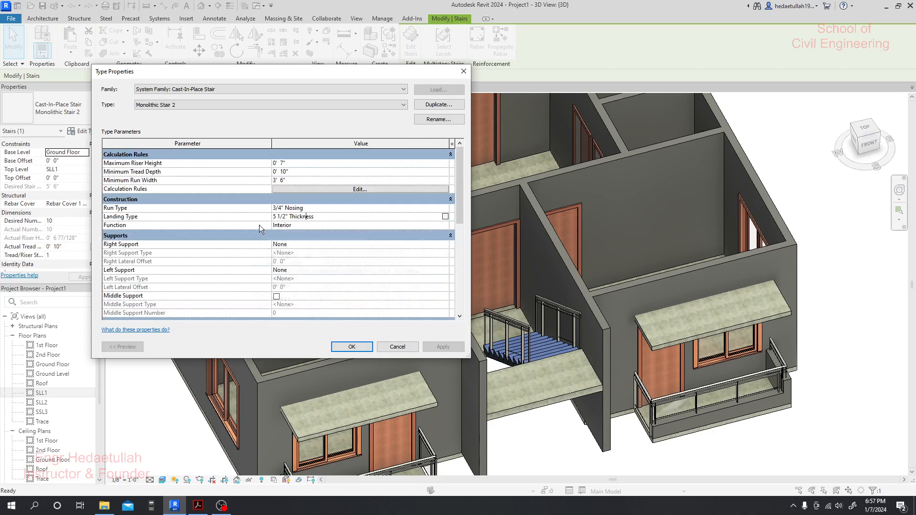
{"action": "left_click", "coordinate": [356, 192]}
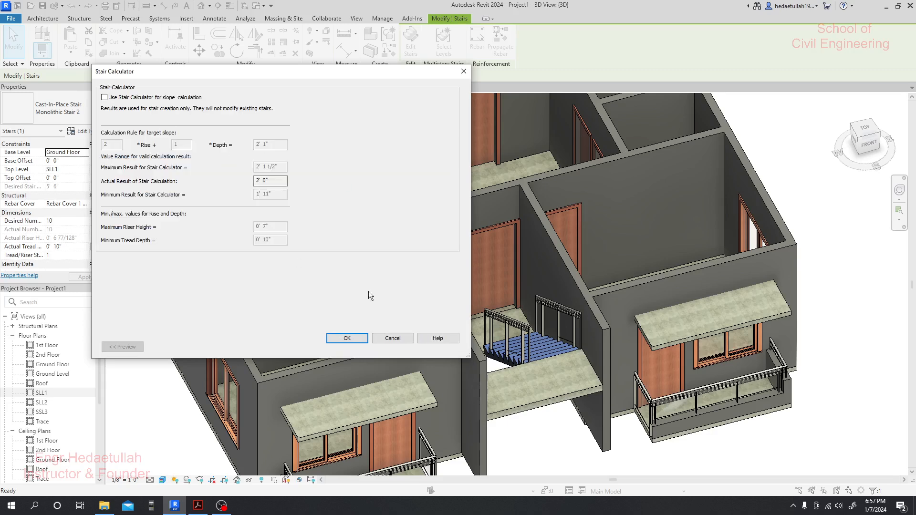
{"action": "left_click", "coordinate": [392, 338]}
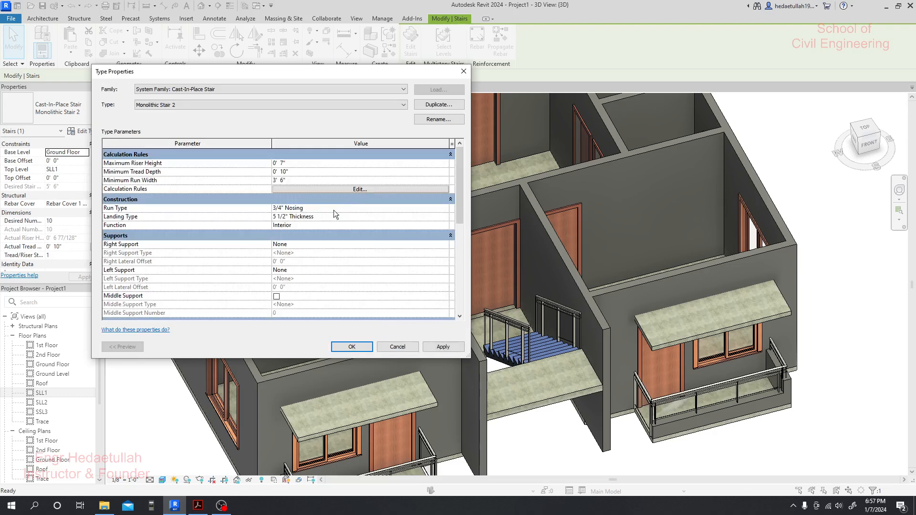
- Turn off slanted risers in the 3/4" Nosing run type and check its underside surface setting
{"action": "left_click", "coordinate": [370, 209]}
{"action": "left_click", "coordinate": [445, 208]}
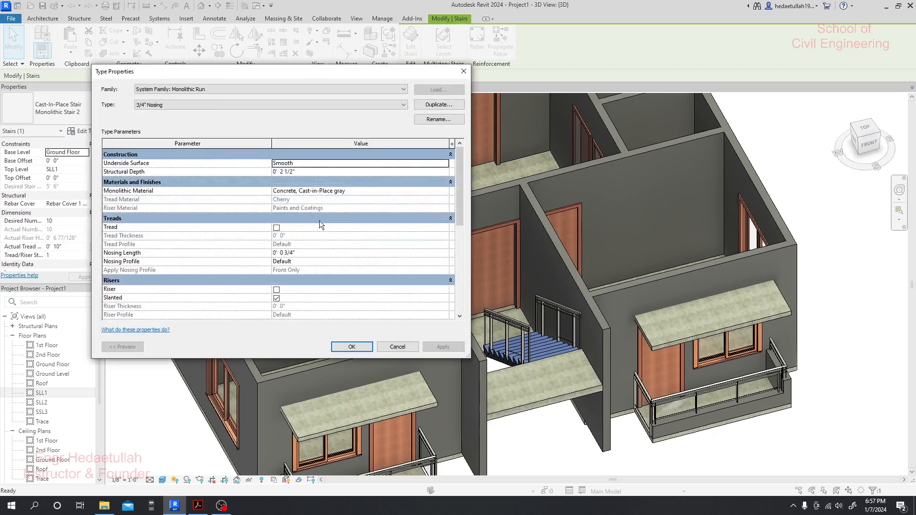
{"action": "scroll", "coordinate": [274, 234], "scroll_direction": "down", "scroll_amount": 2}
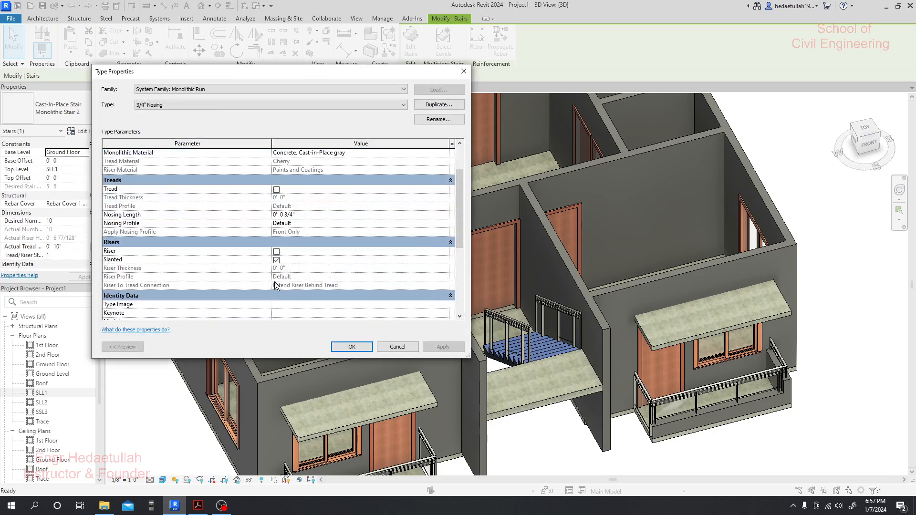
{"action": "left_click", "coordinate": [276, 259]}
{"action": "scroll", "coordinate": [277, 263], "scroll_direction": "up", "scroll_amount": 2}
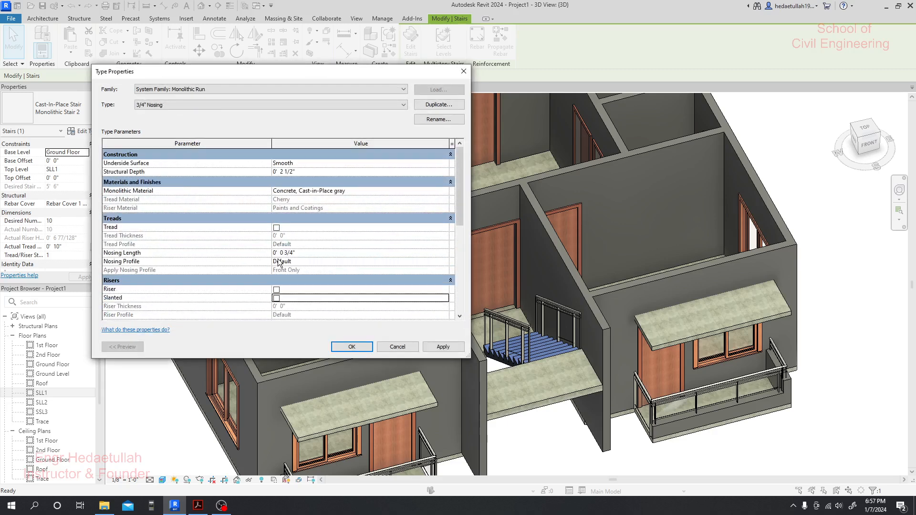
{"action": "left_click", "coordinate": [302, 170]}
{"action": "left_click", "coordinate": [347, 168]}
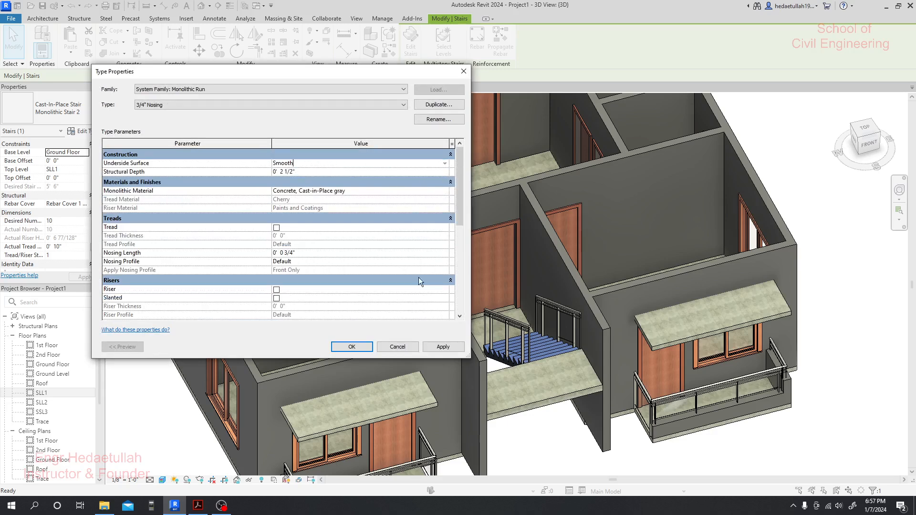
{"action": "left_click", "coordinate": [352, 346]}
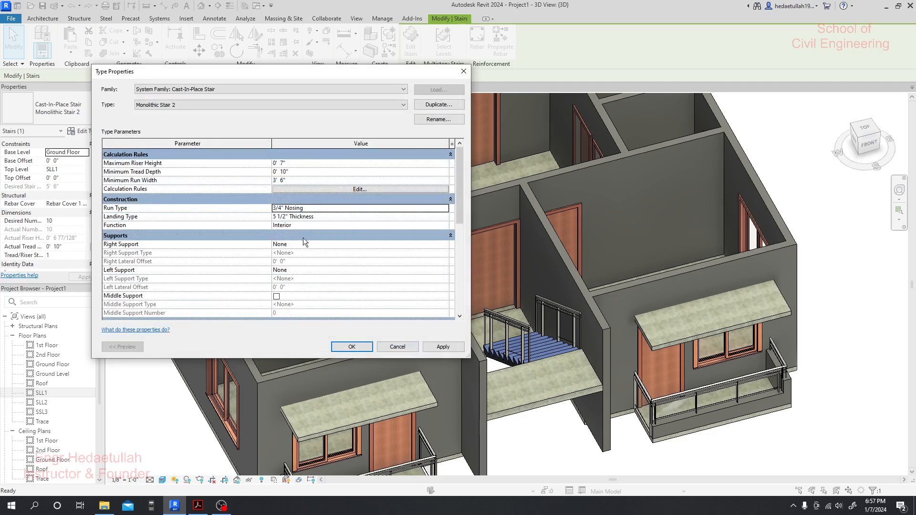
- Review the construction, supports, graphics and identity parameters of the Monolithic Stair 2 type
{"action": "left_click", "coordinate": [167, 201]}
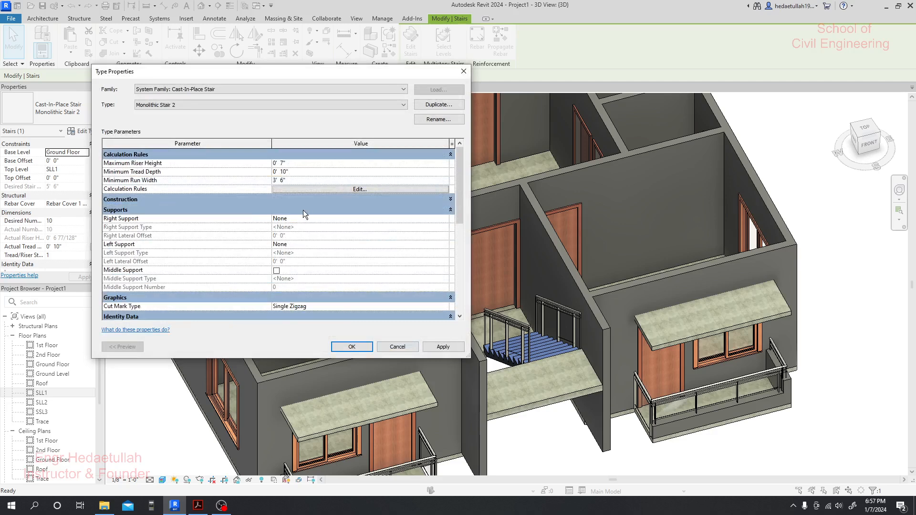
{"action": "left_click", "coordinate": [253, 199]}
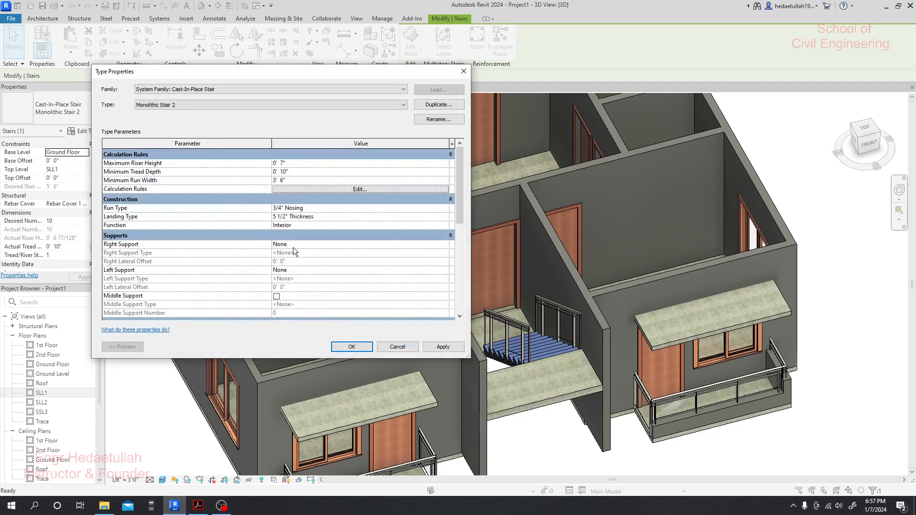
{"action": "scroll", "coordinate": [247, 253], "scroll_direction": "down", "scroll_amount": 4}
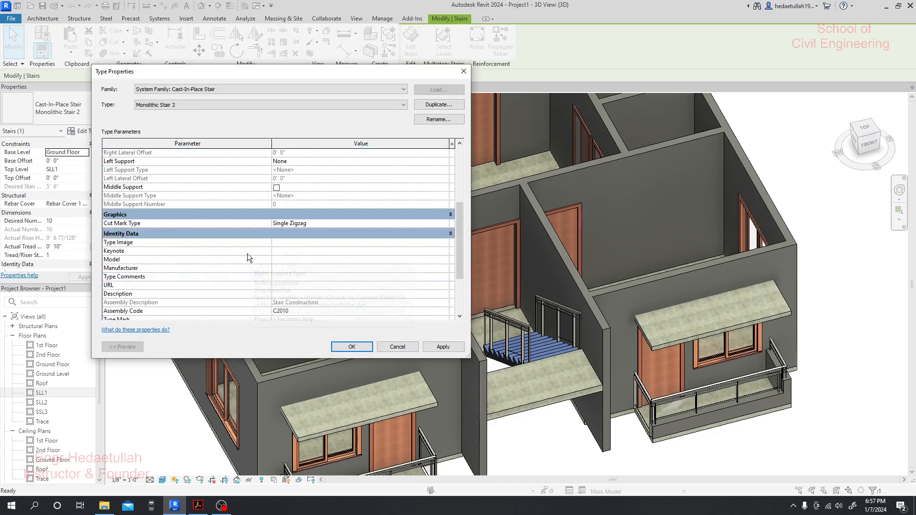
{"action": "scroll", "coordinate": [247, 253], "scroll_direction": "down", "scroll_amount": 3}
{"action": "scroll", "coordinate": [247, 254], "scroll_direction": "up", "scroll_amount": 5}
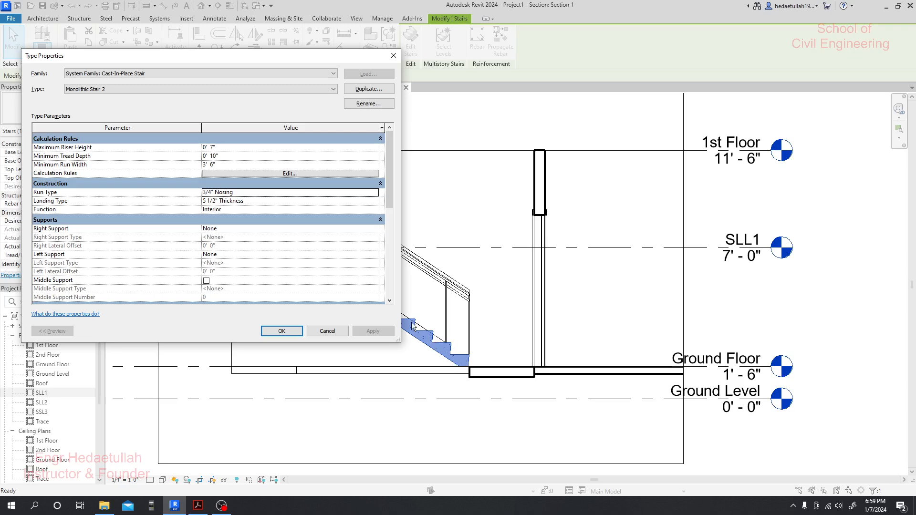
- Open the 3/4" Nosing run type while the section is shown, turn off its slanted risers and apply the change
{"action": "left_click", "coordinate": [366, 195]}
{"action": "left_click", "coordinate": [376, 193]}
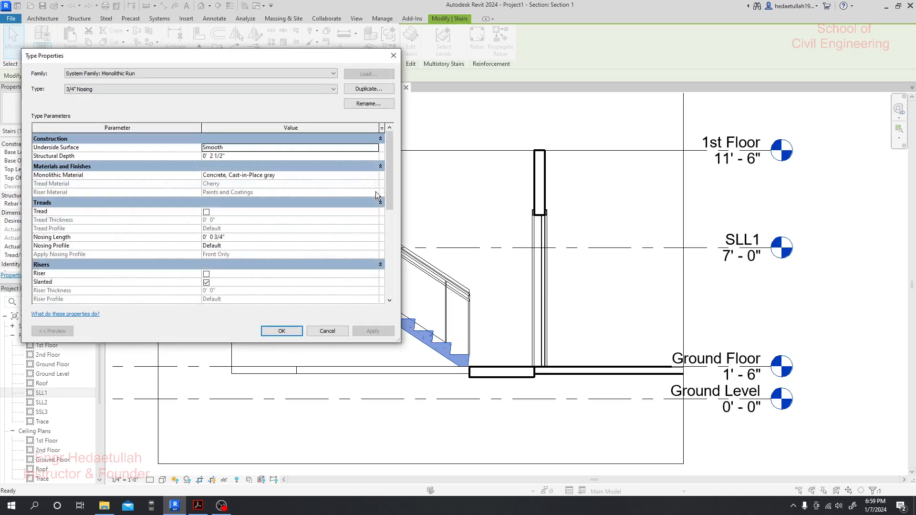
{"action": "left_click", "coordinate": [206, 282]}
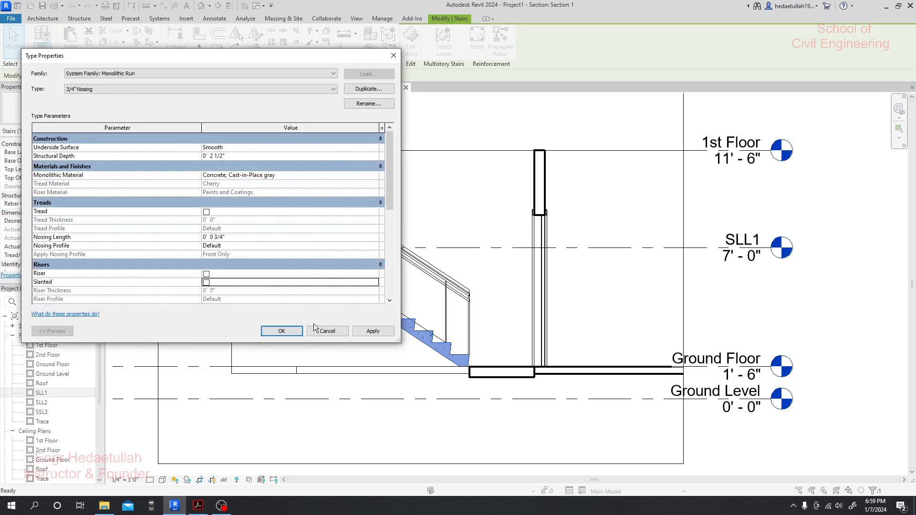
{"action": "left_click", "coordinate": [368, 329]}
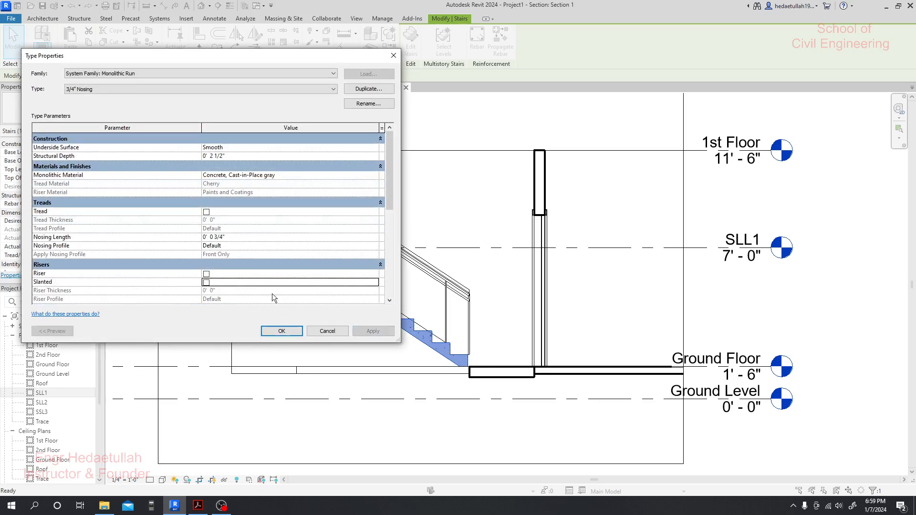
- Try separate risers and treads on the 3/4" Nosing run type in section, and turn both off again
{"action": "left_click", "coordinate": [206, 274]}
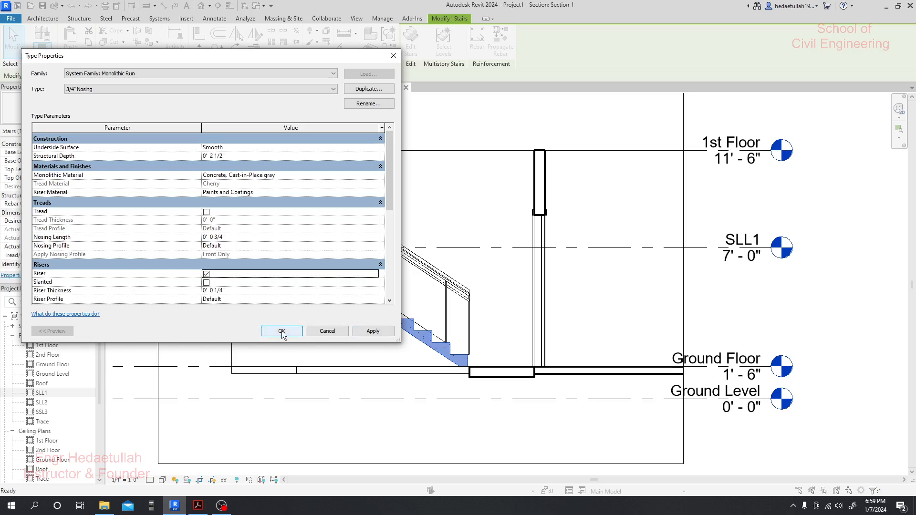
{"action": "left_click", "coordinate": [369, 330]}
{"action": "left_click", "coordinate": [206, 211]}
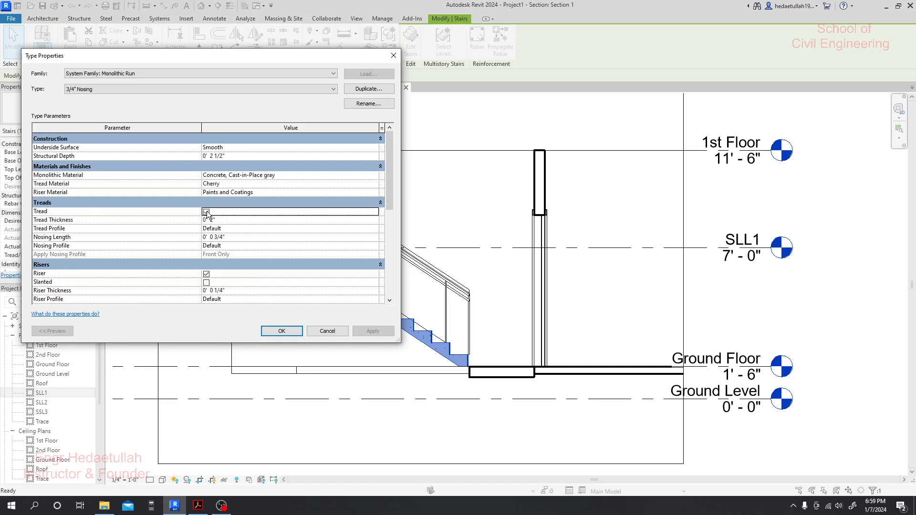
{"action": "left_click", "coordinate": [373, 332]}
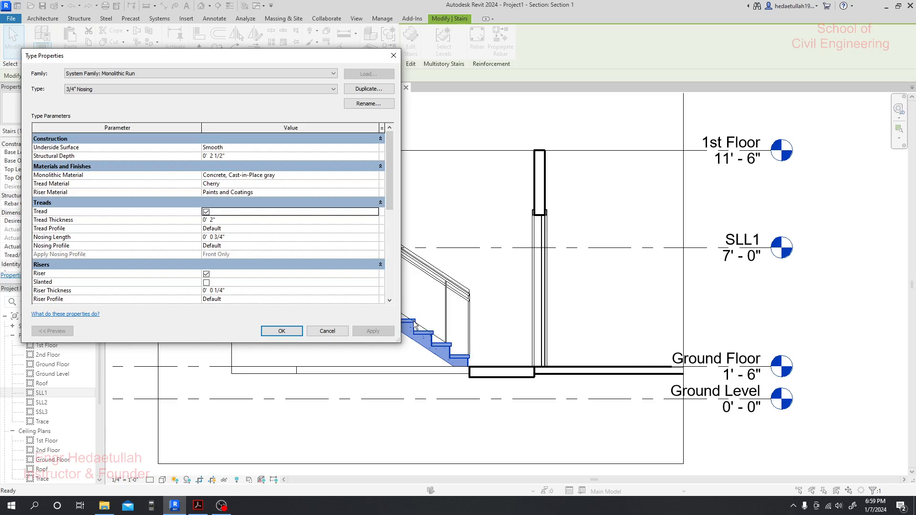
{"action": "left_click", "coordinate": [206, 211]}
{"action": "left_click", "coordinate": [206, 274]}
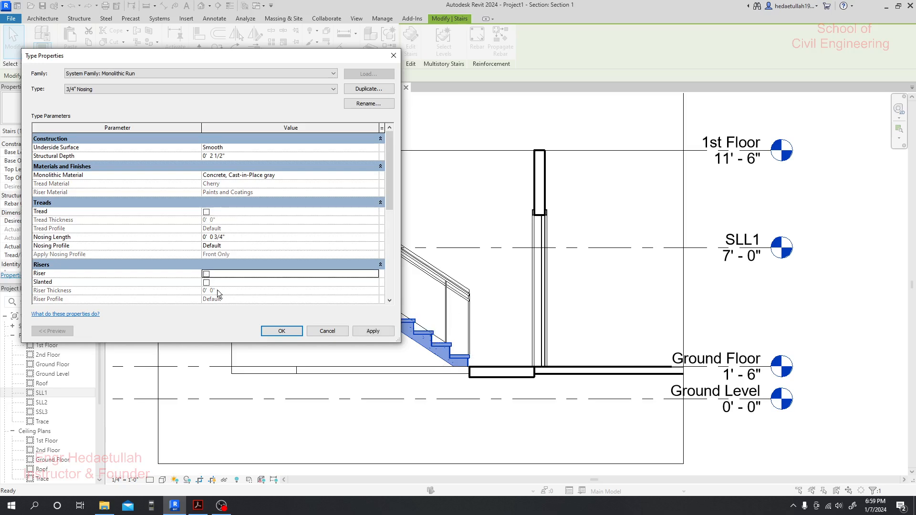
{"action": "left_click", "coordinate": [379, 330]}
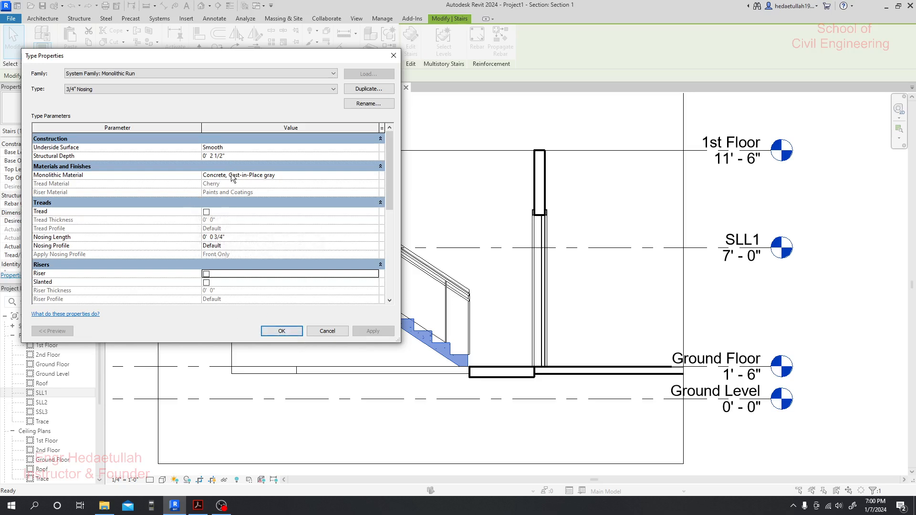
- Accept the run type's settings, apply them to the stair type, and review its supports, identity and IFC parameters before closing
{"action": "left_click", "coordinate": [287, 331]}
{"action": "left_click", "coordinate": [370, 333]}
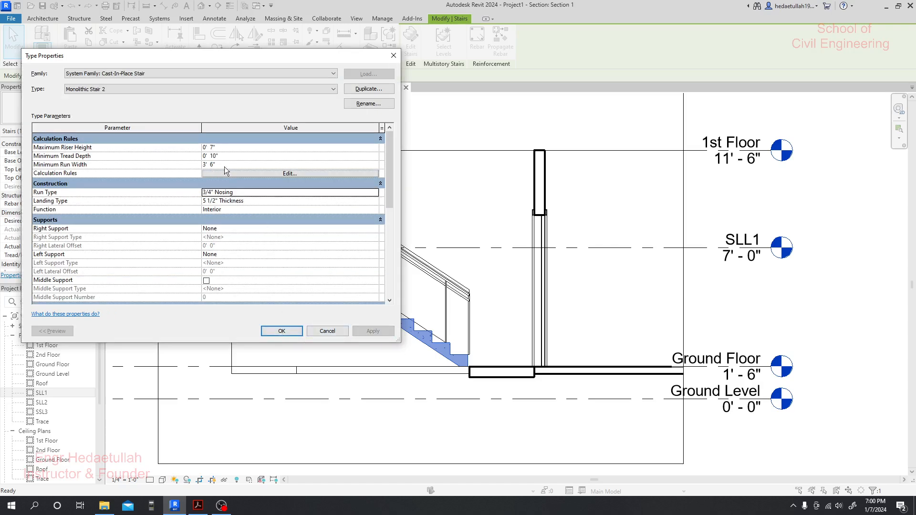
{"action": "scroll", "coordinate": [148, 224], "scroll_direction": "down", "scroll_amount": 5}
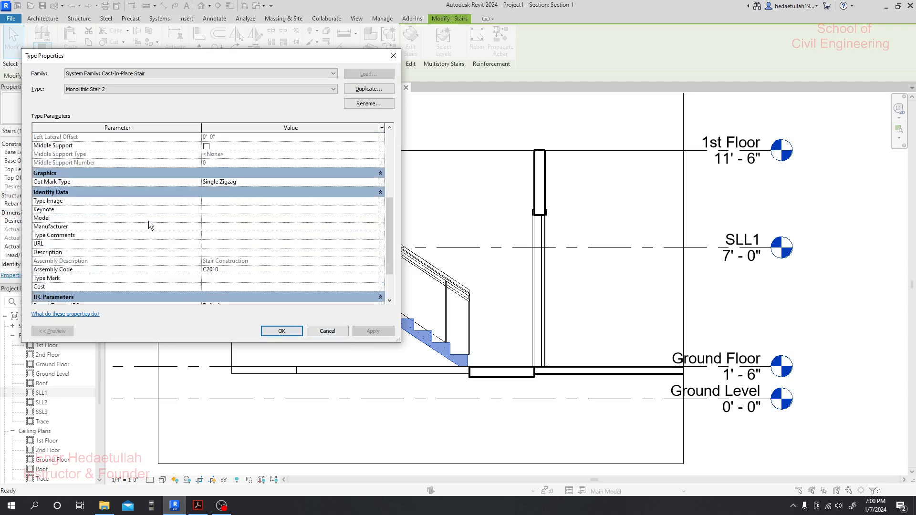
{"action": "scroll", "coordinate": [148, 224], "scroll_direction": "up", "scroll_amount": 3}
{"action": "scroll", "coordinate": [149, 223], "scroll_direction": "up", "scroll_amount": 3}
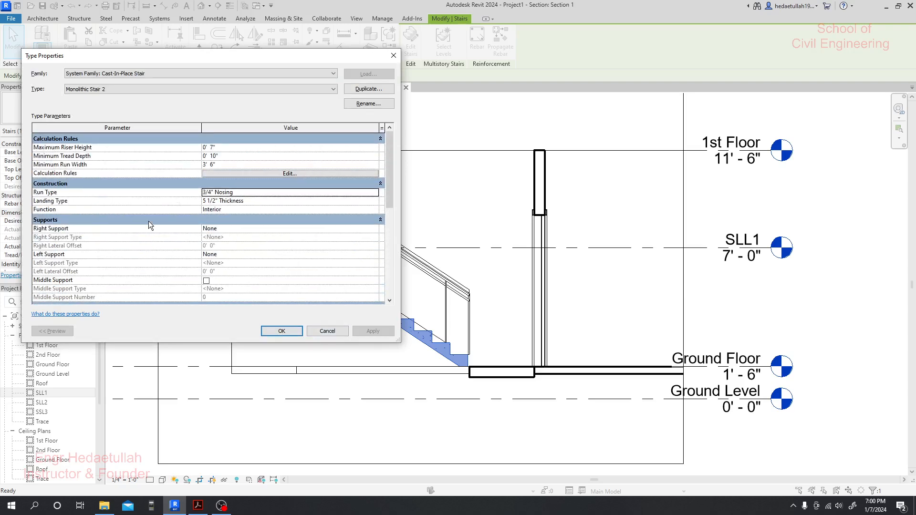
{"action": "scroll", "coordinate": [323, 239], "scroll_direction": "down", "scroll_amount": 3}
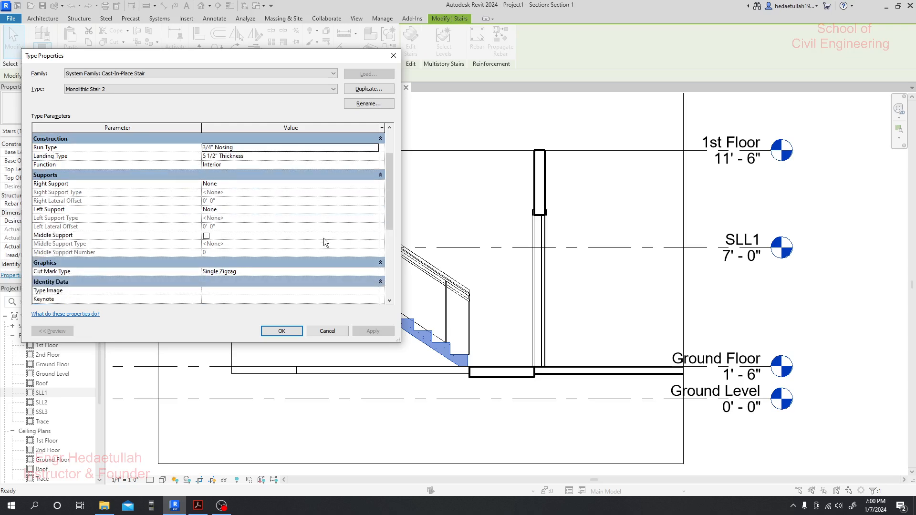
{"action": "scroll", "coordinate": [314, 242], "scroll_direction": "down", "scroll_amount": 4}
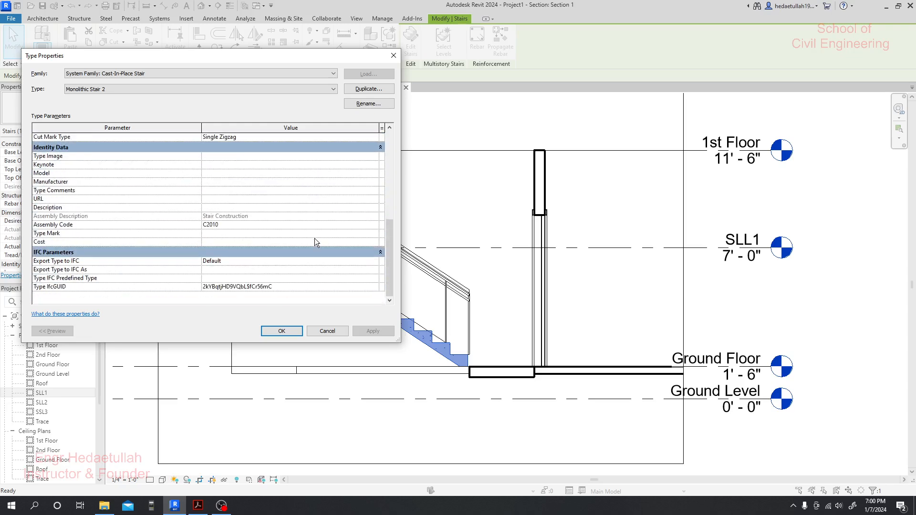
{"action": "scroll", "coordinate": [299, 242], "scroll_direction": "up", "scroll_amount": 2}
{"action": "scroll", "coordinate": [299, 242], "scroll_direction": "up", "scroll_amount": 6}
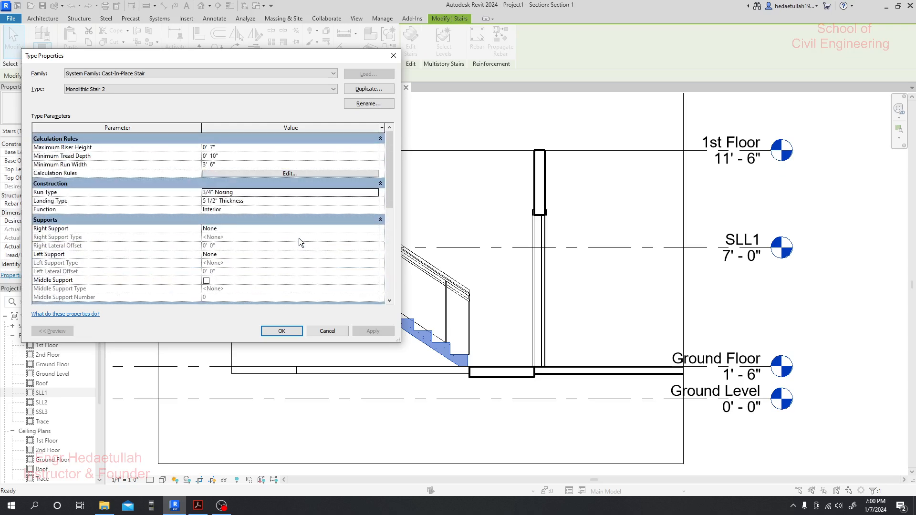
{"action": "left_click", "coordinate": [327, 331]}
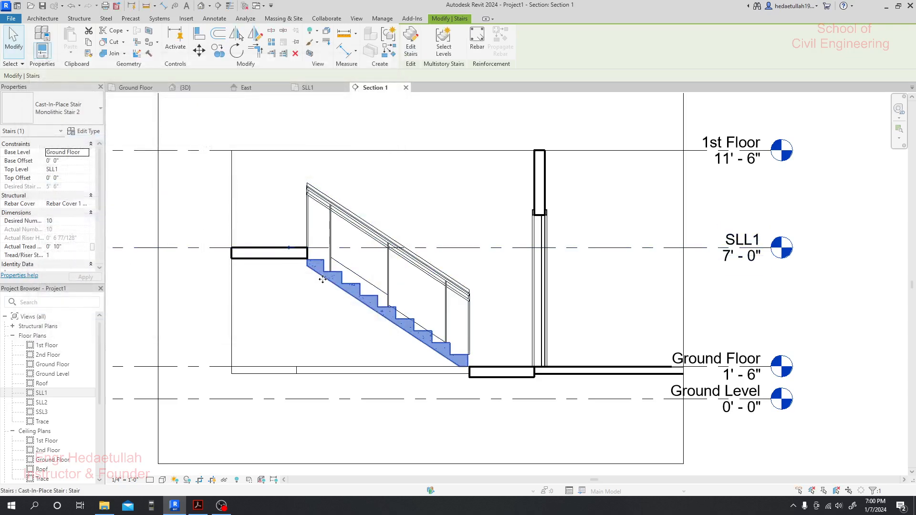
- Switch to the Ground Floor plan and duplicate the selected flight's stair type as Monolithic Stair 3
{"action": "left_click", "coordinate": [154, 90]}
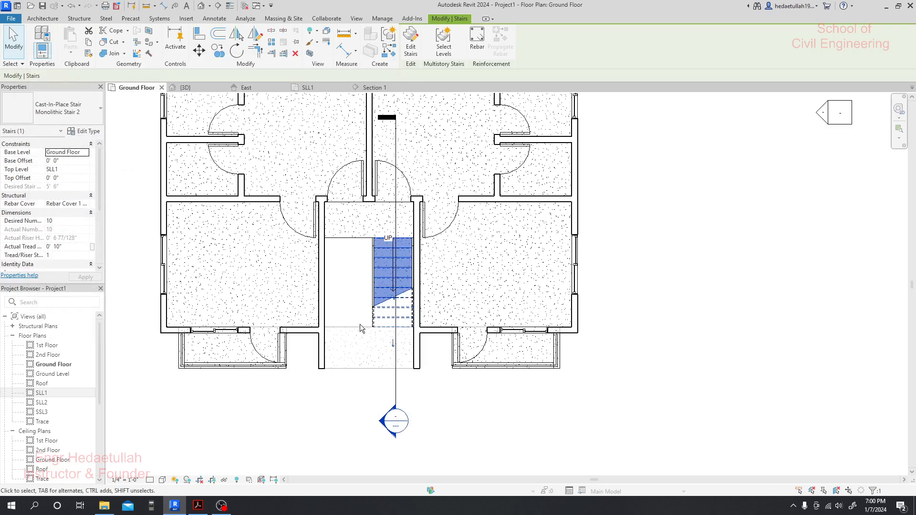
{"action": "middle_click_drag", "start_coordinate": [331, 419], "coordinate": [333, 420]}
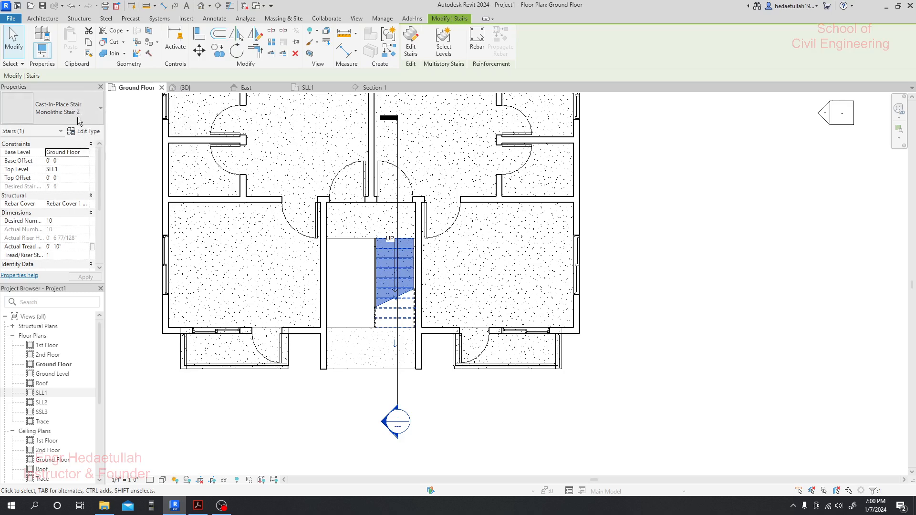
{"action": "left_click", "coordinate": [85, 131]}
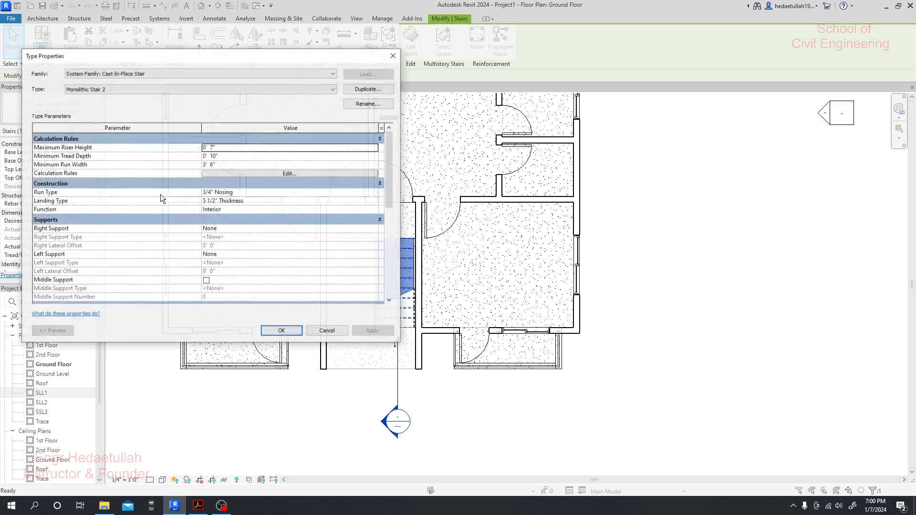
{"action": "left_click", "coordinate": [369, 90]}
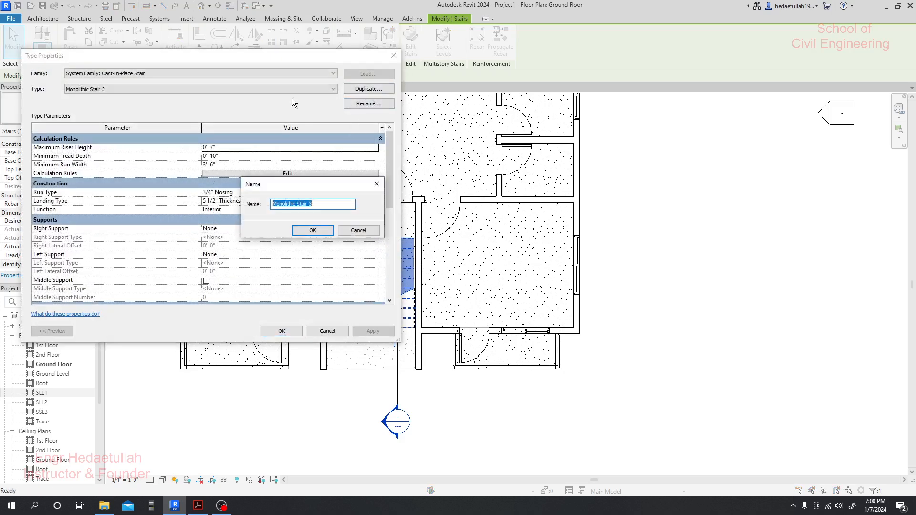
{"action": "left_click", "coordinate": [313, 231]}
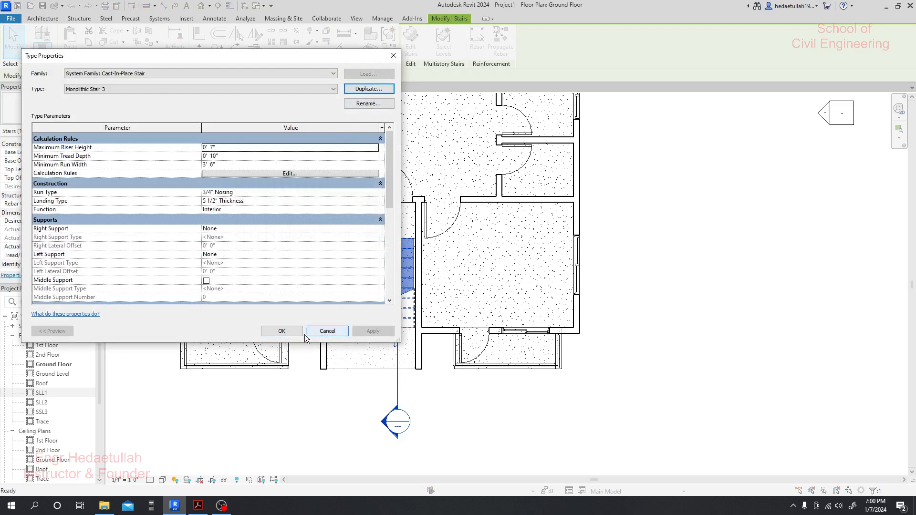
{"action": "left_click", "coordinate": [281, 331]}
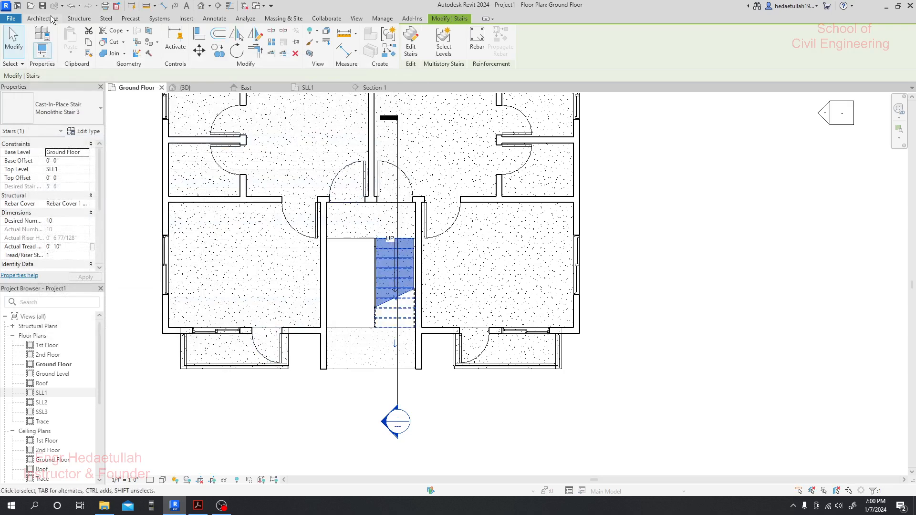
- Start a new stair on the Ground Floor plan and duplicate its cast-in-place type as Monolithic Stair 4
{"action": "left_click", "coordinate": [350, 389]}
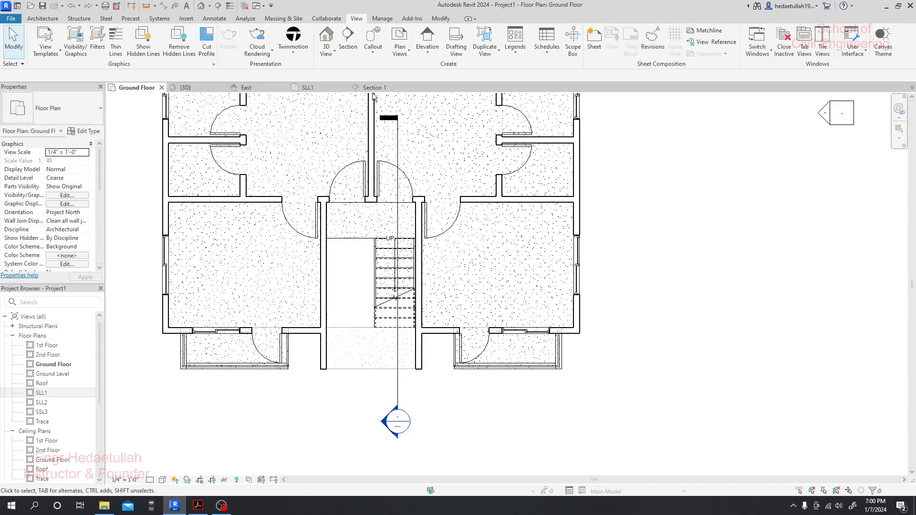
{"action": "left_click", "coordinate": [42, 19]}
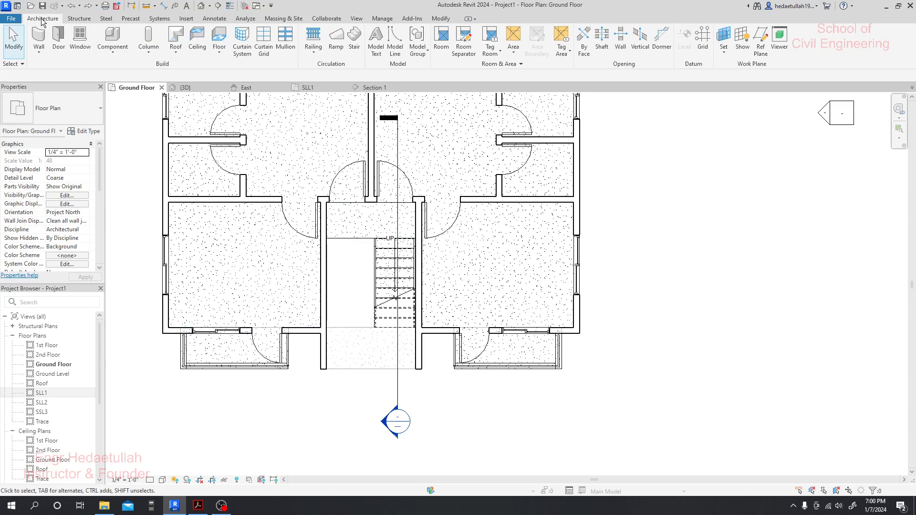
{"action": "left_click", "coordinate": [355, 38]}
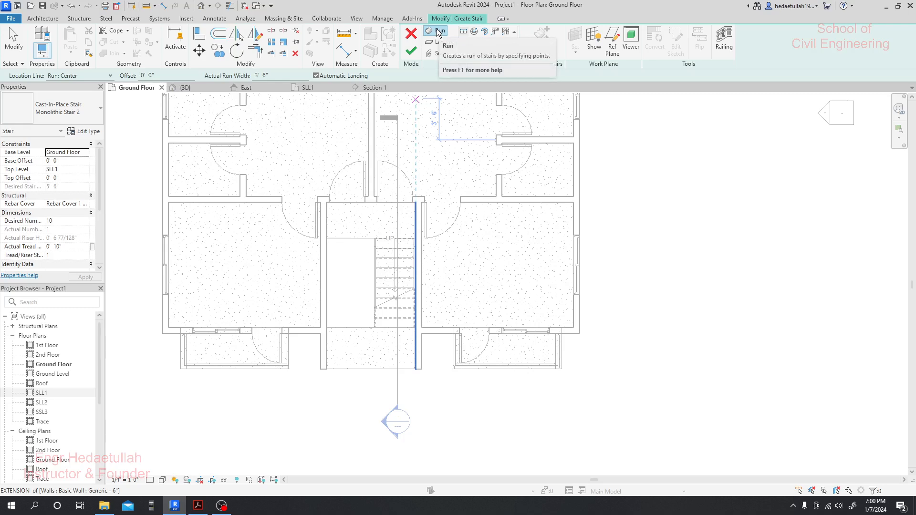
{"action": "left_click", "coordinate": [84, 130]}
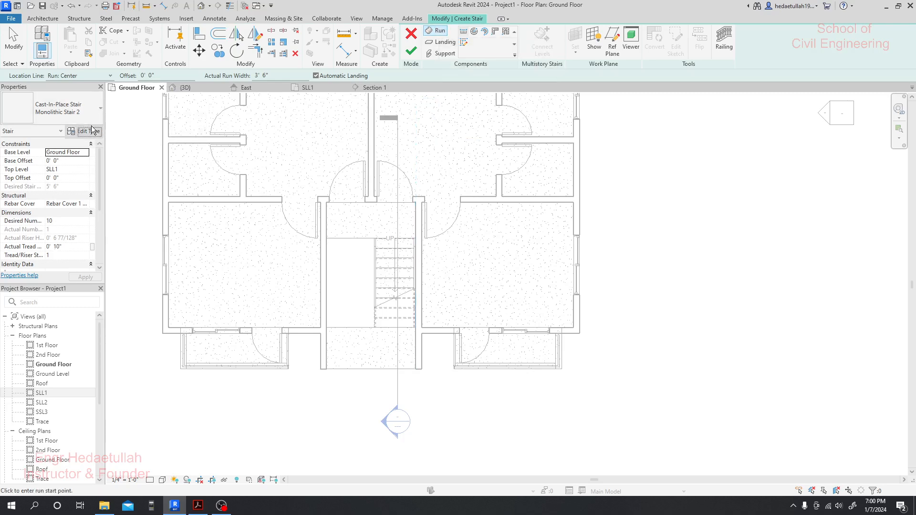
{"action": "left_click", "coordinate": [364, 89]}
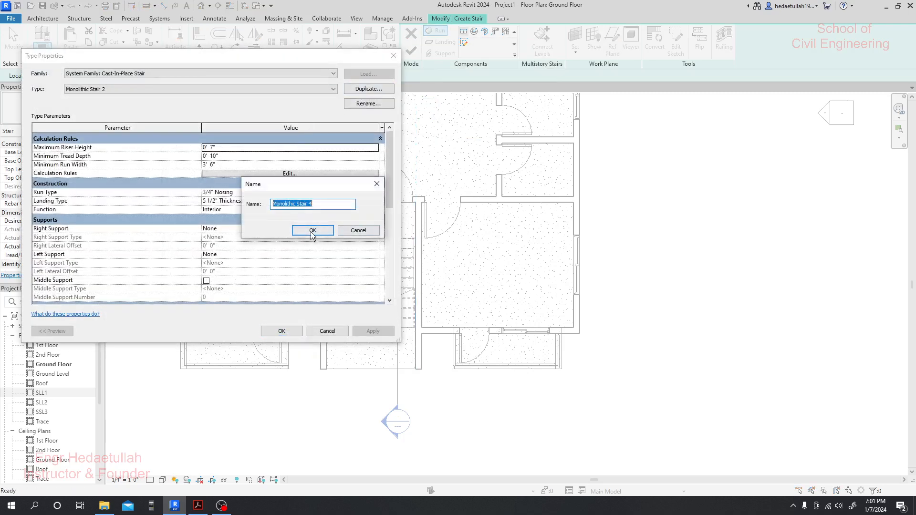
{"action": "left_click", "coordinate": [313, 230]}
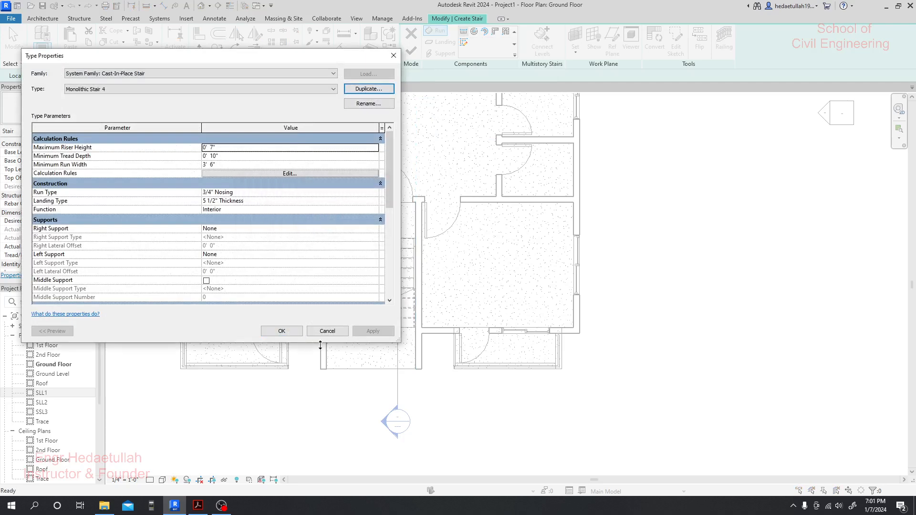
{"action": "left_click", "coordinate": [282, 331]}
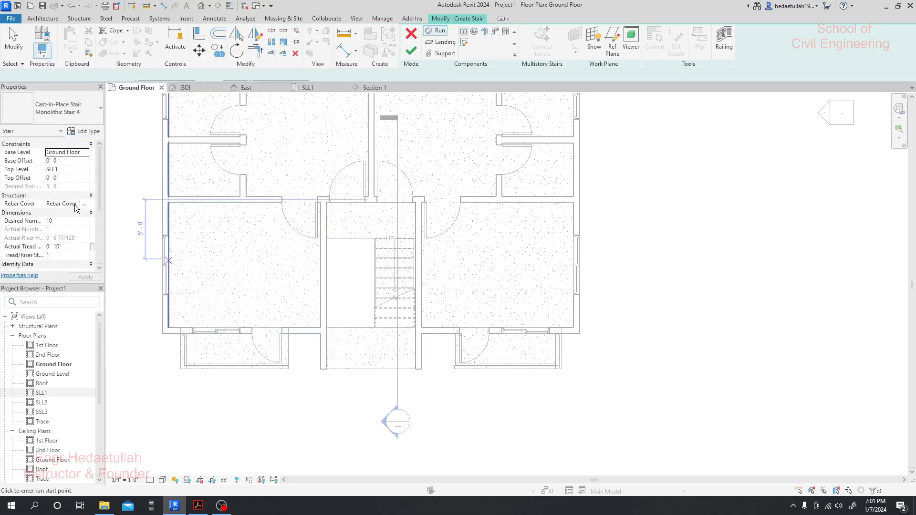
- Set the new stair's base level to SLL1 and its top level to 1st Floor
{"action": "left_click", "coordinate": [347, 327]}
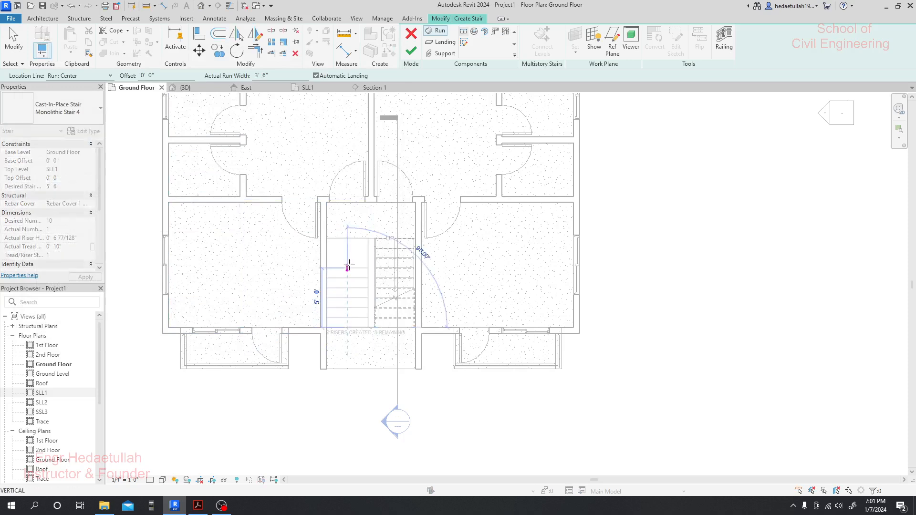
{"action": "key", "text": "Escape"}
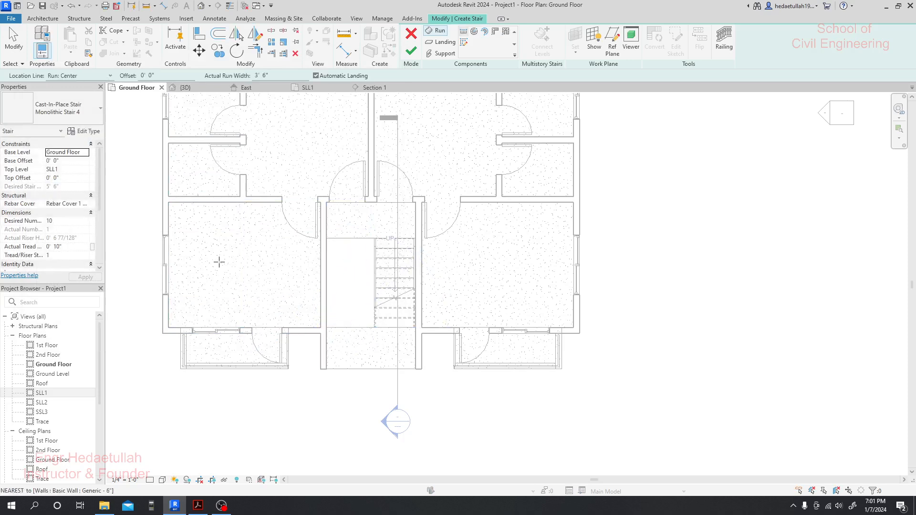
{"action": "left_click", "coordinate": [86, 155]}
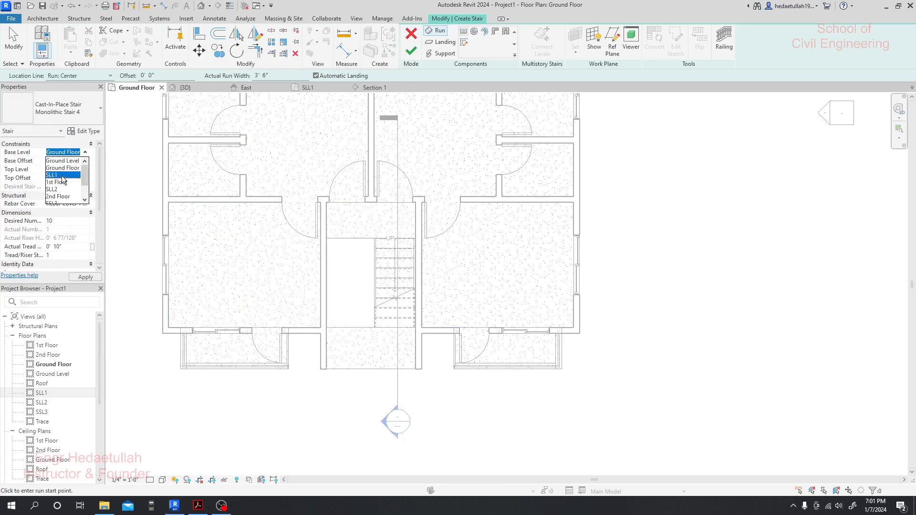
{"action": "left_click", "coordinate": [66, 175]}
{"action": "left_click", "coordinate": [84, 173]}
{"action": "left_click", "coordinate": [85, 171]}
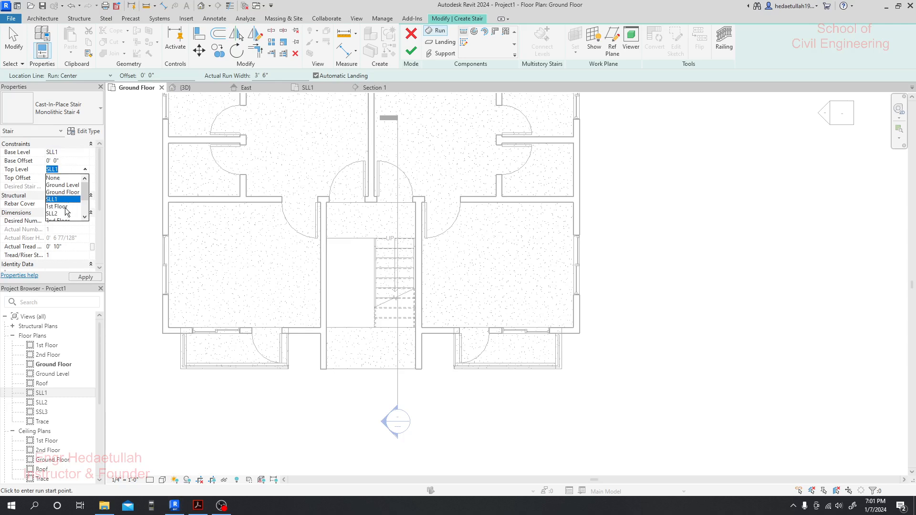
{"action": "left_click", "coordinate": [66, 207]}
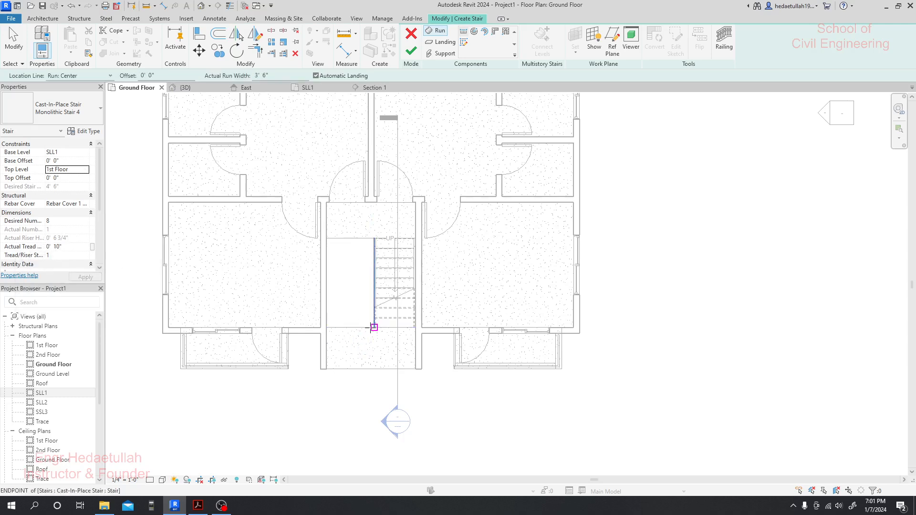
- Draw a straight 8-riser run from the outer landing's edge toward the inner landing, beside the lower flight, and finish the stair
{"action": "left_click", "coordinate": [346, 328]}
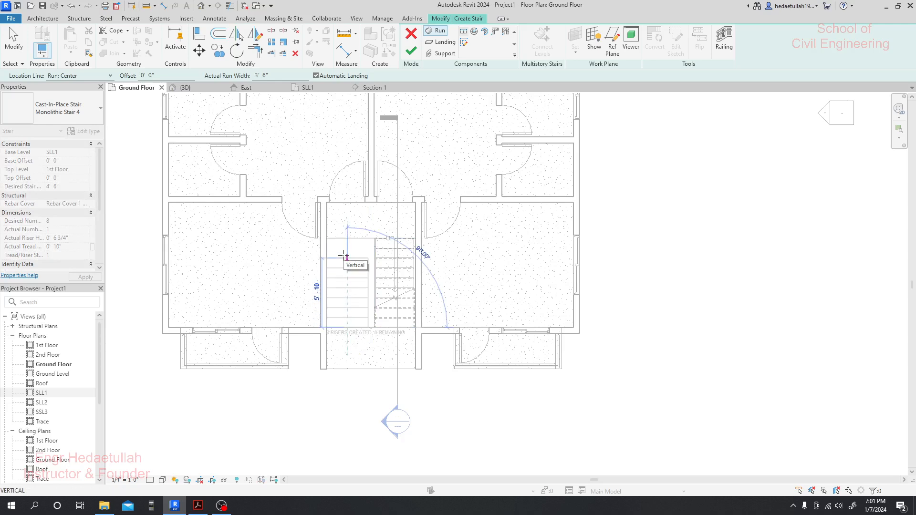
{"action": "left_click", "coordinate": [348, 245]}
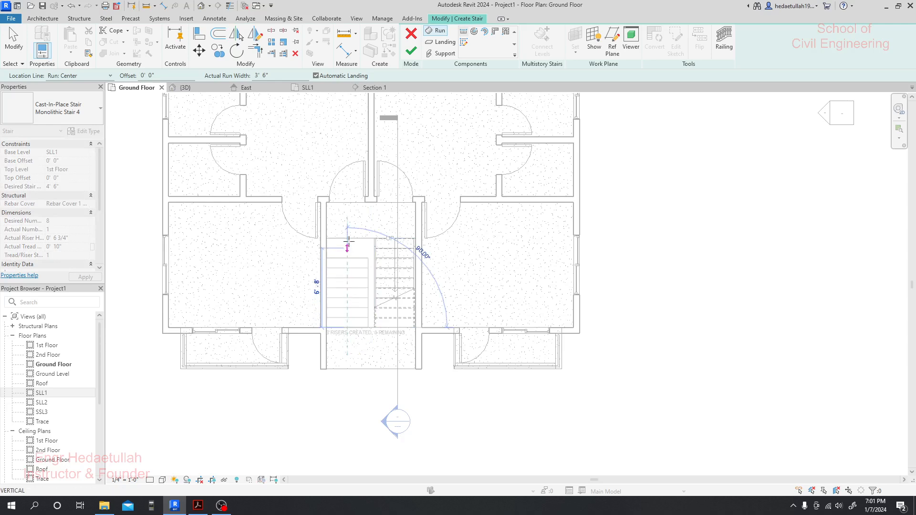
{"action": "key", "text": "Escape"}
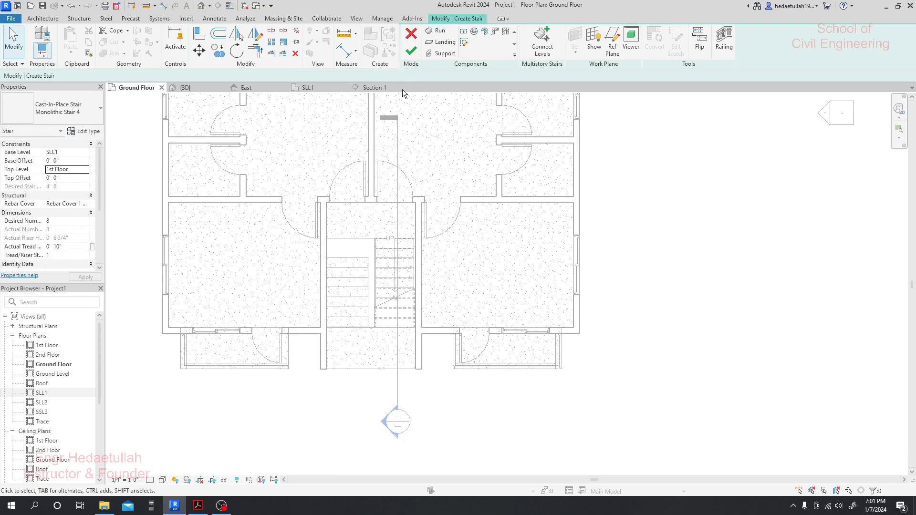
{"action": "left_click", "coordinate": [412, 53]}
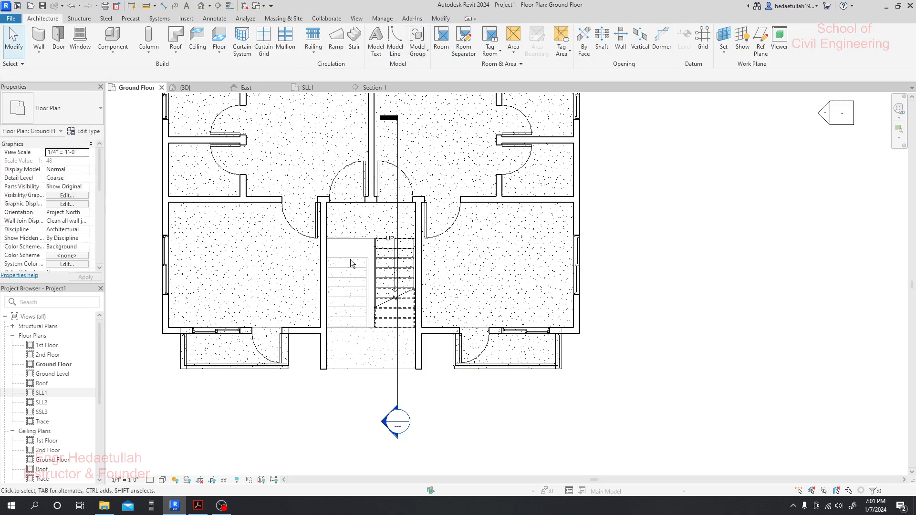
- Examine how the new upper flight meets the SLL1 landing and the 1st Floor level in Section 1
{"action": "left_click", "coordinate": [364, 88]}
{"action": "scroll", "coordinate": [380, 238], "scroll_direction": "up", "scroll_amount": 3}
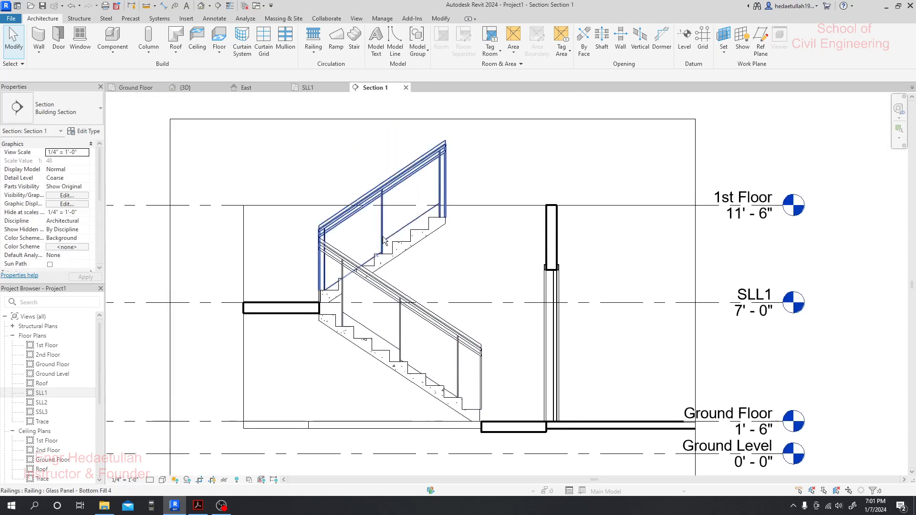
{"action": "scroll", "coordinate": [445, 225], "scroll_direction": "up", "scroll_amount": 3}
{"action": "scroll", "coordinate": [449, 197], "scroll_direction": "down", "scroll_amount": 2}
{"action": "middle_click_drag", "start_coordinate": [458, 210], "coordinate": [469, 222]}
{"action": "scroll", "coordinate": [501, 233], "scroll_direction": "down", "scroll_amount": 2}
{"action": "middle_click_drag", "start_coordinate": [491, 260], "coordinate": [486, 282]}
{"action": "scroll", "coordinate": [424, 295], "scroll_direction": "up", "scroll_amount": 1}
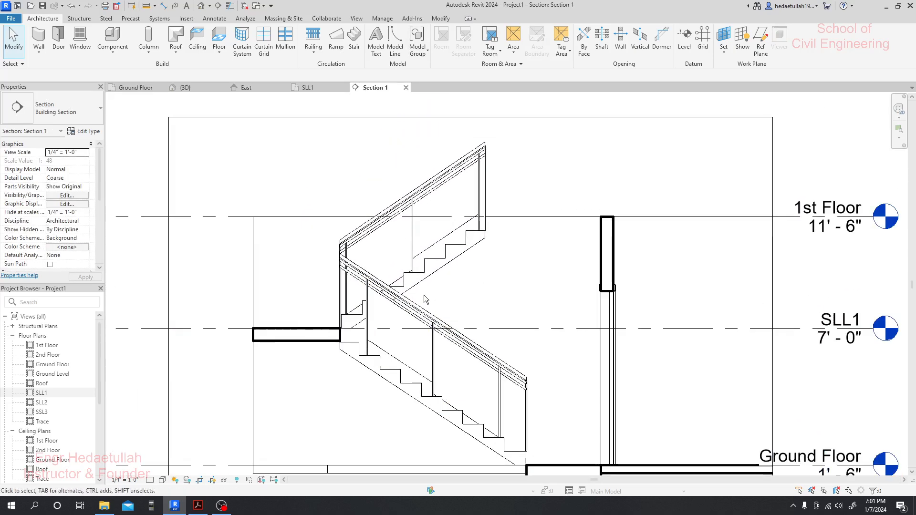
- Try reversing the upper flight's direction in section, and flip it back
{"action": "left_click", "coordinate": [476, 244]}
{"action": "left_click", "coordinate": [501, 216]}
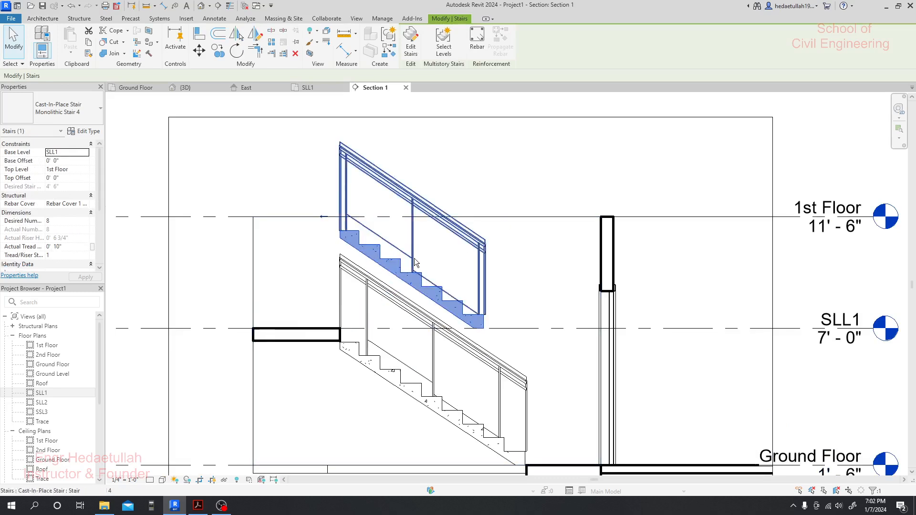
{"action": "left_click", "coordinate": [323, 216]}
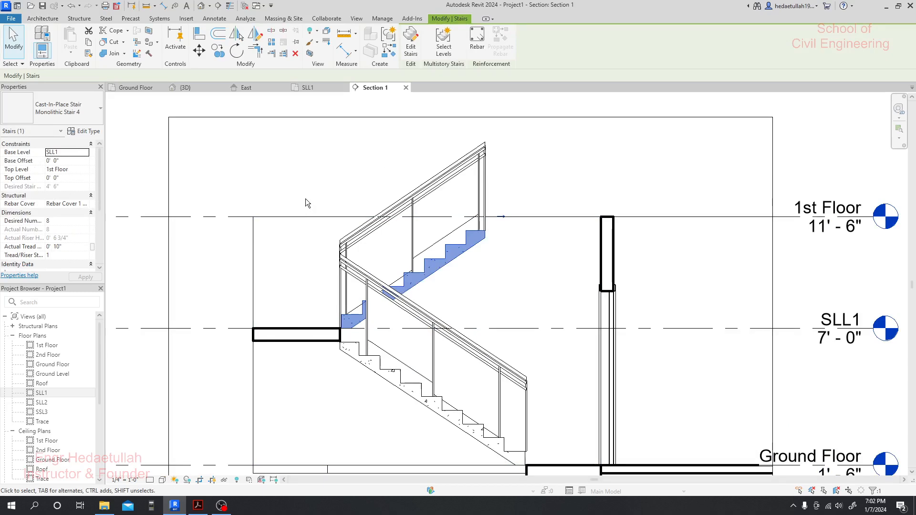
- Check the upper flight on the Ground Floor plan and on the SLL1 plan
{"action": "left_click", "coordinate": [142, 88]}
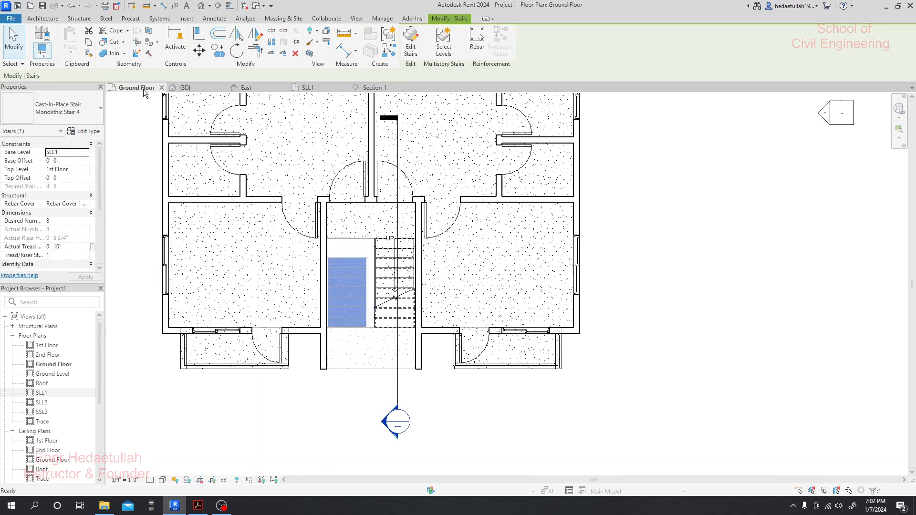
{"action": "key", "text": "Escape"}
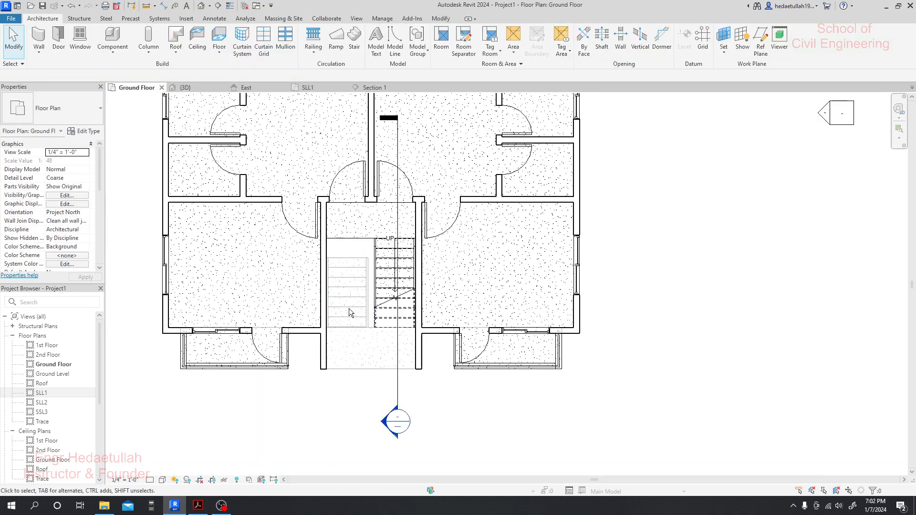
{"action": "middle_click_drag", "start_coordinate": [150, 196], "coordinate": [162, 237]}
{"action": "middle_click_drag", "start_coordinate": [368, 328], "coordinate": [374, 330]}
{"action": "left_click", "coordinate": [306, 88]}
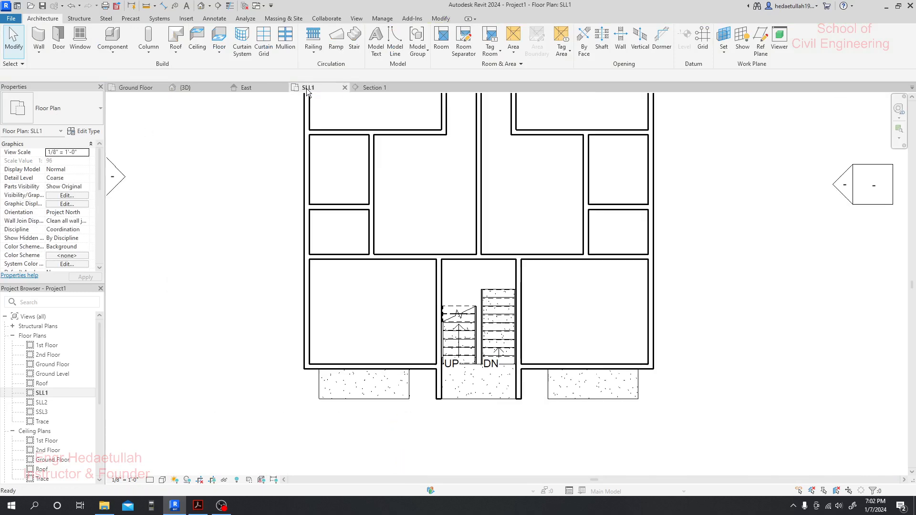
- Set the upper flight's top level to None on the SLL1 plan
{"action": "left_click", "coordinate": [468, 338]}
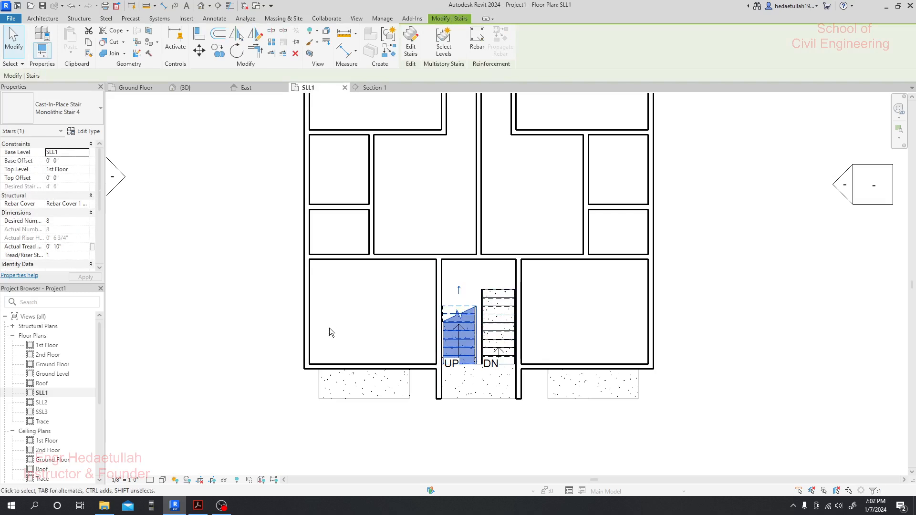
{"action": "middle_click_drag", "start_coordinate": [234, 334], "coordinate": [195, 331]}
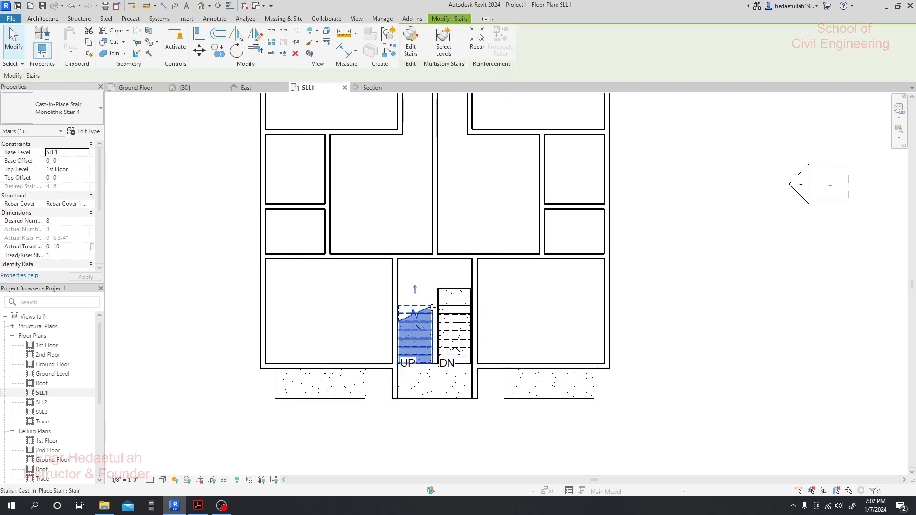
{"action": "left_click", "coordinate": [87, 170]}
{"action": "scroll", "coordinate": [87, 210], "scroll_direction": "down", "scroll_amount": 2}
{"action": "scroll", "coordinate": [76, 210], "scroll_direction": "up", "scroll_amount": 2}
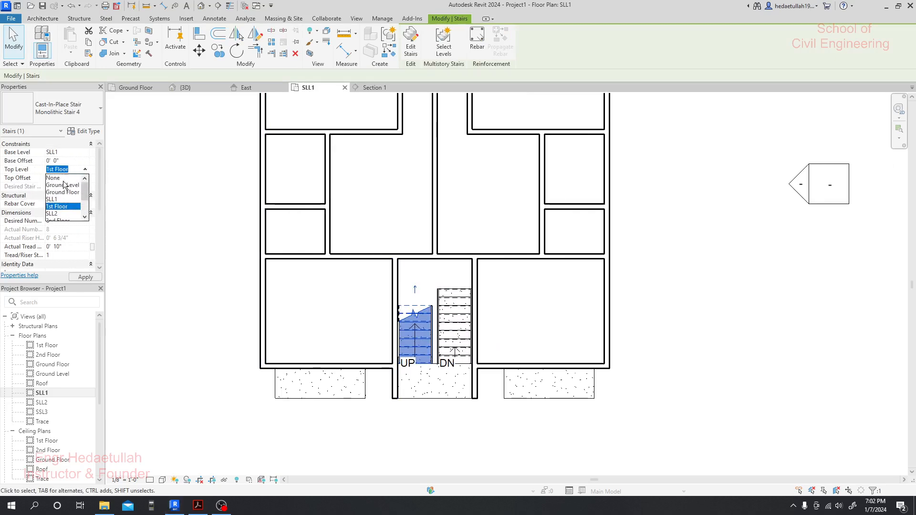
{"action": "left_click", "coordinate": [65, 178]}
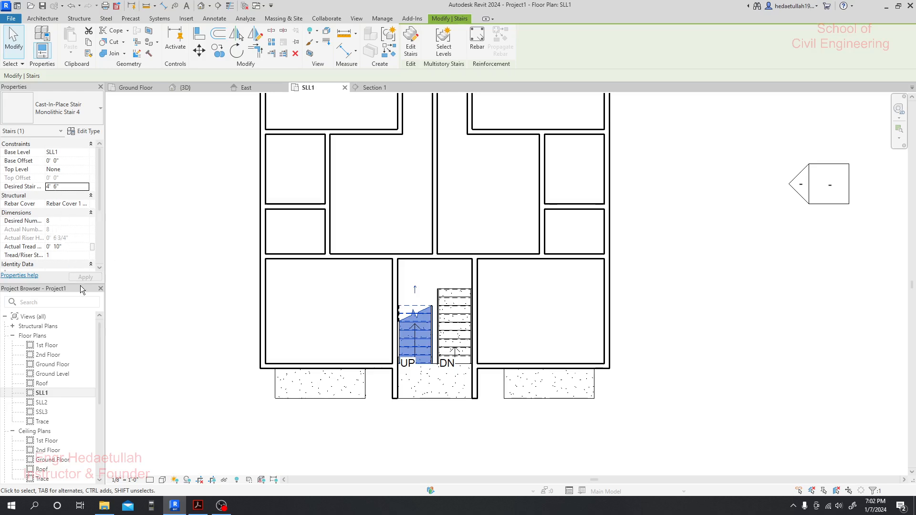
{"action": "left_click", "coordinate": [176, 262]}
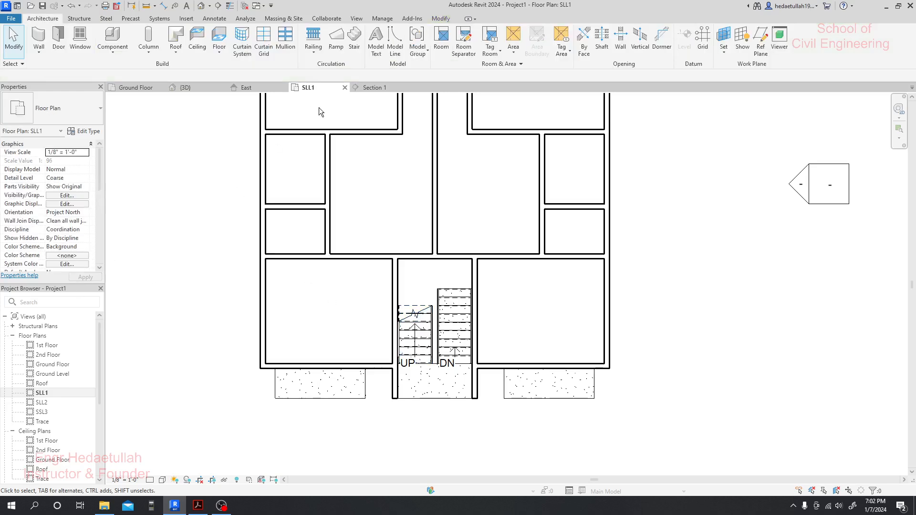
- Inspect the upper flight's top step against the 1st Floor level in Section 1, and review the SLL1 plan and East elevation
{"action": "left_click", "coordinate": [374, 90]}
{"action": "scroll", "coordinate": [499, 224], "scroll_direction": "up", "scroll_amount": 3}
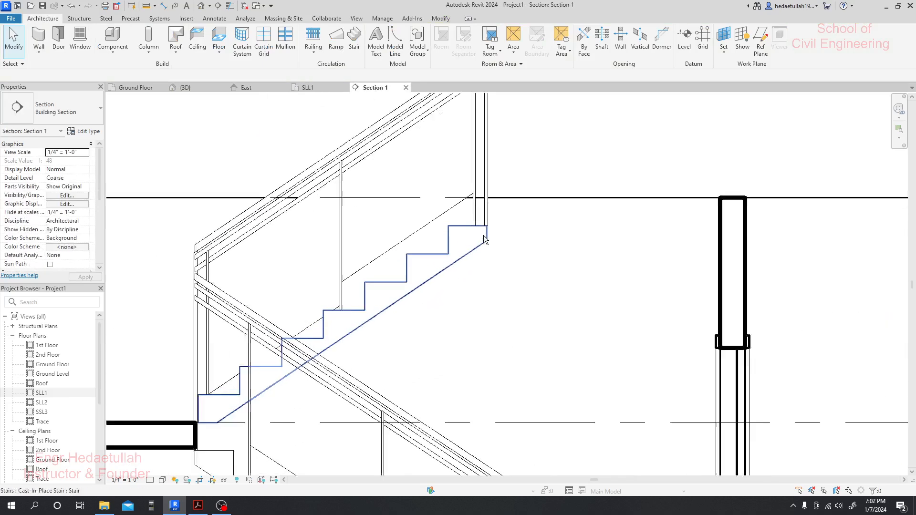
{"action": "scroll", "coordinate": [499, 224], "scroll_direction": "down", "scroll_amount": 3}
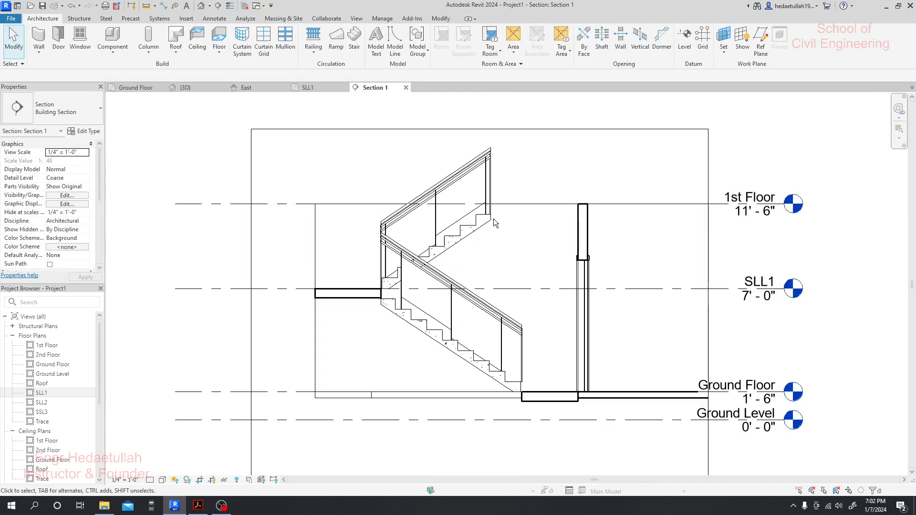
{"action": "scroll", "coordinate": [502, 224], "scroll_direction": "up", "scroll_amount": 3}
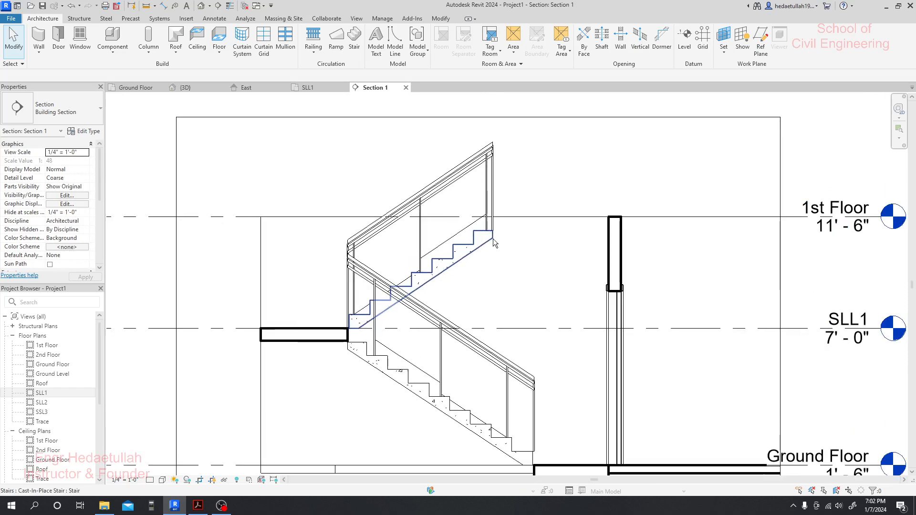
{"action": "scroll", "coordinate": [494, 236], "scroll_direction": "down", "scroll_amount": 2}
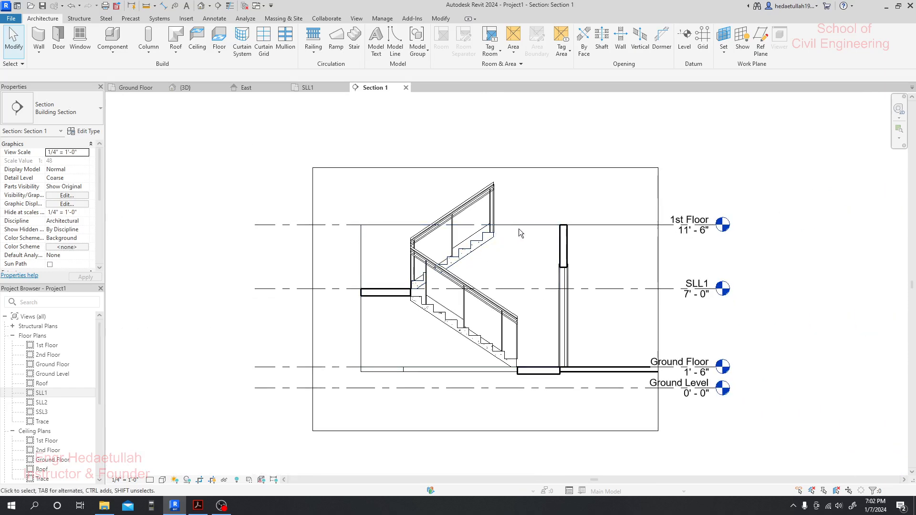
{"action": "scroll", "coordinate": [494, 239], "scroll_direction": "up", "scroll_amount": 3}
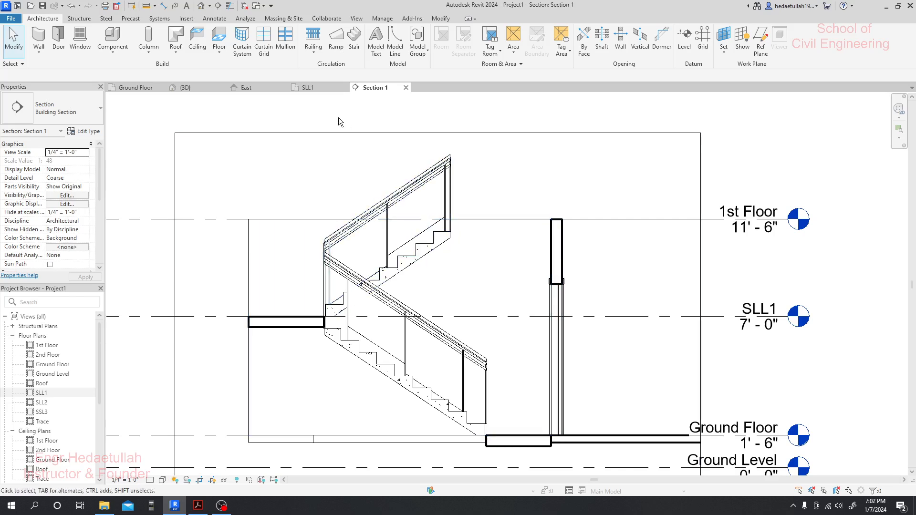
{"action": "left_click", "coordinate": [321, 89]}
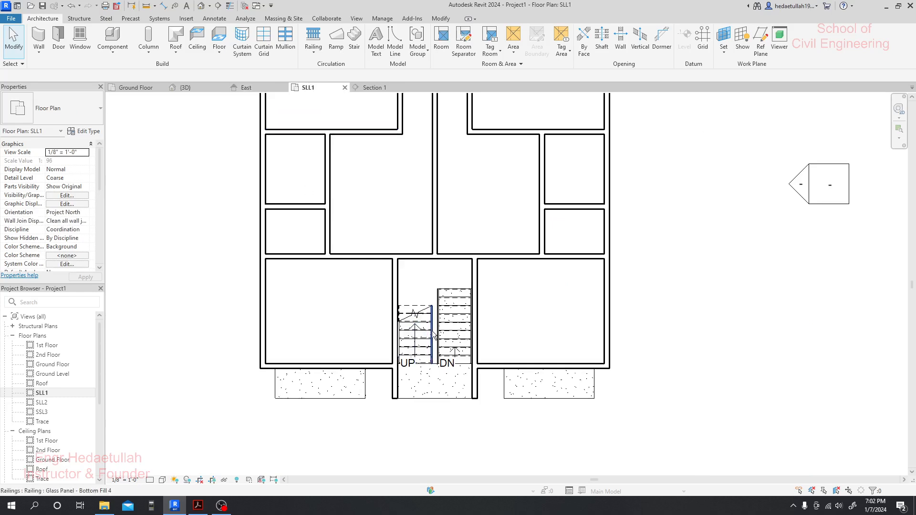
{"action": "left_click", "coordinate": [246, 87]}
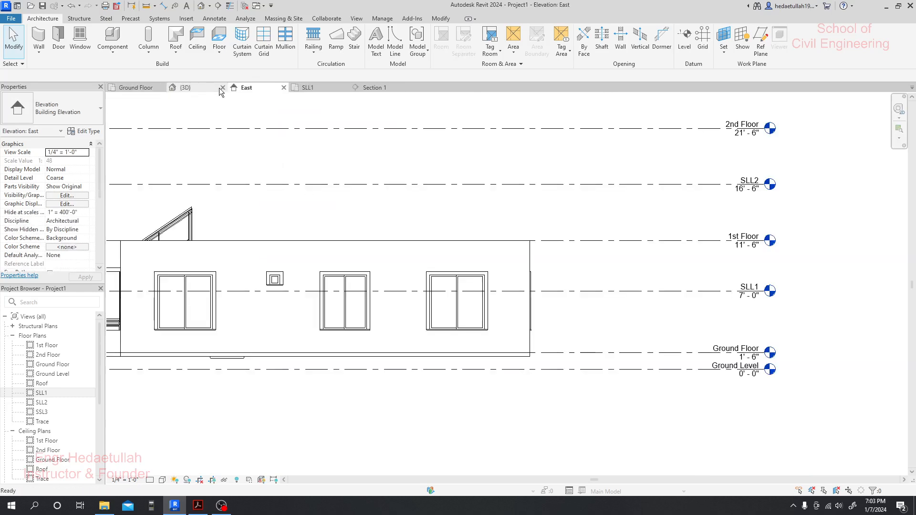
- Set the upper flight's desired number of risers to 9 on the SLL1 plan and accept the warning
{"action": "left_click", "coordinate": [311, 88]}
{"action": "left_click", "coordinate": [428, 332]}
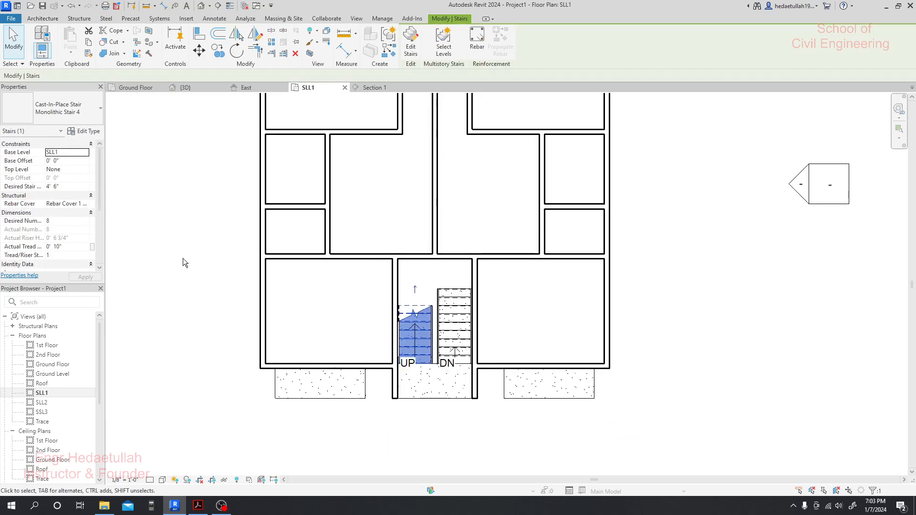
{"action": "scroll", "coordinate": [205, 253], "scroll_direction": "up", "scroll_amount": 1}
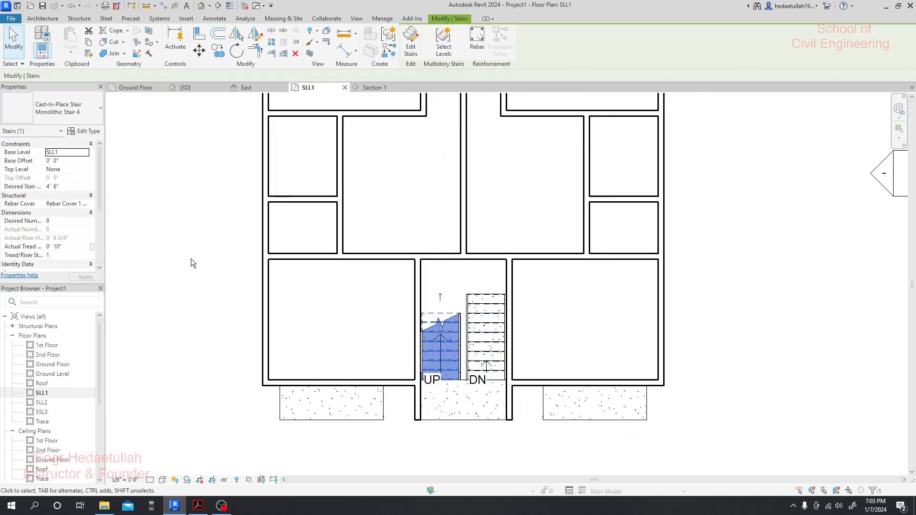
{"action": "scroll", "coordinate": [65, 199], "scroll_direction": "down", "scroll_amount": 1}
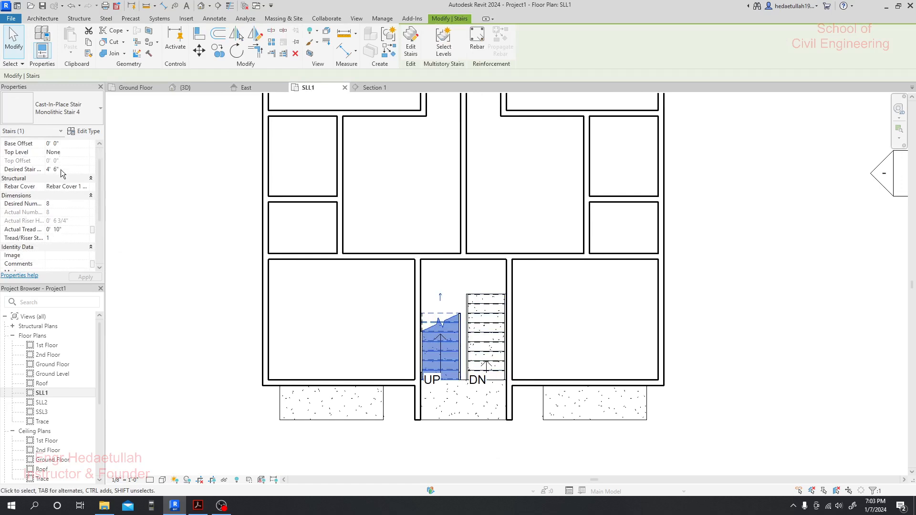
{"action": "left_click", "coordinate": [52, 204]}
{"action": "type", "text": "9"}
{"action": "key", "text": "Return"}
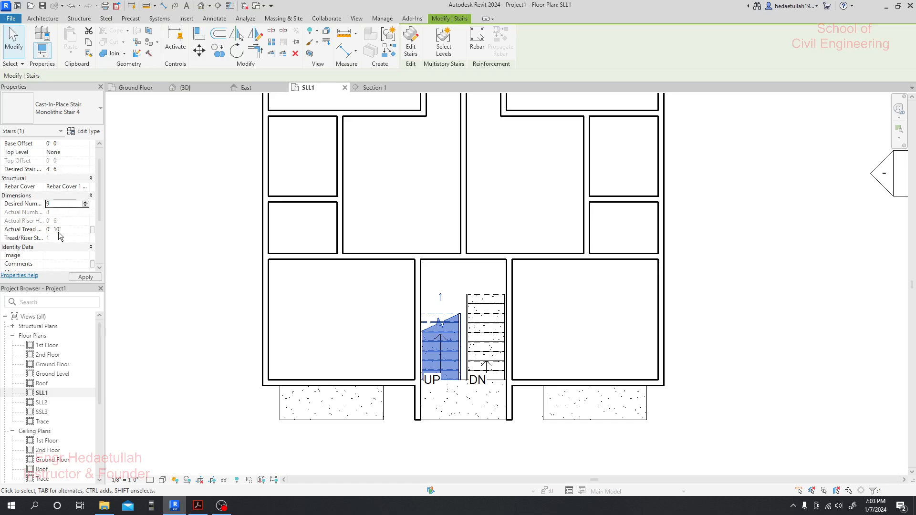
{"action": "left_click", "coordinate": [82, 277]}
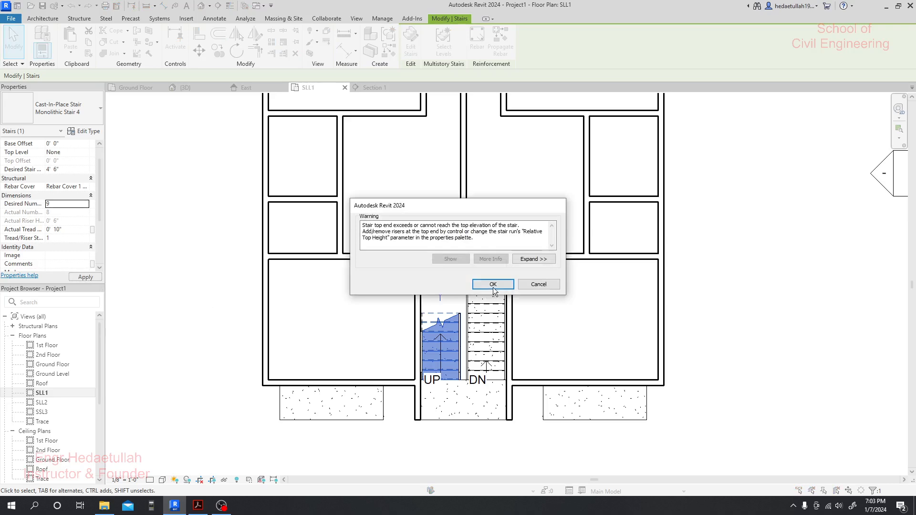
{"action": "left_click", "coordinate": [491, 283]}
{"action": "left_click", "coordinate": [233, 309]}
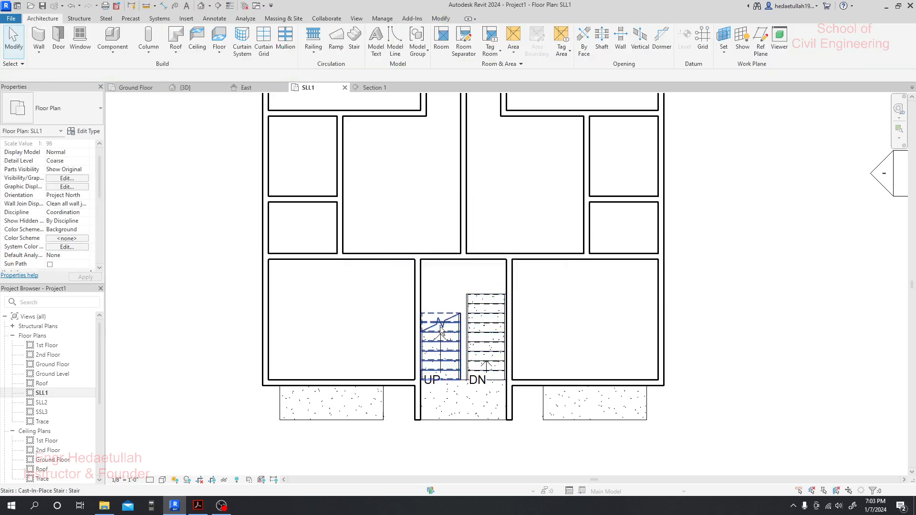
{"action": "left_click", "coordinate": [186, 301]}
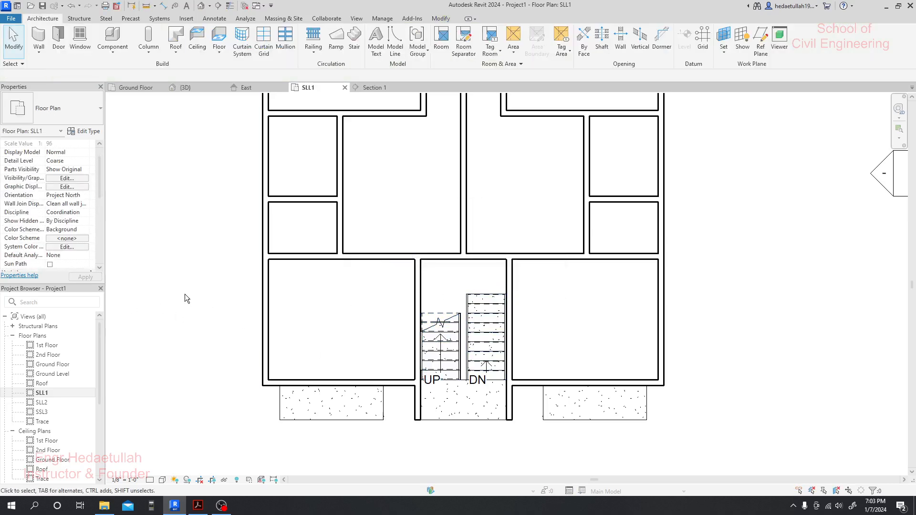
{"action": "left_click", "coordinate": [438, 335]}
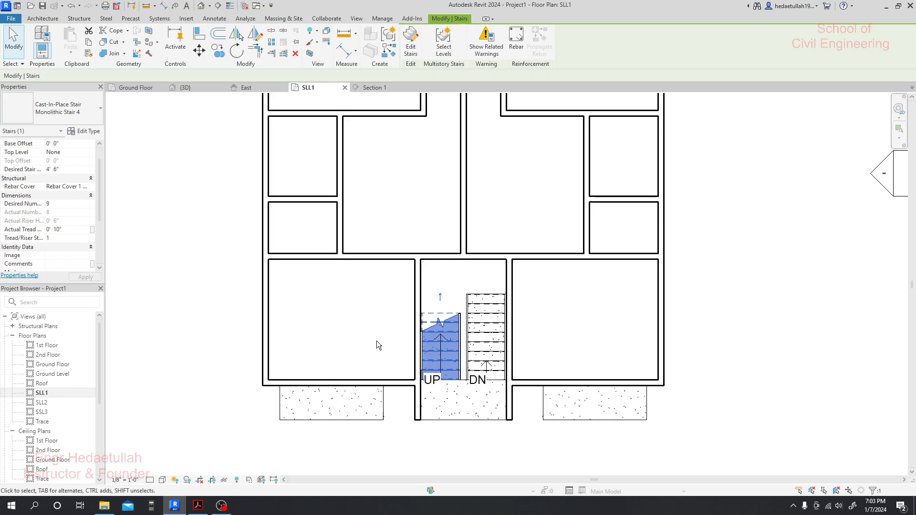
{"action": "scroll", "coordinate": [414, 324], "scroll_direction": "up", "scroll_amount": 3}
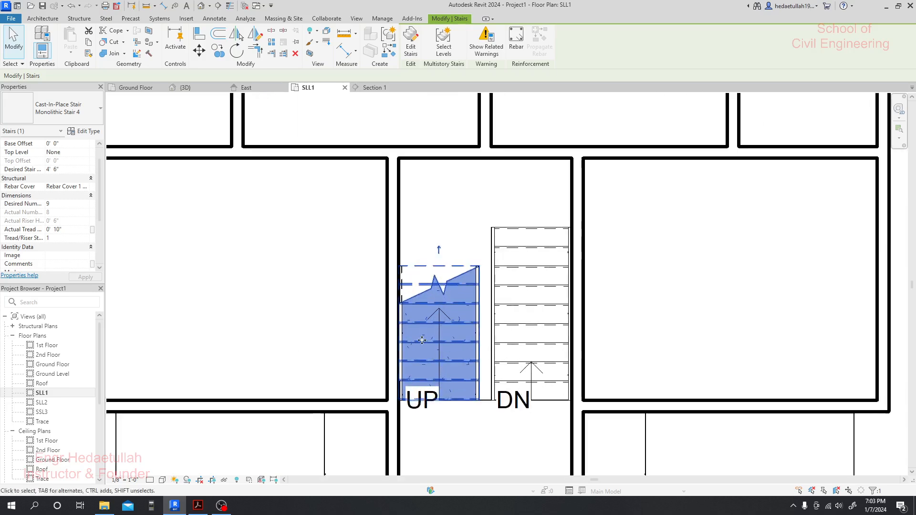
{"action": "scroll", "coordinate": [403, 279], "scroll_direction": "up", "scroll_amount": 1}
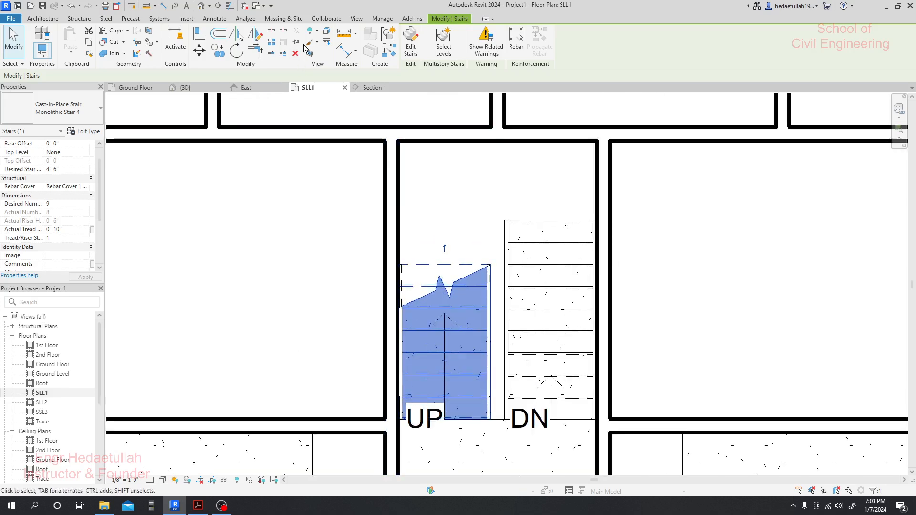
{"action": "left_click", "coordinate": [198, 50]}
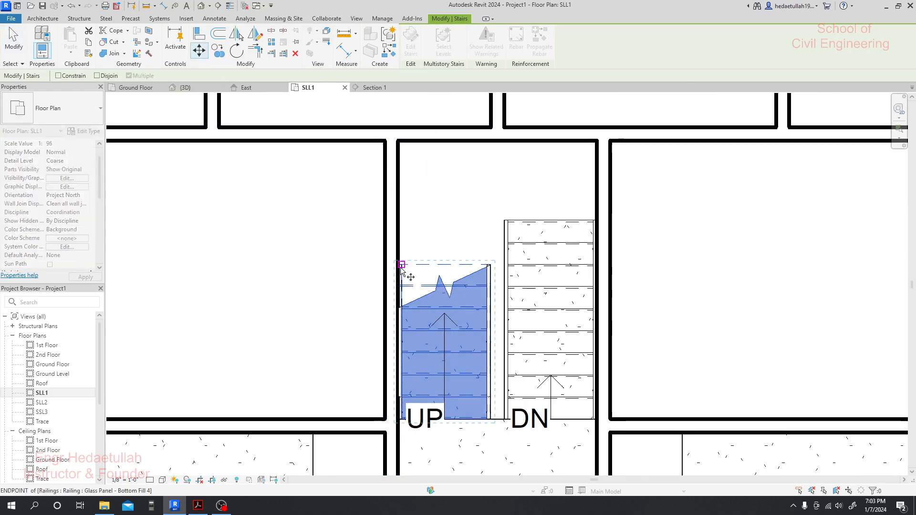
{"action": "scroll", "coordinate": [400, 268], "scroll_direction": "up", "scroll_amount": 3}
{"action": "scroll", "coordinate": [399, 269], "scroll_direction": "up", "scroll_amount": 2}
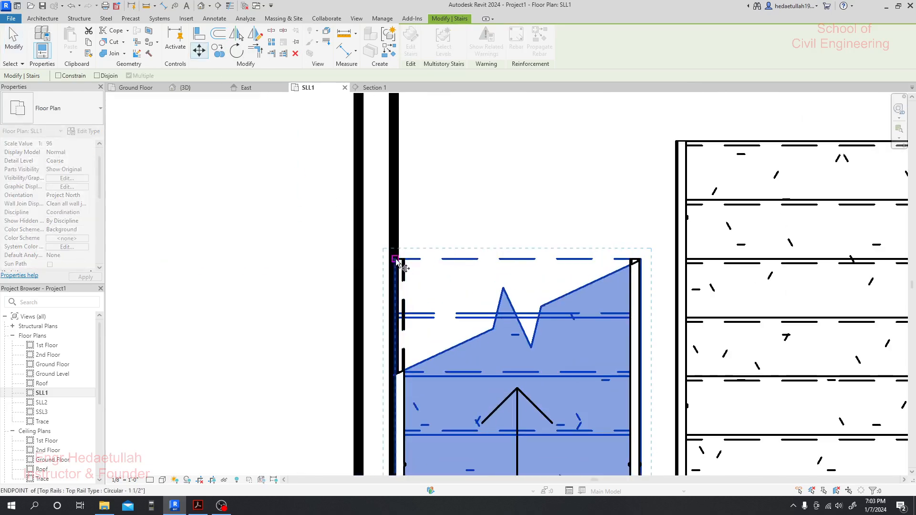
{"action": "scroll", "coordinate": [410, 263], "scroll_direction": "down", "scroll_amount": 5}
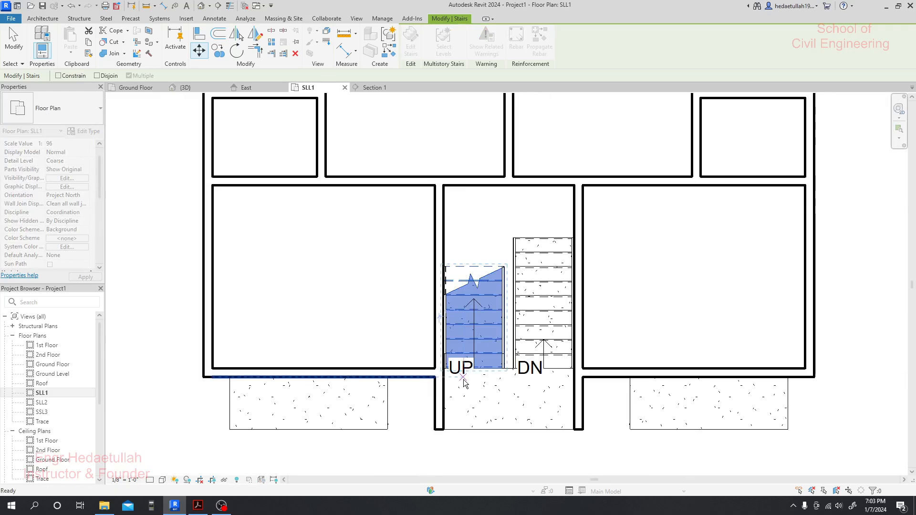
{"action": "key", "text": "Escape"}
{"action": "key", "text": "Escape"}
- Set the upper flight's desired stair height to 5' 0" in Section 1
{"action": "left_click", "coordinate": [376, 89]}
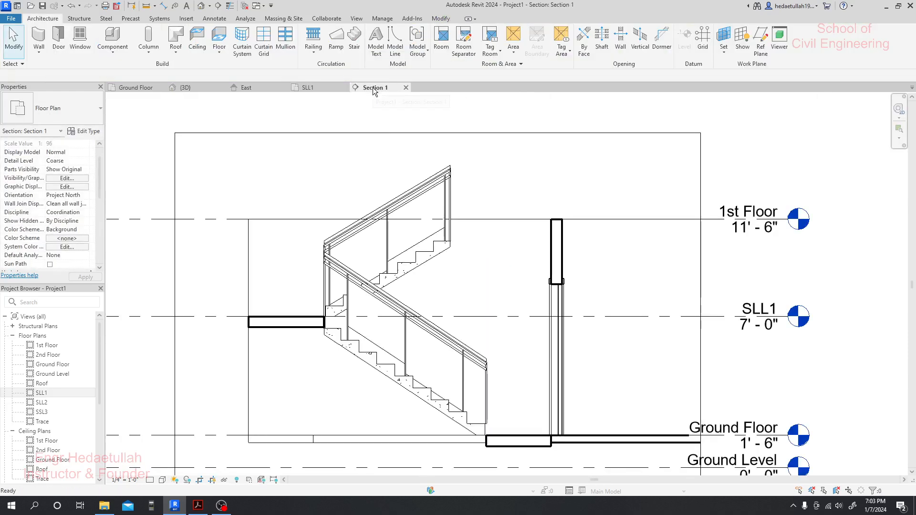
{"action": "scroll", "coordinate": [461, 248], "scroll_direction": "up", "scroll_amount": 2}
{"action": "scroll", "coordinate": [460, 245], "scroll_direction": "down", "scroll_amount": 2}
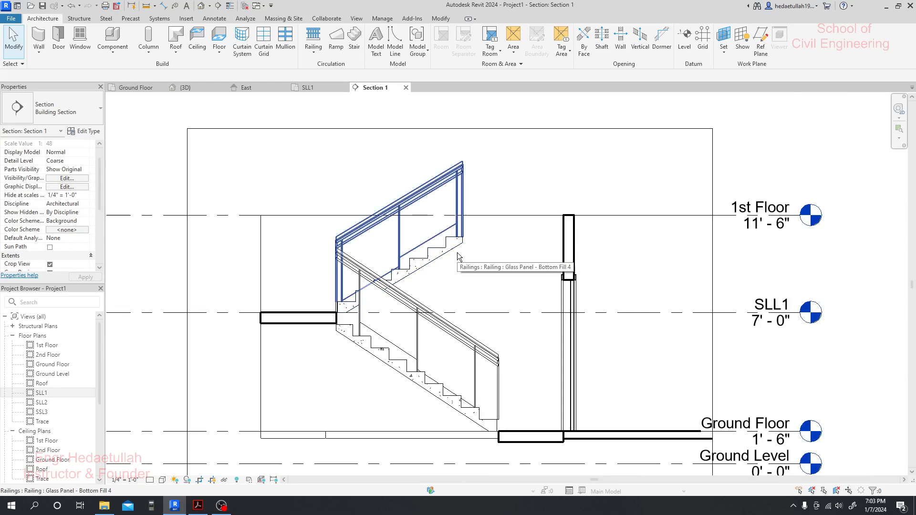
{"action": "left_click", "coordinate": [439, 258]}
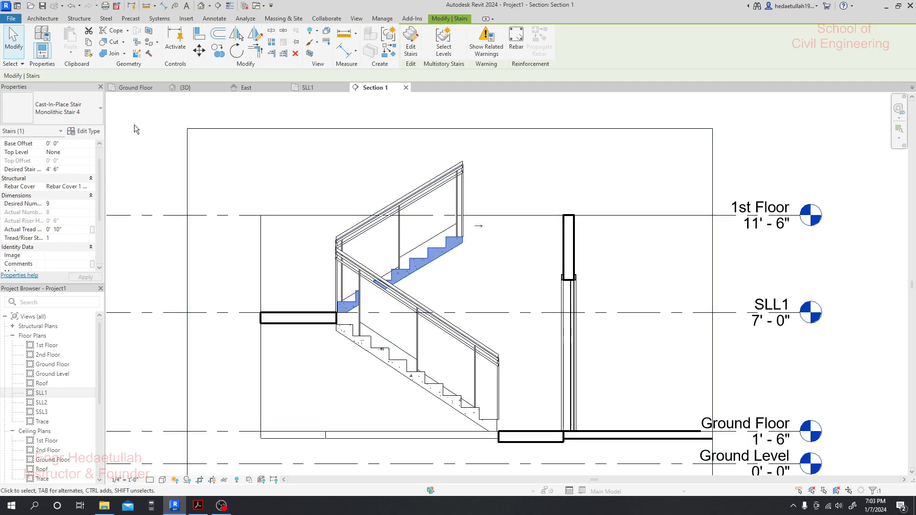
{"action": "left_click", "coordinate": [54, 170]}
{"action": "left_click_drag", "start_coordinate": [50, 167], "coordinate": [44, 167]}
{"action": "type", "text": "5"}
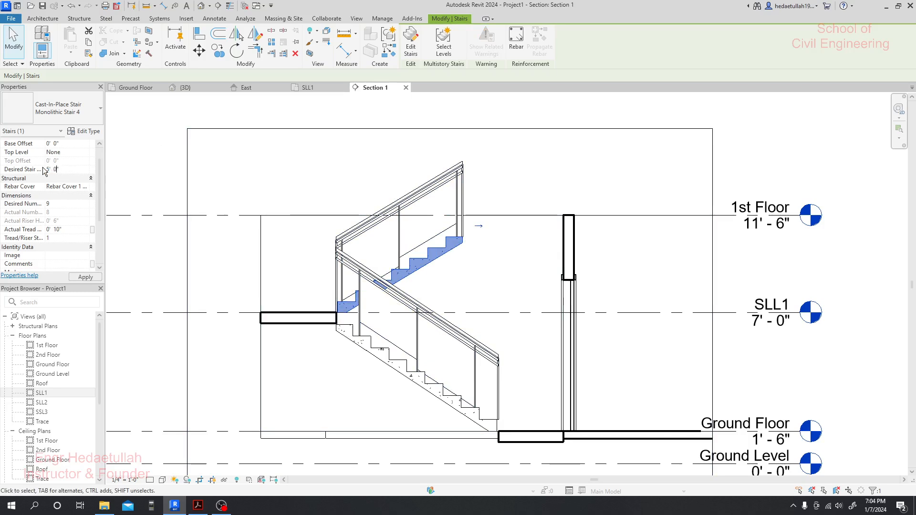
{"action": "left_click", "coordinate": [86, 278]}
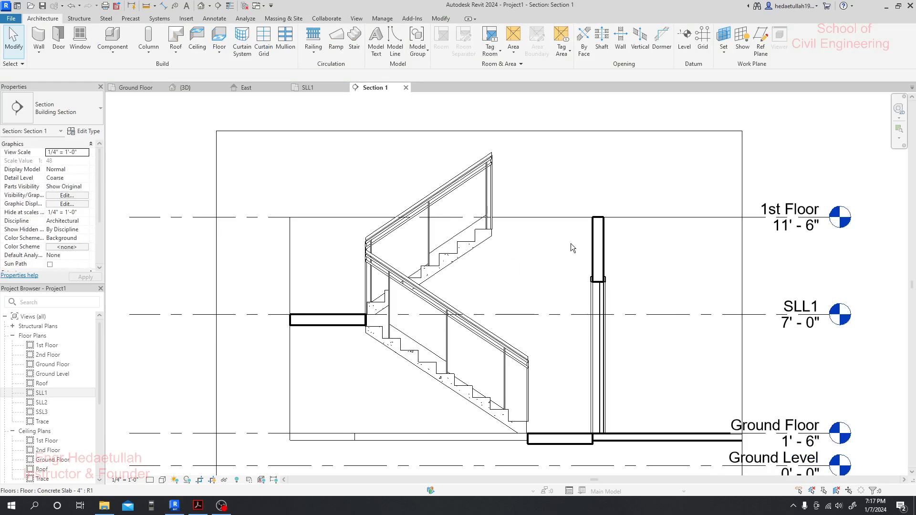
- Copy the 6" concrete landing slab at Ground Floor and paste it aligned to the 1st Floor level
{"action": "left_click", "coordinate": [564, 445]}
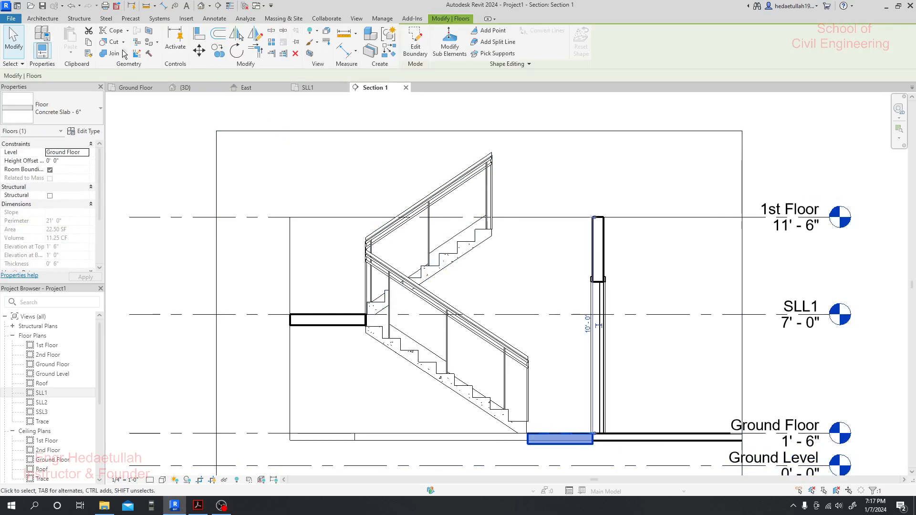
{"action": "left_click", "coordinate": [89, 42]}
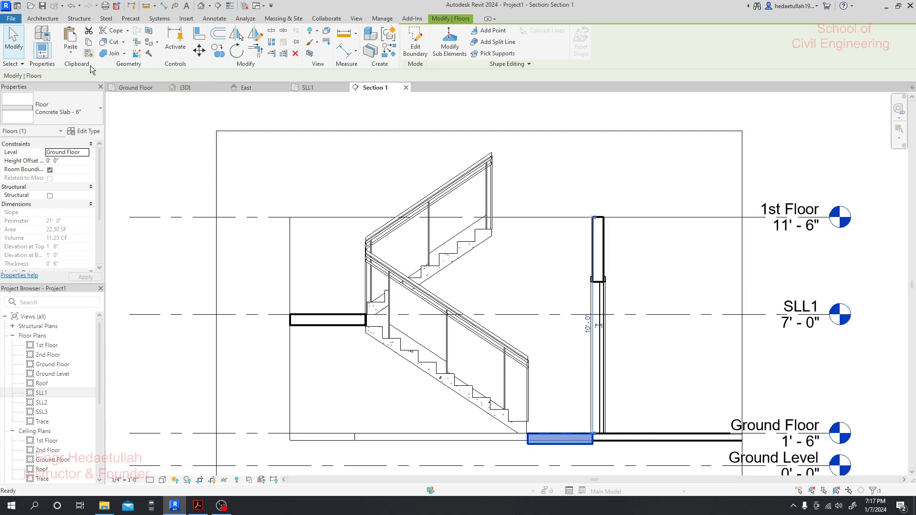
{"action": "left_click", "coordinate": [70, 50]}
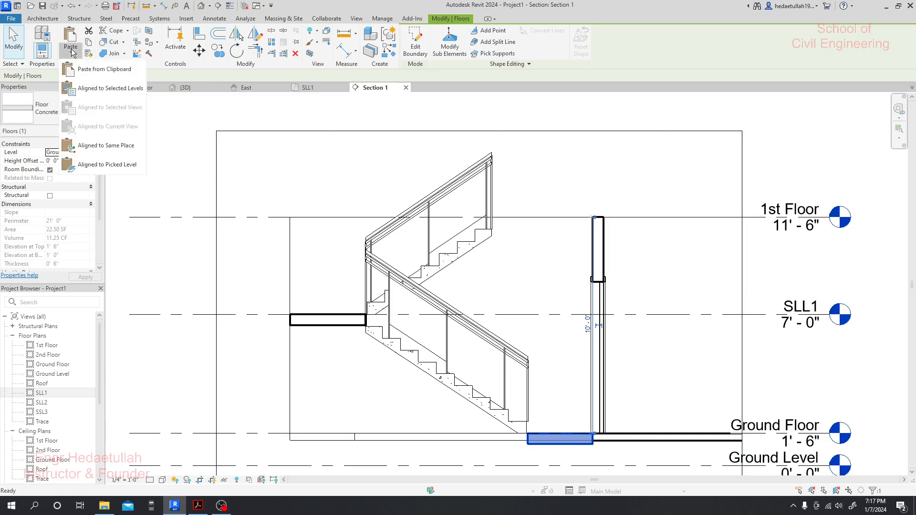
{"action": "left_click", "coordinate": [101, 90]}
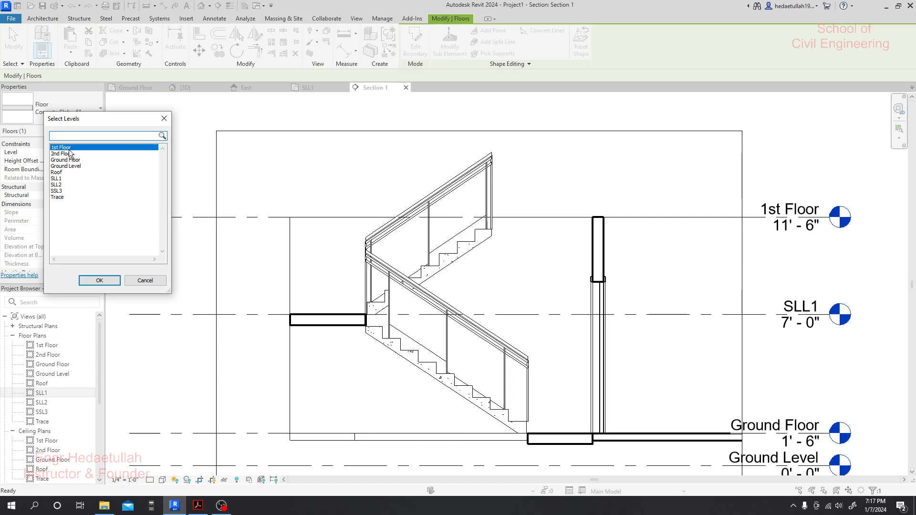
{"action": "left_click", "coordinate": [100, 281]}
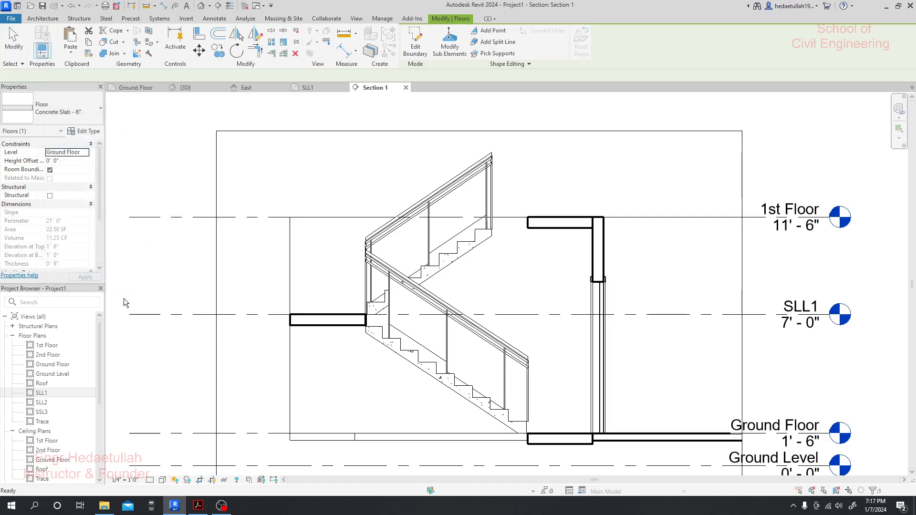
{"action": "scroll", "coordinate": [533, 229], "scroll_direction": "up", "scroll_amount": 2}
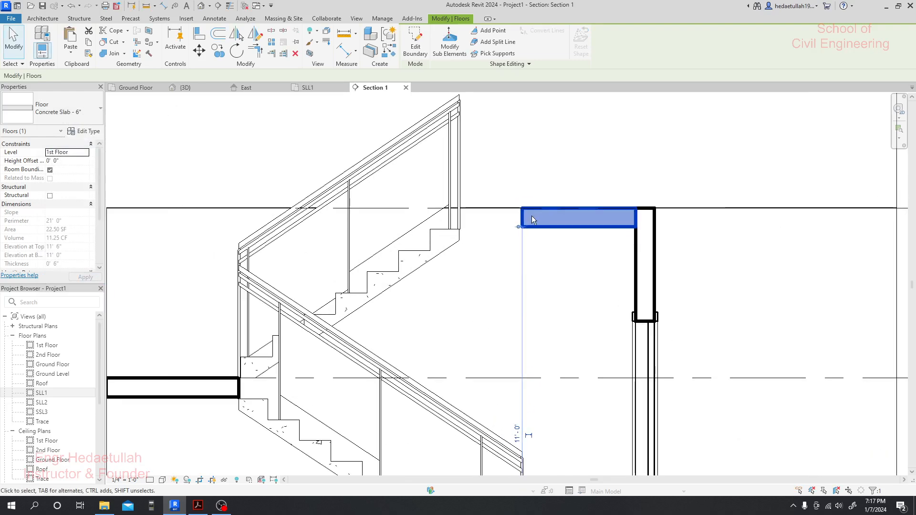
{"action": "double_click", "coordinate": [563, 220]}
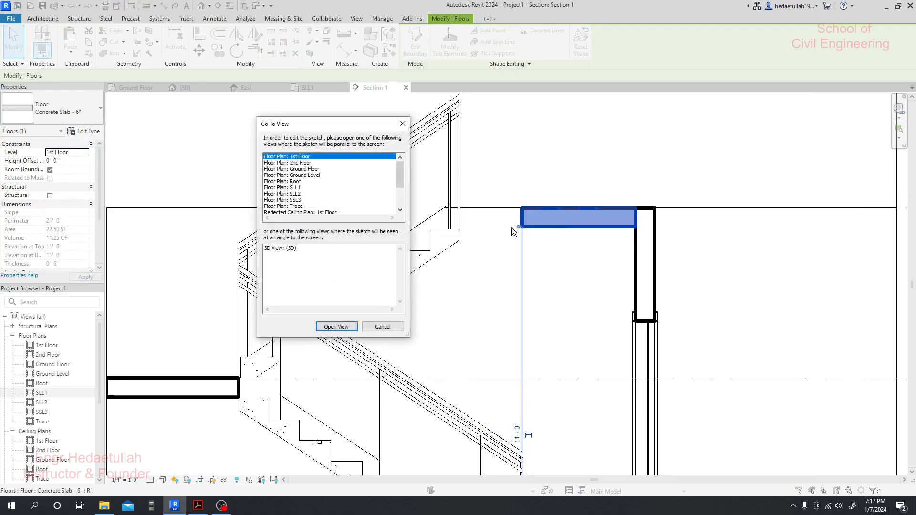
{"action": "left_click", "coordinate": [403, 123]}
{"action": "left_click", "coordinate": [415, 42]}
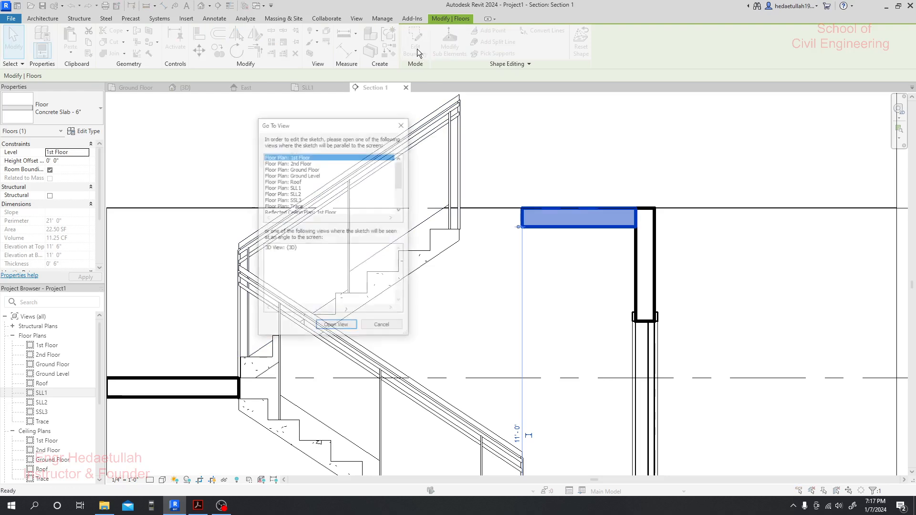
{"action": "left_click", "coordinate": [382, 327]}
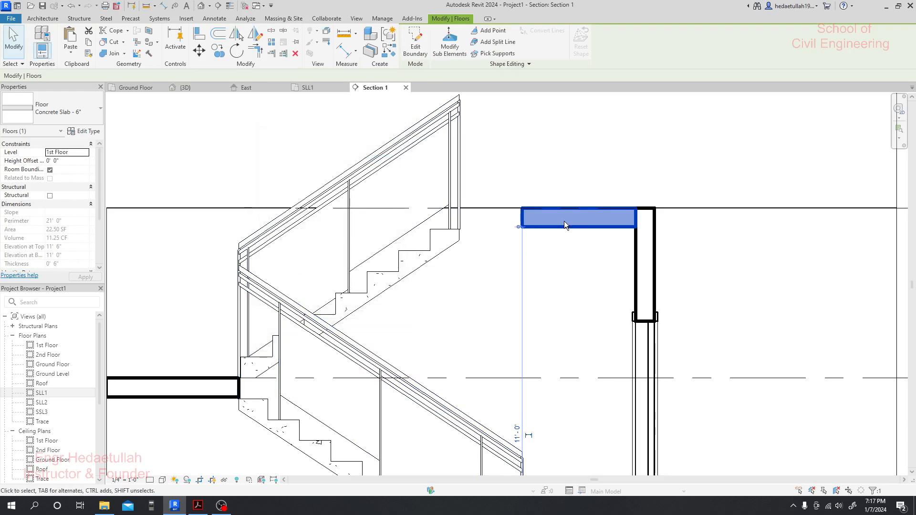
{"action": "scroll", "coordinate": [564, 221], "scroll_direction": "down", "scroll_amount": 2}
{"action": "scroll", "coordinate": [564, 222], "scroll_direction": "down", "scroll_amount": 2}
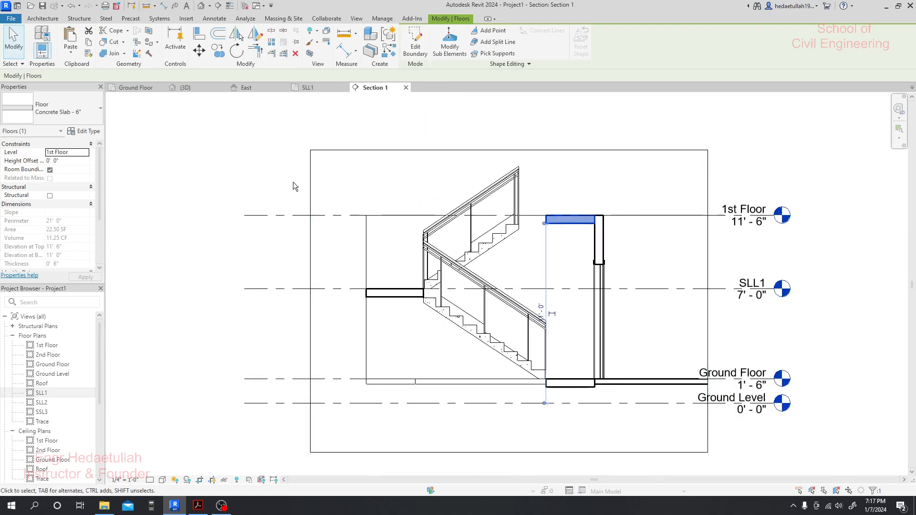